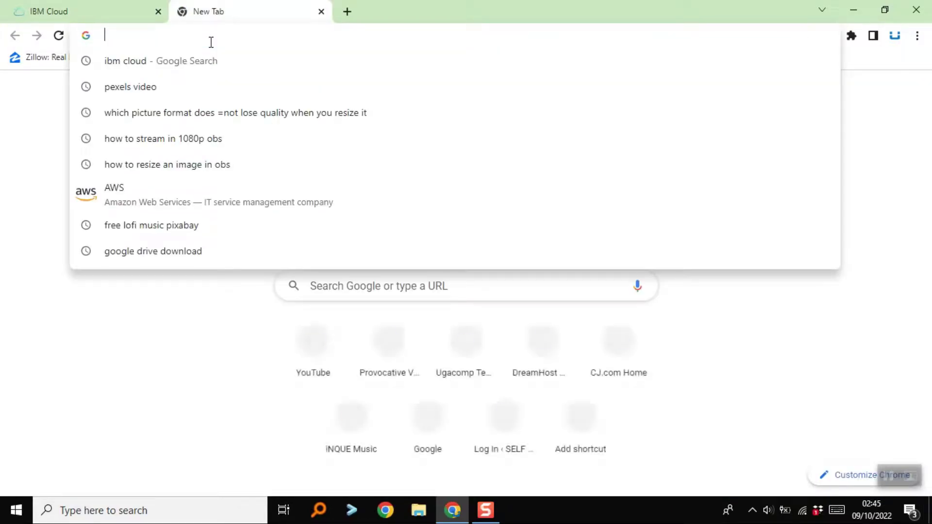
- Search the web for "ibm cloud" and open the main IBM Cloud page from the results
{"action": "type", "text": "ibm clou"}
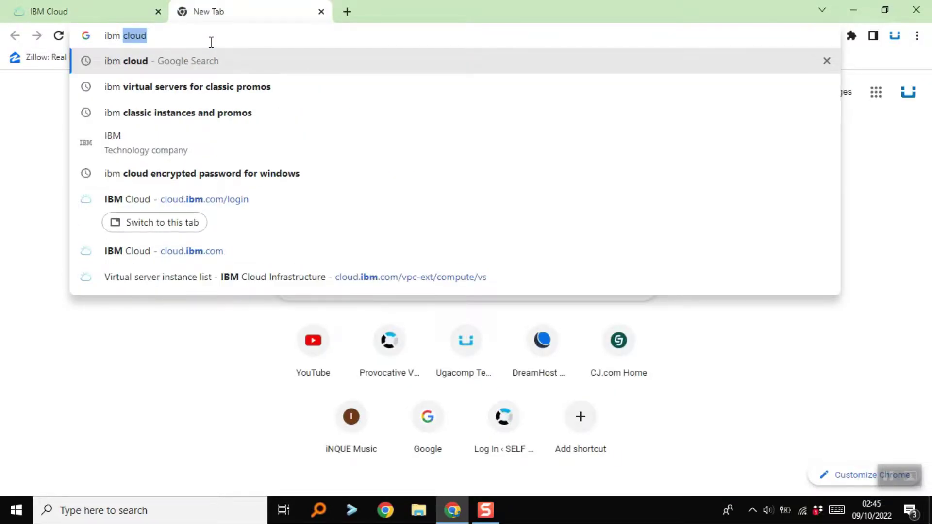
{"action": "type", "text": "d"}
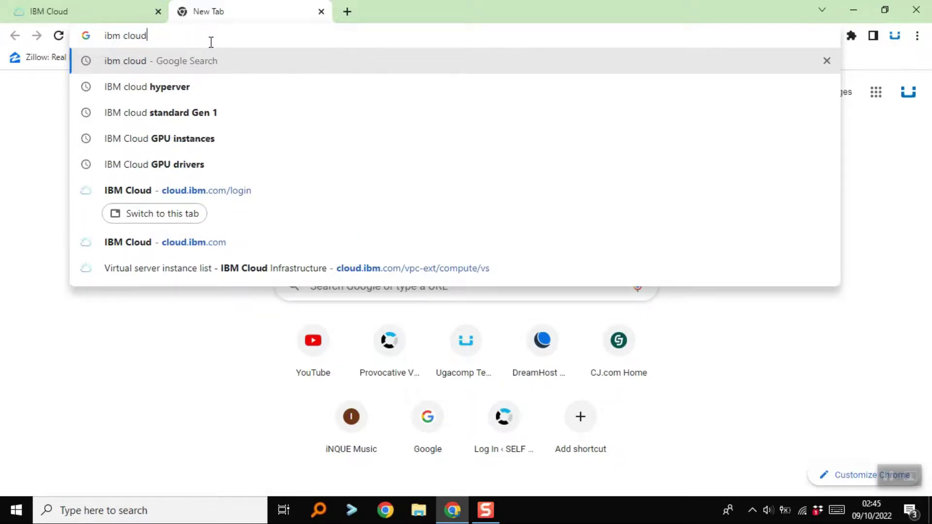
{"action": "key", "text": "Return"}
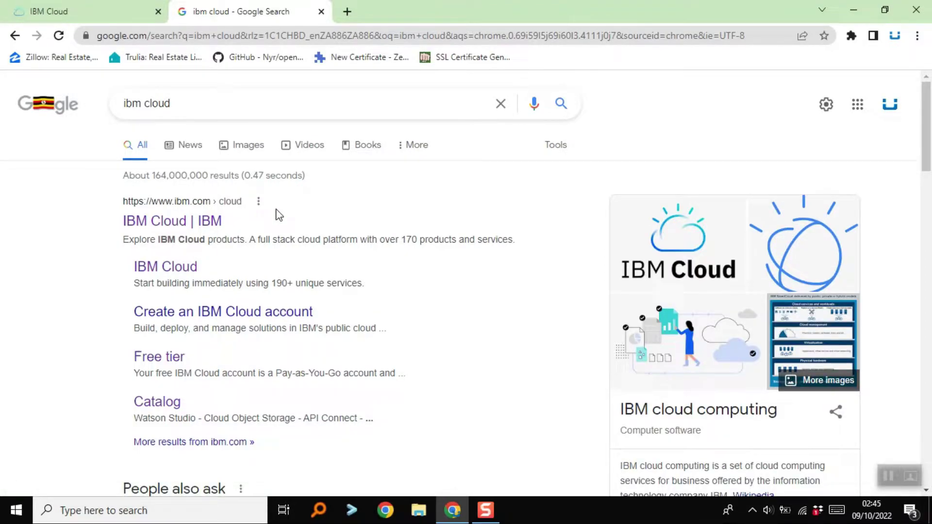
{"action": "scroll", "coordinate": [279, 215], "scroll_direction": "down", "scroll_amount": 1}
{"action": "left_click", "coordinate": [209, 154]}
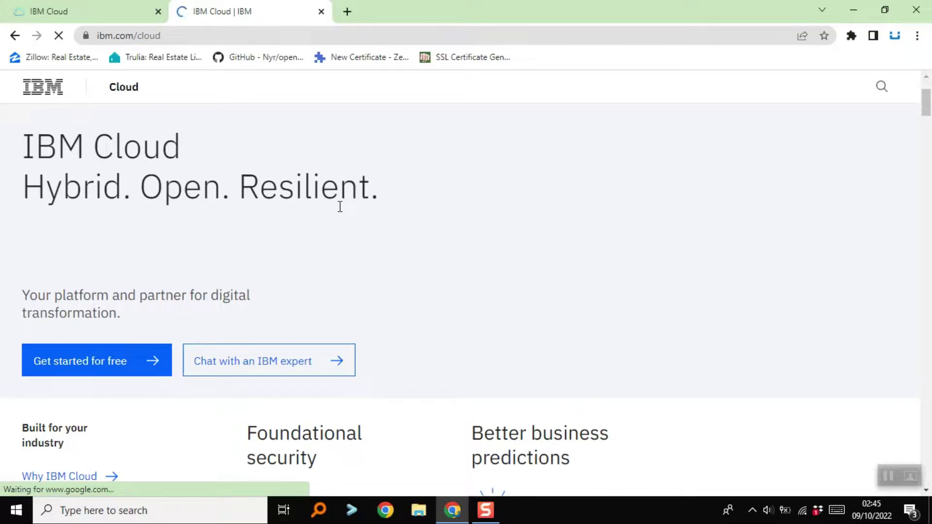
- Look over the IBM Cloud page and its free tier sign-up page, and close that browser tab
{"action": "scroll", "coordinate": [341, 209], "scroll_direction": "down", "scroll_amount": 5}
{"action": "scroll", "coordinate": [340, 214], "scroll_direction": "up", "scroll_amount": 5}
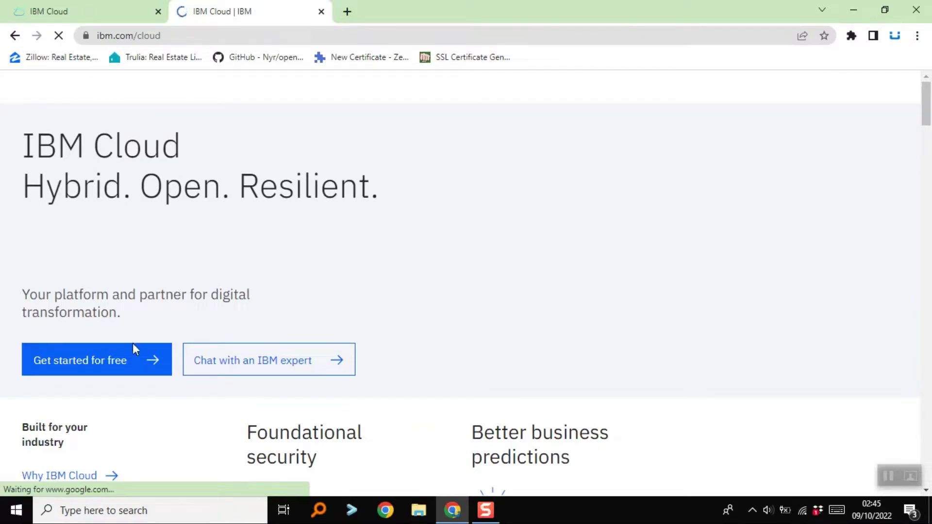
{"action": "left_click", "coordinate": [120, 358]}
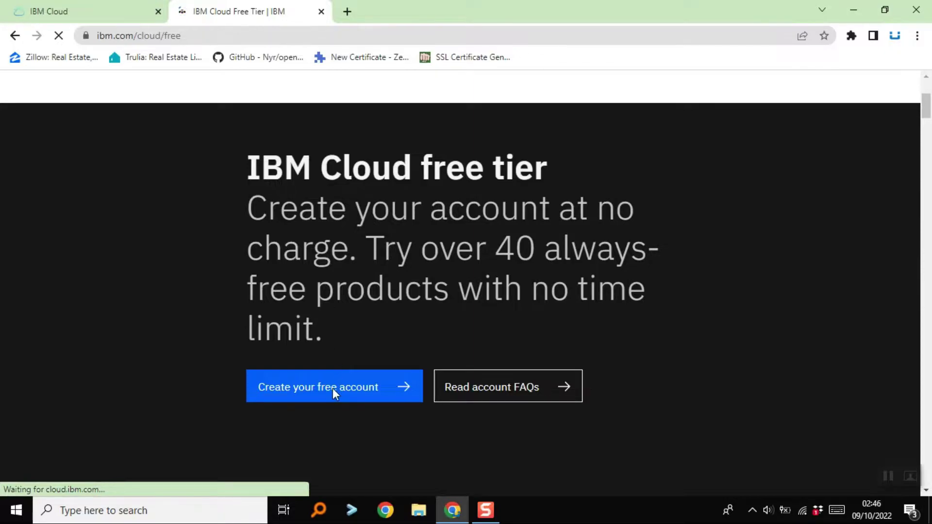
{"action": "scroll", "coordinate": [333, 395], "scroll_direction": "down", "scroll_amount": 4}
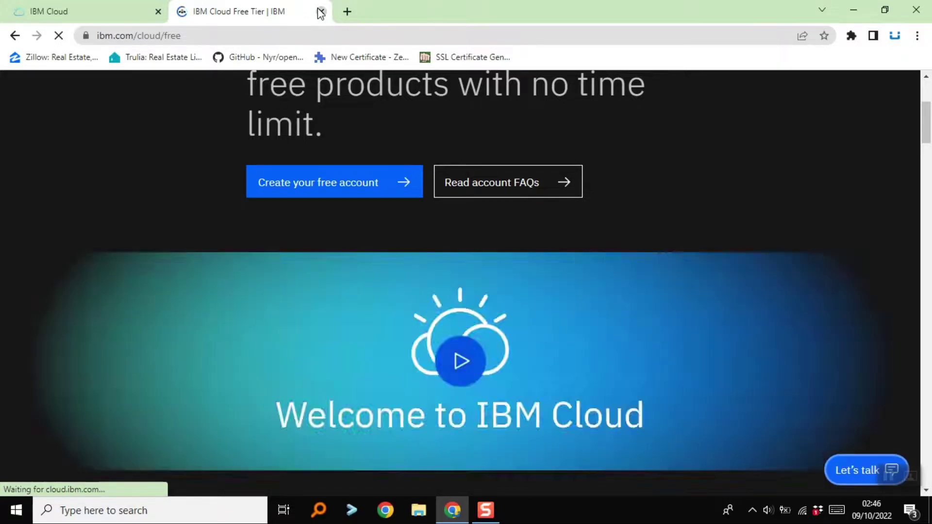
{"action": "left_click", "coordinate": [320, 11]}
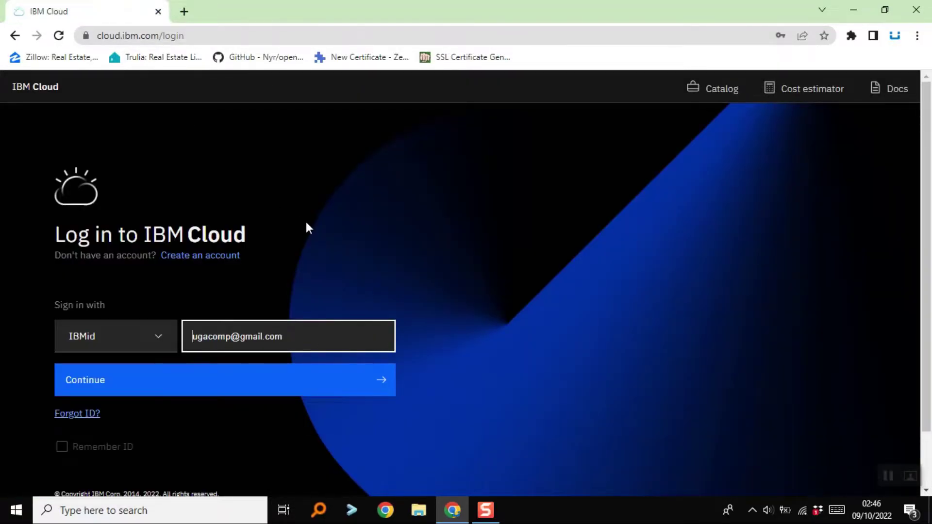
- Log in to IBM Cloud with the prefilled IBMid and the saved account password
{"action": "left_click", "coordinate": [229, 375]}
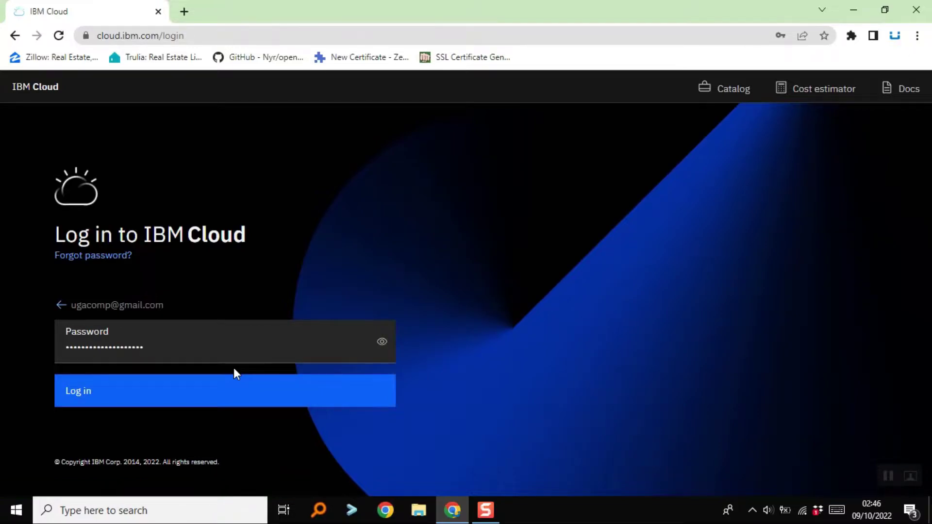
{"action": "left_click", "coordinate": [215, 395]}
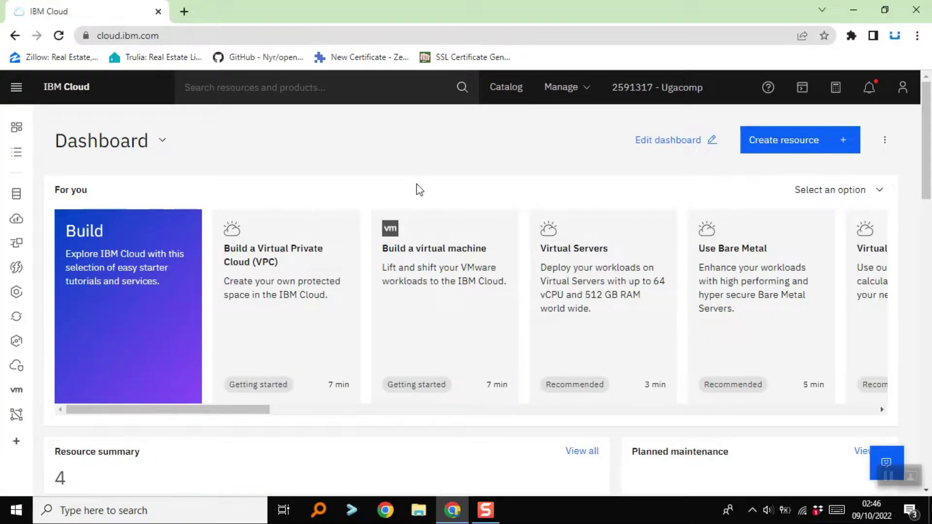
- Examine the dashboard's resource summary, IBM Cloud status and month-to-date usage sections
{"action": "scroll", "coordinate": [492, 181], "scroll_direction": "down", "scroll_amount": 1}
{"action": "scroll", "coordinate": [492, 180], "scroll_direction": "down", "scroll_amount": 8}
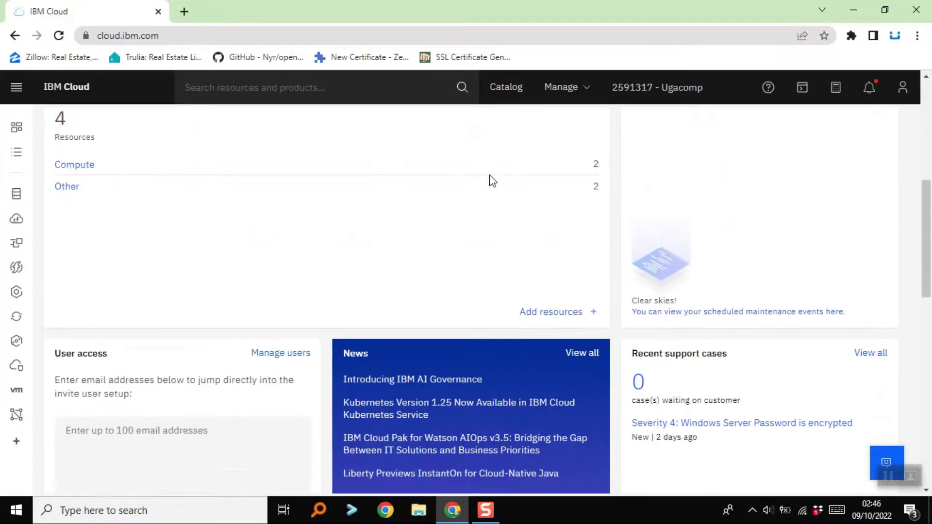
{"action": "scroll", "coordinate": [493, 180], "scroll_direction": "down", "scroll_amount": 5}
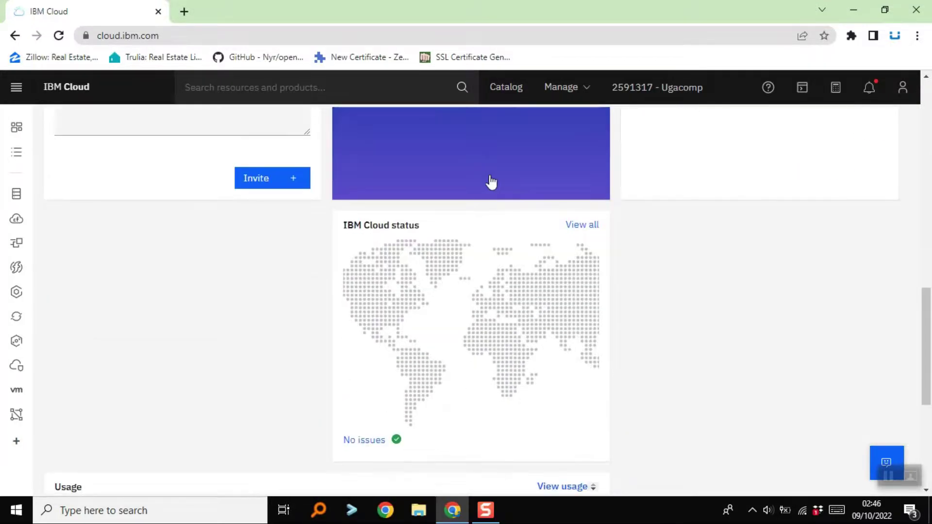
{"action": "scroll", "coordinate": [493, 181], "scroll_direction": "down", "scroll_amount": 6}
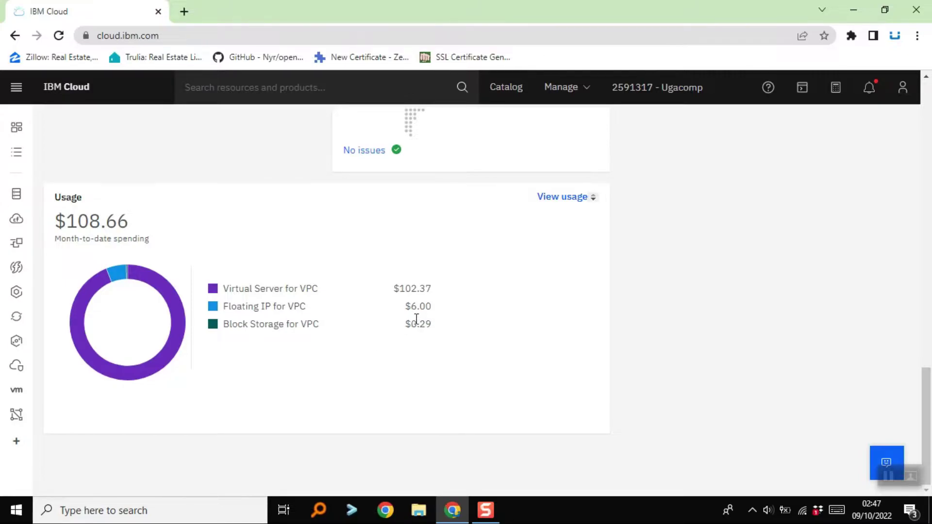
{"action": "scroll", "coordinate": [416, 319], "scroll_direction": "up", "scroll_amount": 12}
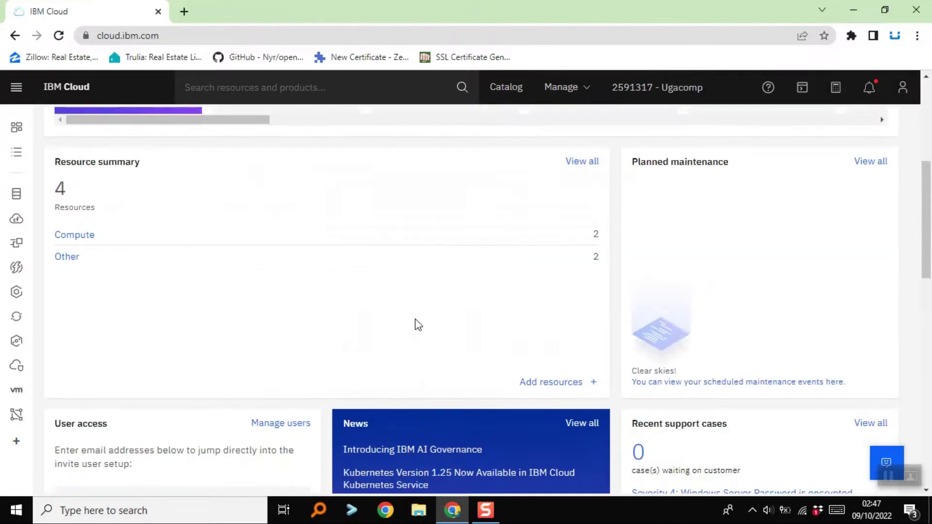
{"action": "scroll", "coordinate": [461, 303], "scroll_direction": "up", "scroll_amount": 6}
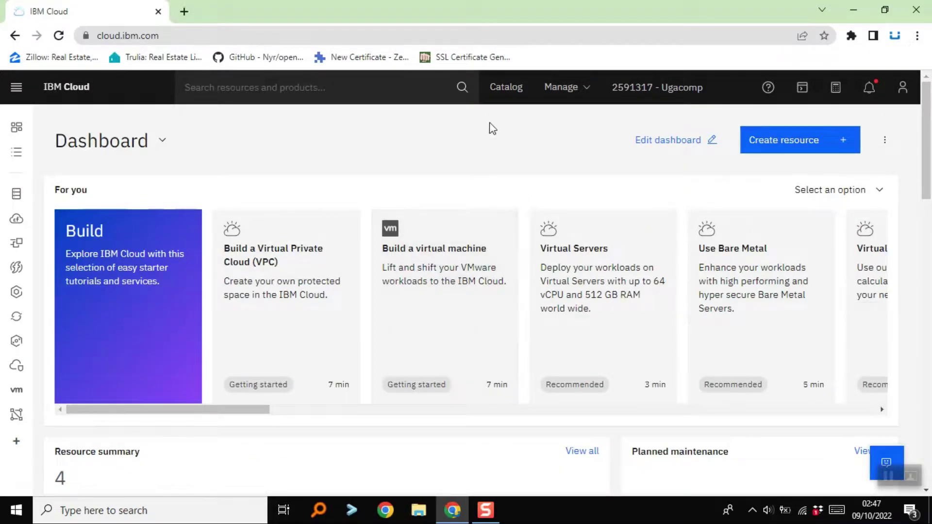
- Open the Virtual Server for Classic order form from the catalog's Compute category
{"action": "left_click", "coordinate": [501, 90]}
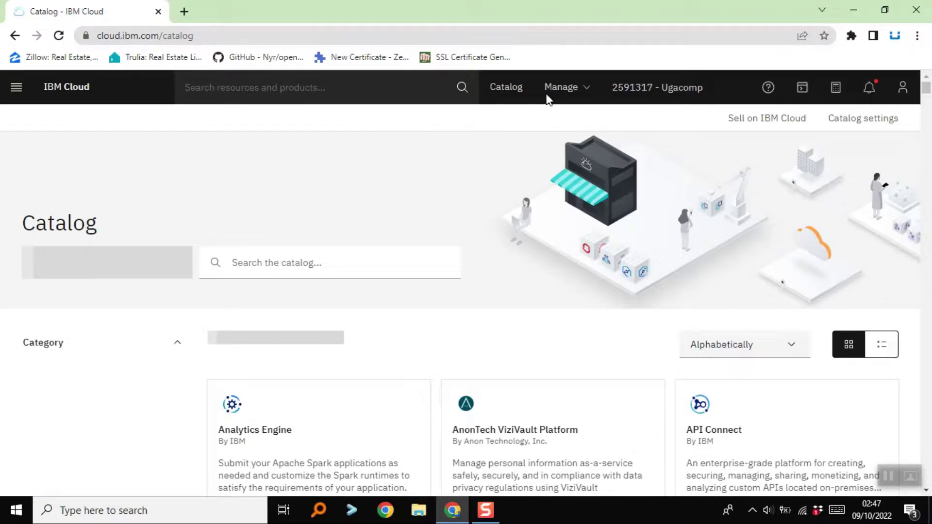
{"action": "scroll", "coordinate": [399, 235], "scroll_direction": "down", "scroll_amount": 1}
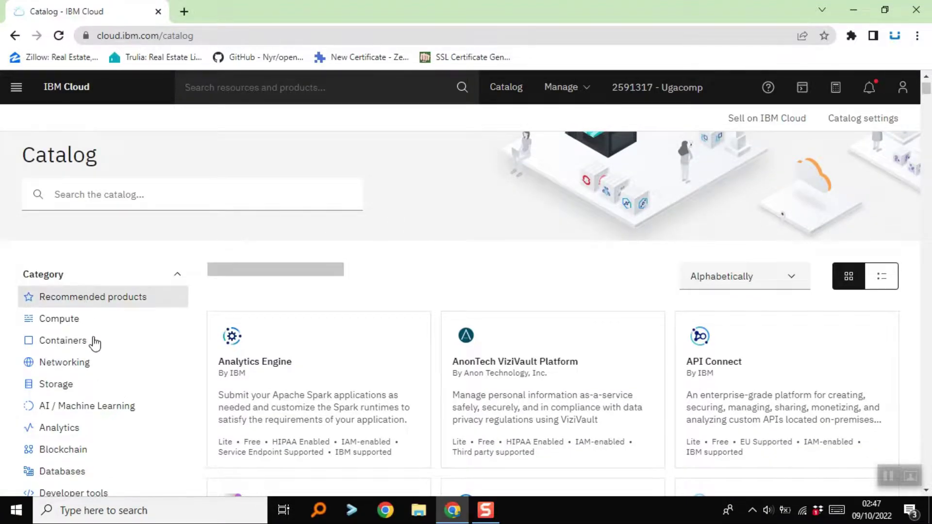
{"action": "left_click", "coordinate": [65, 322]}
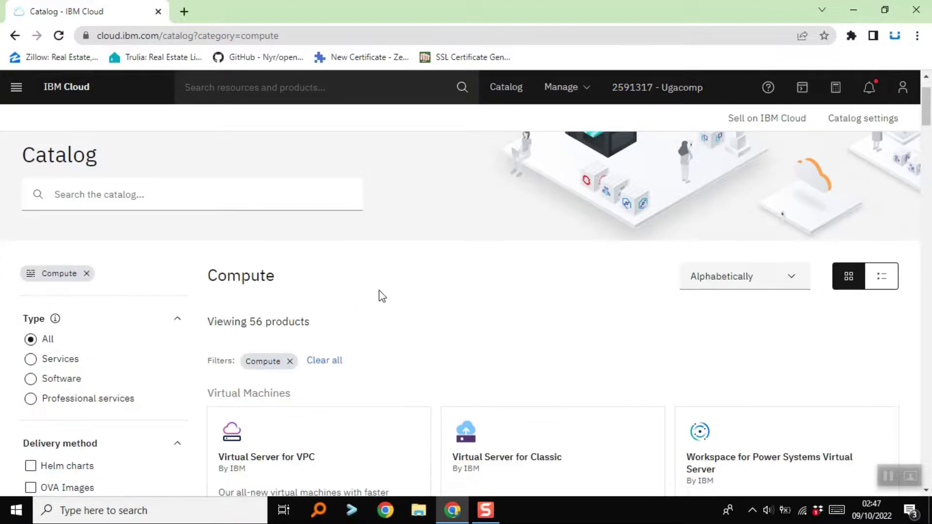
{"action": "scroll", "coordinate": [416, 293], "scroll_direction": "down", "scroll_amount": 4}
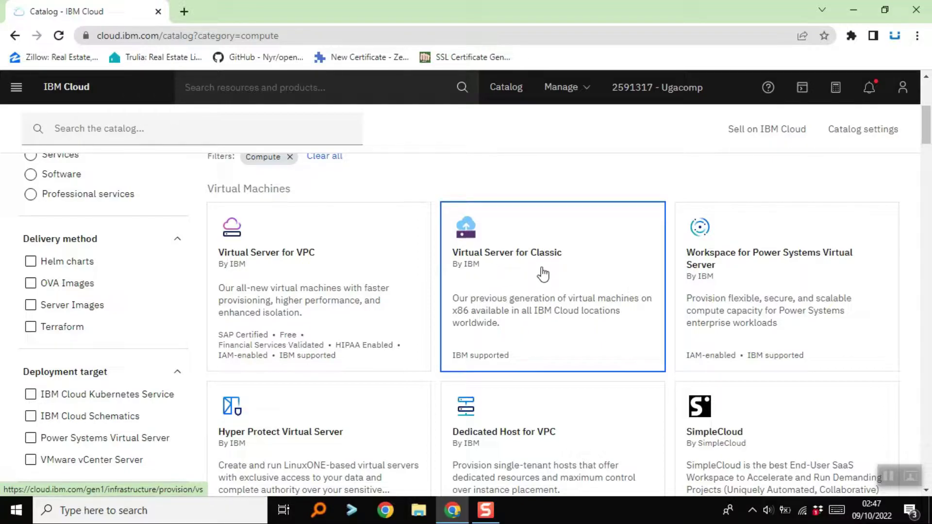
{"action": "left_click", "coordinate": [479, 319]}
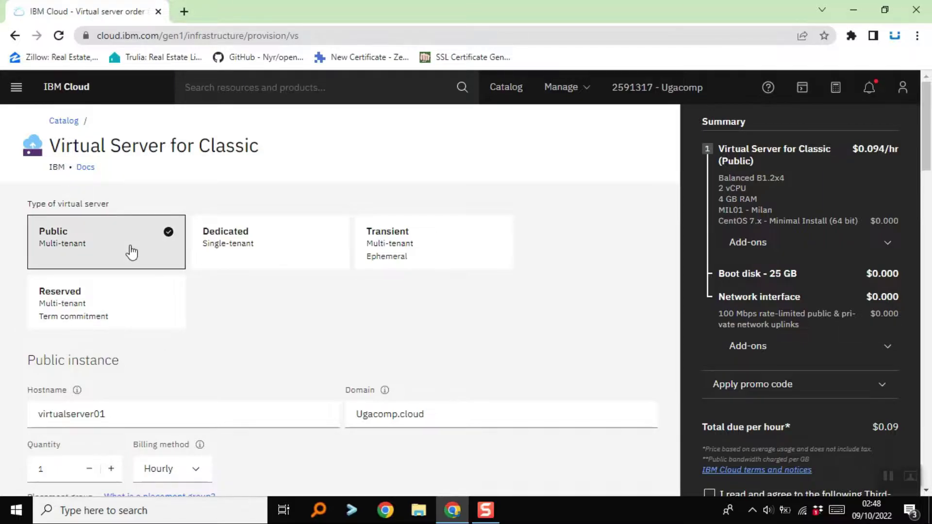
- Set the public instance's hostname to windows-server
{"action": "scroll", "coordinate": [210, 304], "scroll_direction": "down", "scroll_amount": 3}
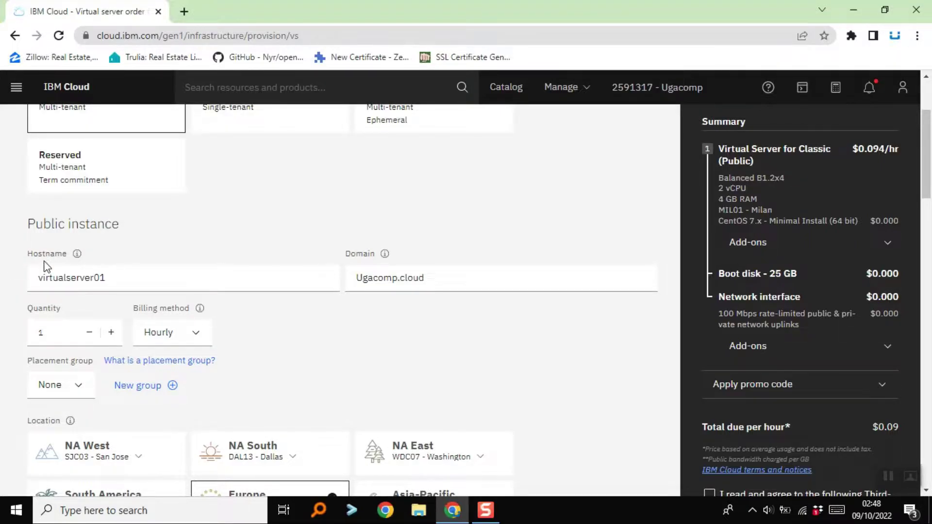
{"action": "left_click", "coordinate": [124, 273]}
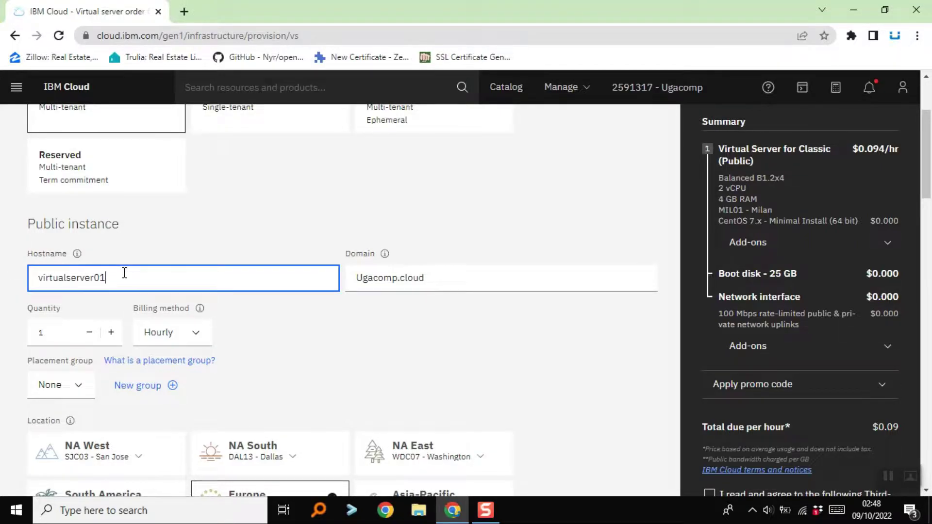
{"action": "left_click_drag", "start_coordinate": [124, 274], "coordinate": [10, 286]}
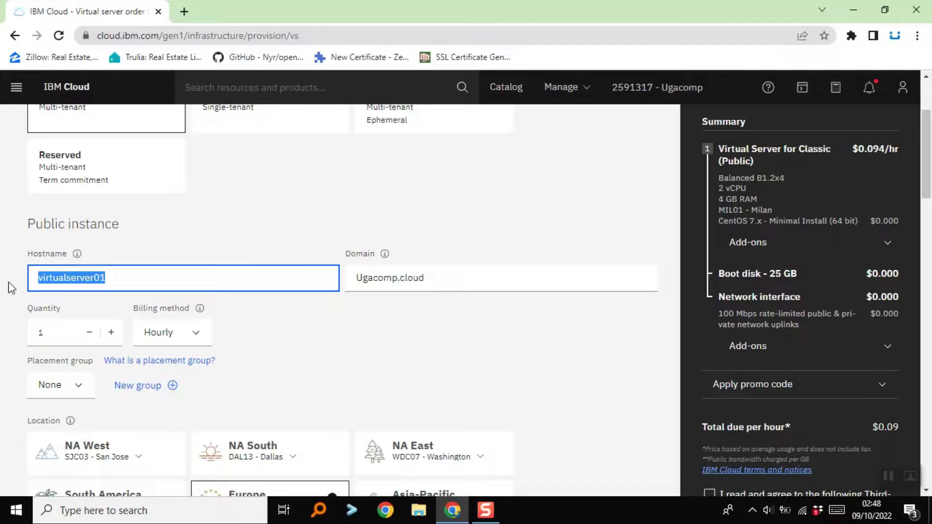
{"action": "type", "text": "win"}
{"action": "type", "text": "do"}
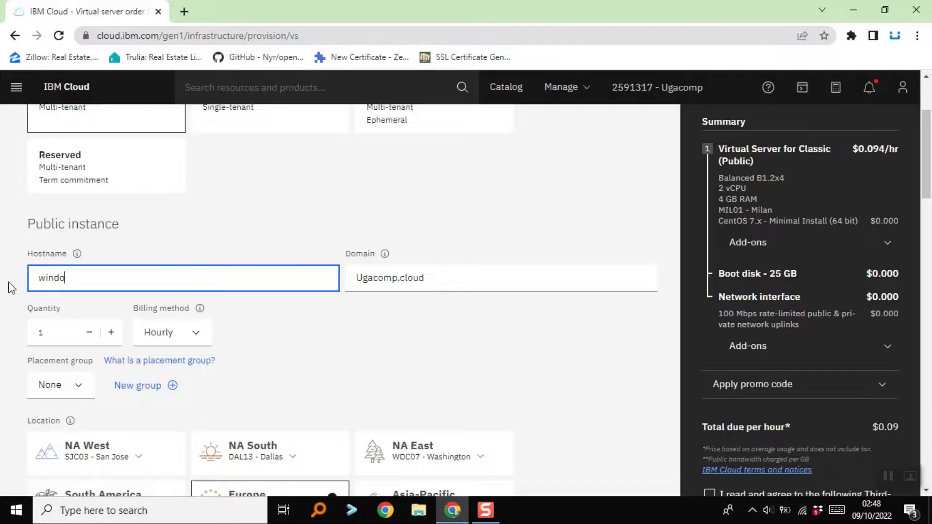
{"action": "type", "text": "ws-server"}
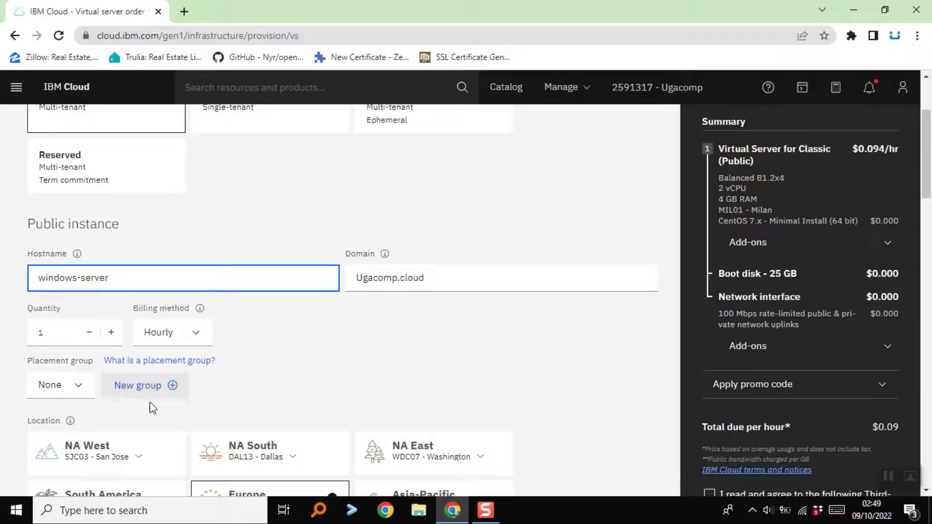
- Keep the Ugacomp.cloud domain and choose Hourly as the instance's billing method
{"action": "left_click", "coordinate": [399, 284]}
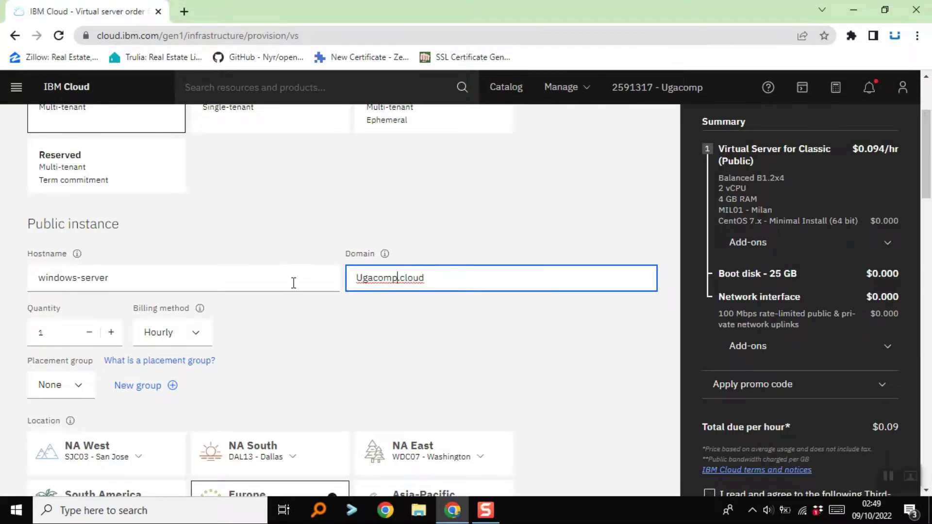
{"action": "scroll", "coordinate": [371, 319], "scroll_direction": "down", "scroll_amount": 1}
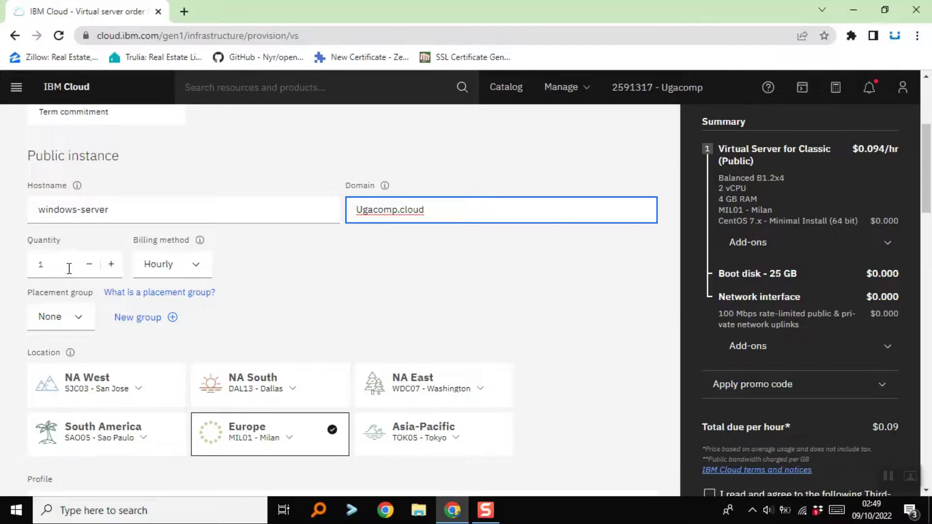
{"action": "left_click", "coordinate": [198, 280]}
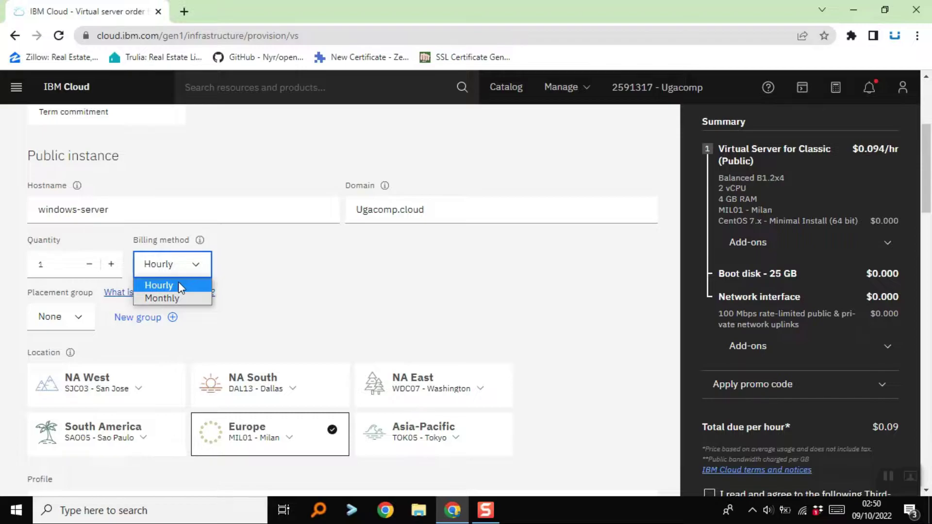
{"action": "left_click", "coordinate": [162, 286]}
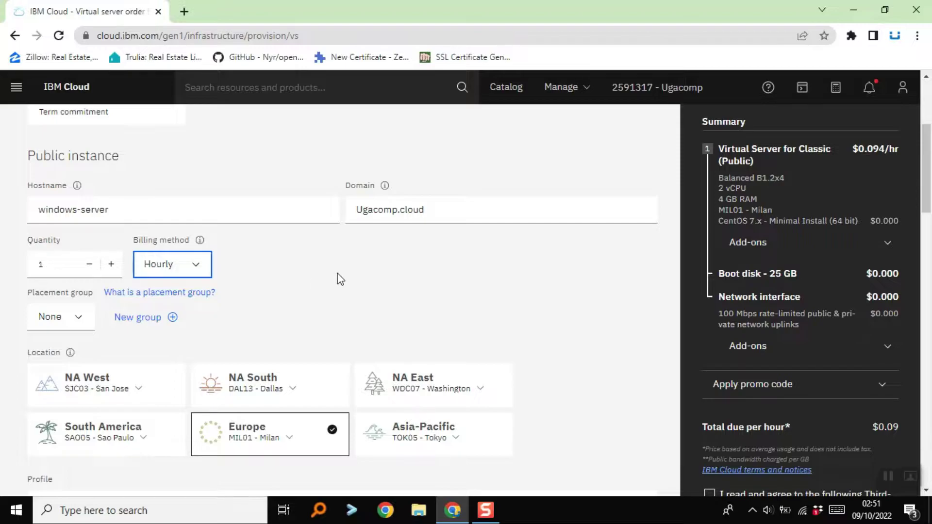
- Review the location choices, the server profile and the hourly price in the order summary
{"action": "scroll", "coordinate": [338, 273], "scroll_direction": "down", "scroll_amount": 3}
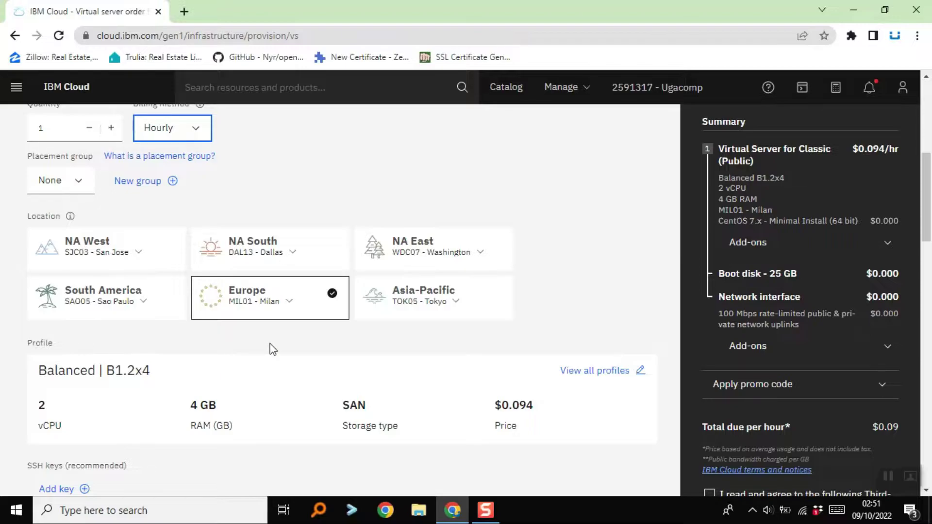
{"action": "scroll", "coordinate": [273, 350], "scroll_direction": "down", "scroll_amount": 1}
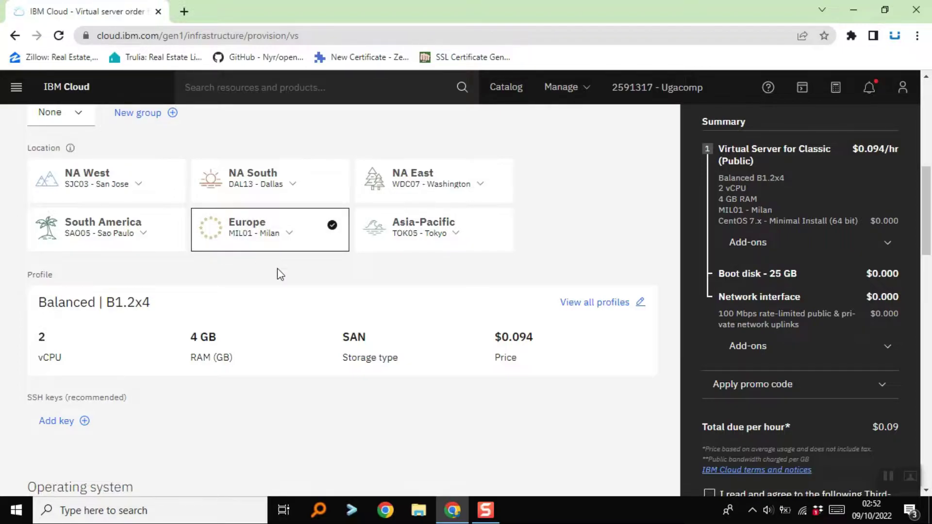
{"action": "scroll", "coordinate": [221, 301], "scroll_direction": "down", "scroll_amount": 1}
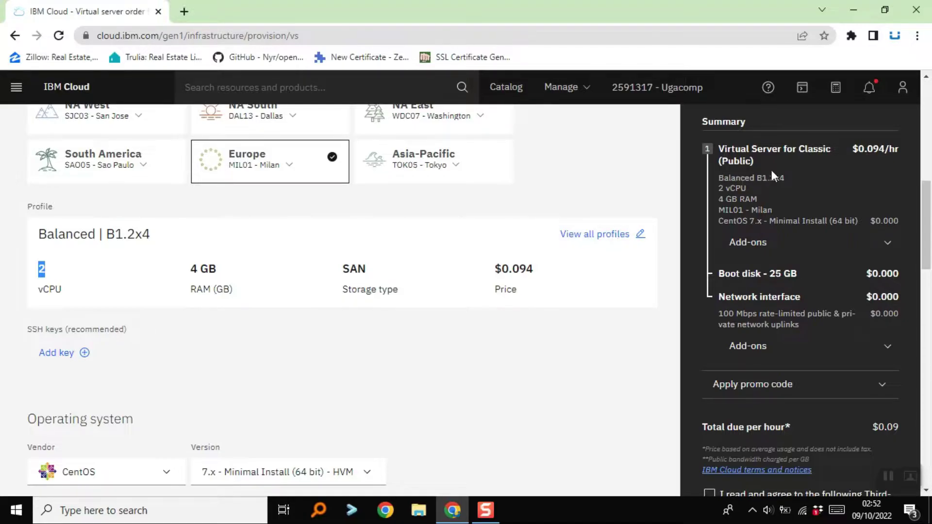
{"action": "mouse_move", "coordinate": [847, 150]}
{"action": "left_mouse_down"}
{"action": "mouse_move", "coordinate": [900, 153]}
{"action": "mouse_move", "coordinate": [856, 150]}
{"action": "left_mouse_up"}
{"action": "left_click", "coordinate": [901, 155]}
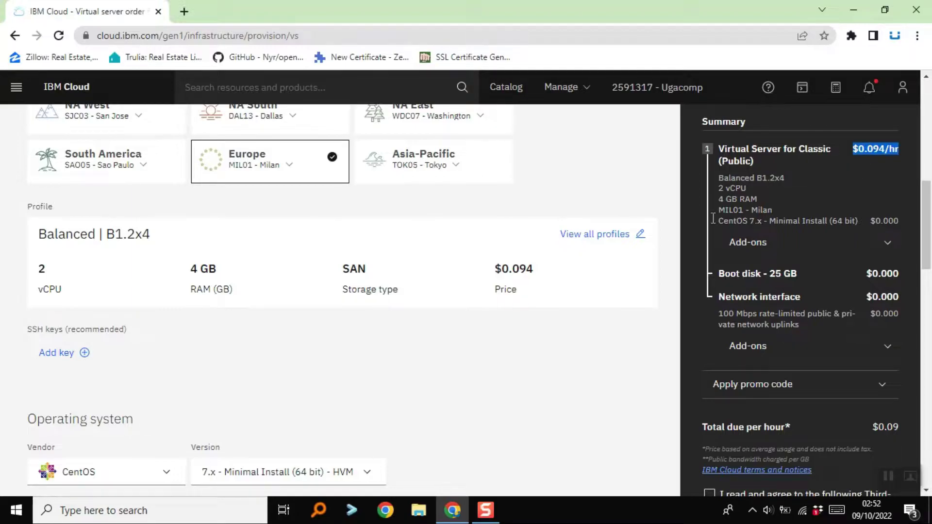
- Set the operating system vendor to Microsoft and the version to Windows Server 2022 Standard Edition (64 bit) - HVM
{"action": "scroll", "coordinate": [509, 325], "scroll_direction": "down", "scroll_amount": 4}
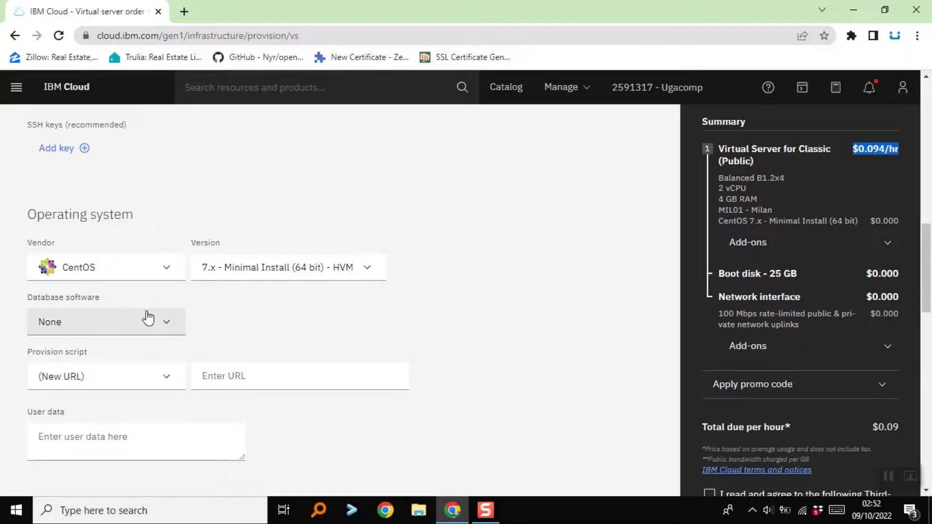
{"action": "left_click", "coordinate": [147, 279]}
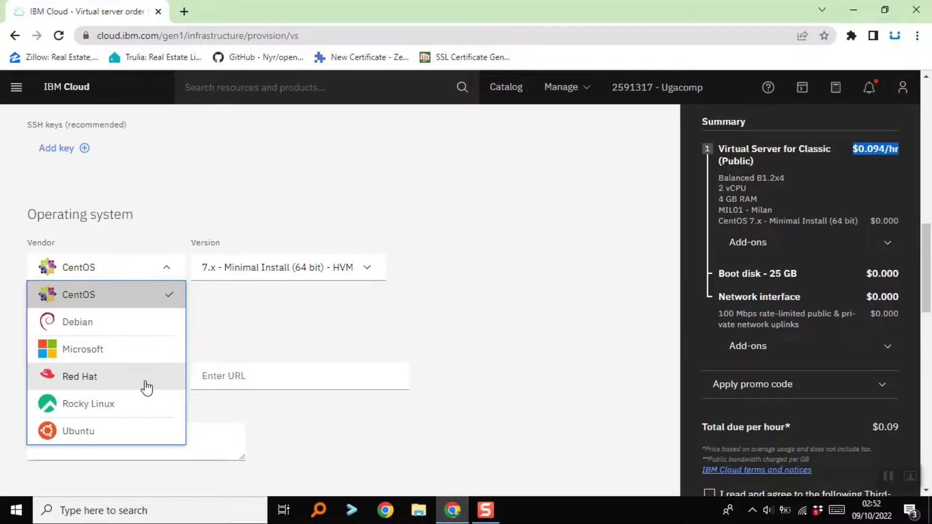
{"action": "left_click", "coordinate": [142, 358]}
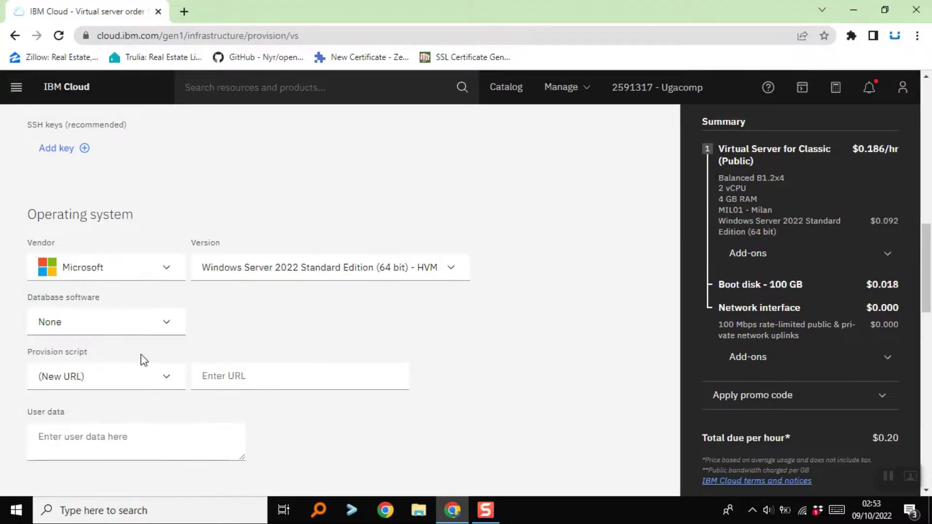
{"action": "left_click", "coordinate": [293, 272]}
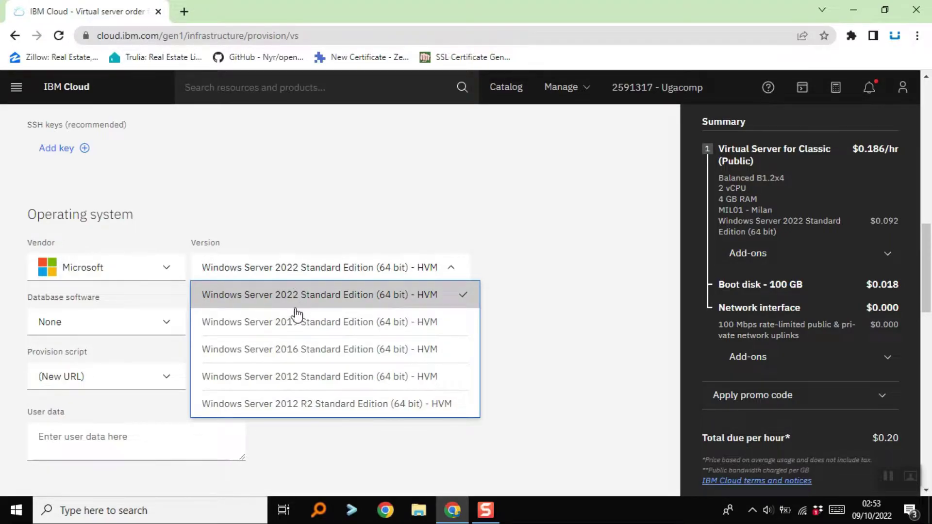
{"action": "left_click", "coordinate": [277, 332]}
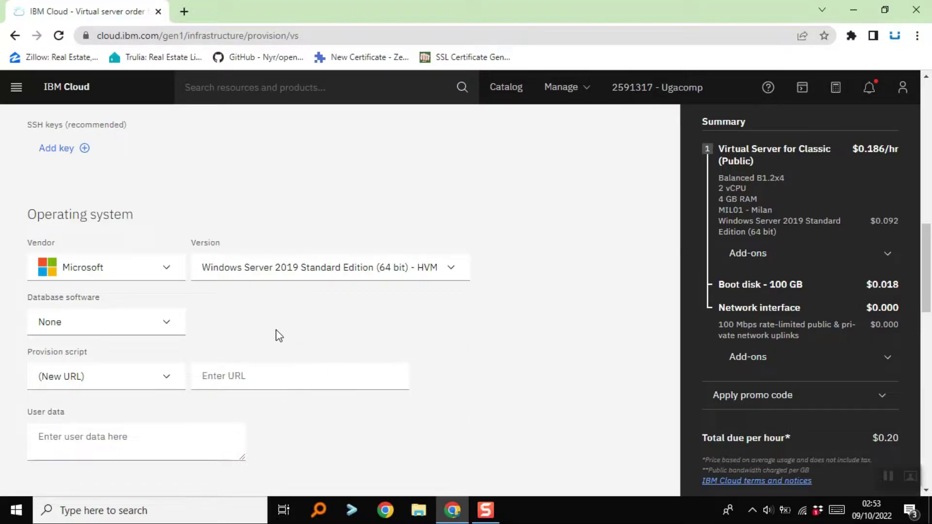
{"action": "left_click", "coordinate": [339, 284]}
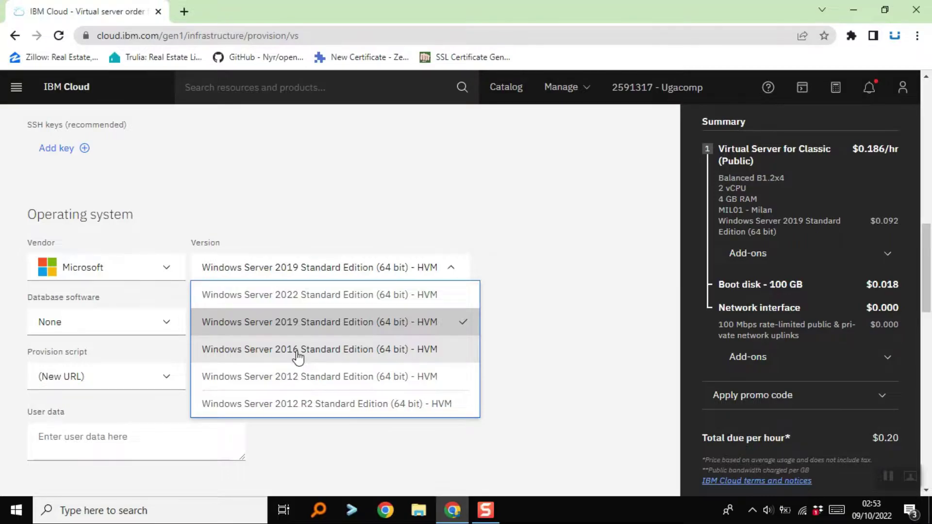
{"action": "left_click", "coordinate": [307, 305]}
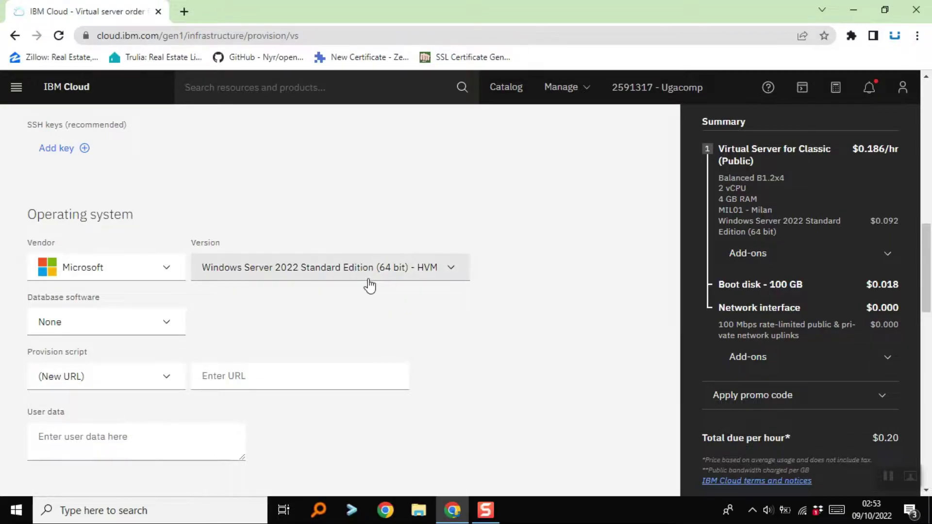
- Check the Balanced B1.2x4 profile's price and try CentOS as the operating system vendor to compare the cost
{"action": "scroll", "coordinate": [370, 285], "scroll_direction": "up", "scroll_amount": 3}
{"action": "scroll", "coordinate": [370, 285], "scroll_direction": "up", "scroll_amount": 1}
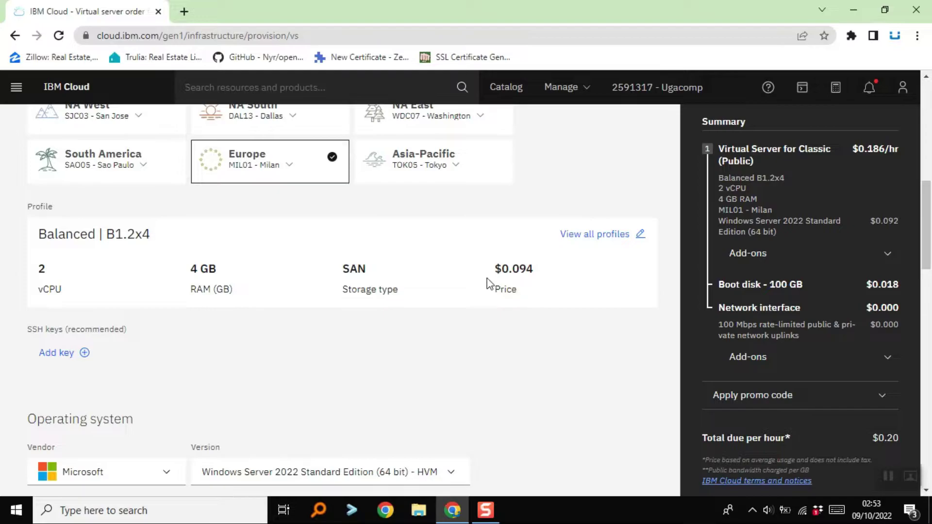
{"action": "left_click_drag", "start_coordinate": [496, 268], "coordinate": [545, 277]}
{"action": "left_click", "coordinate": [541, 288]}
{"action": "left_click_drag", "start_coordinate": [534, 268], "coordinate": [498, 275]}
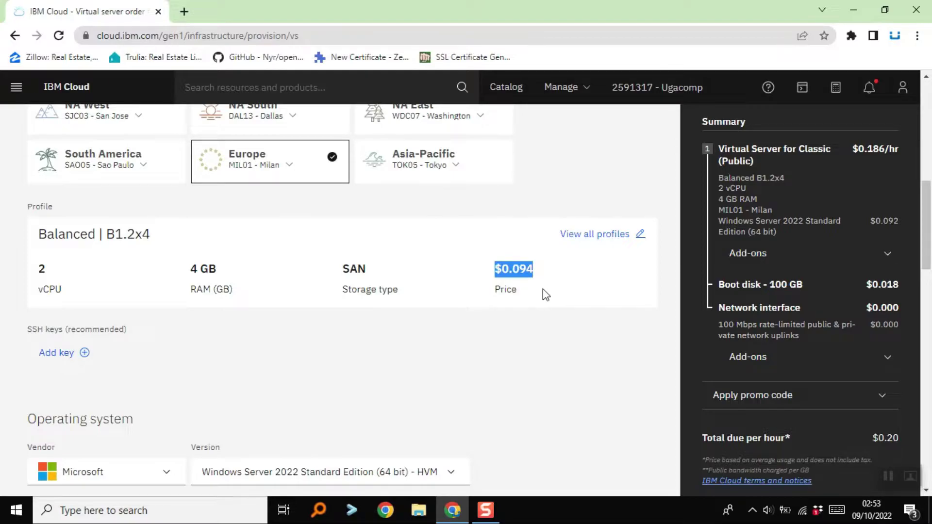
{"action": "scroll", "coordinate": [447, 346], "scroll_direction": "down", "scroll_amount": 1}
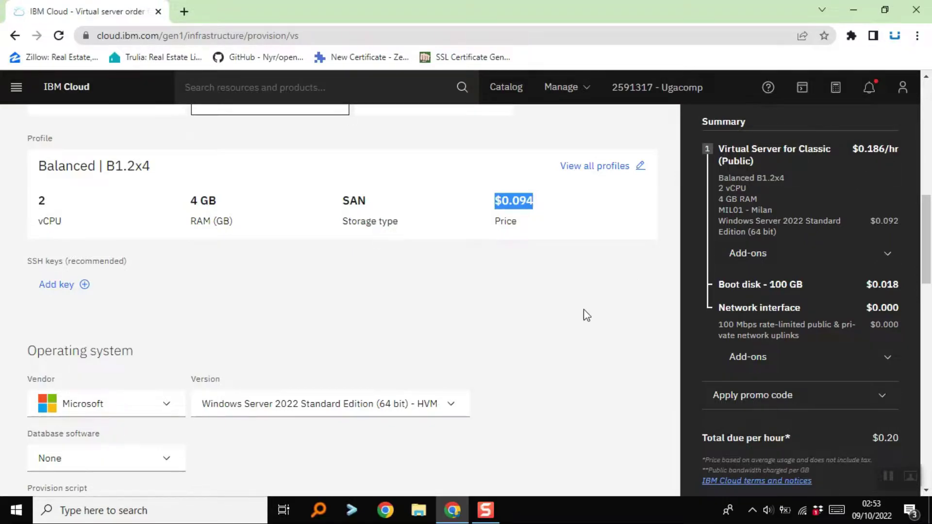
{"action": "left_click", "coordinate": [141, 410]}
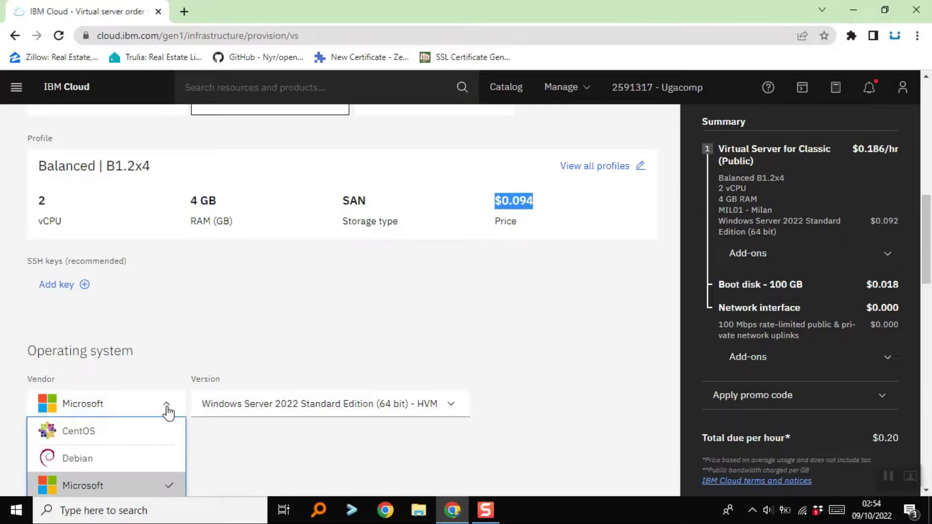
{"action": "left_click", "coordinate": [124, 440]}
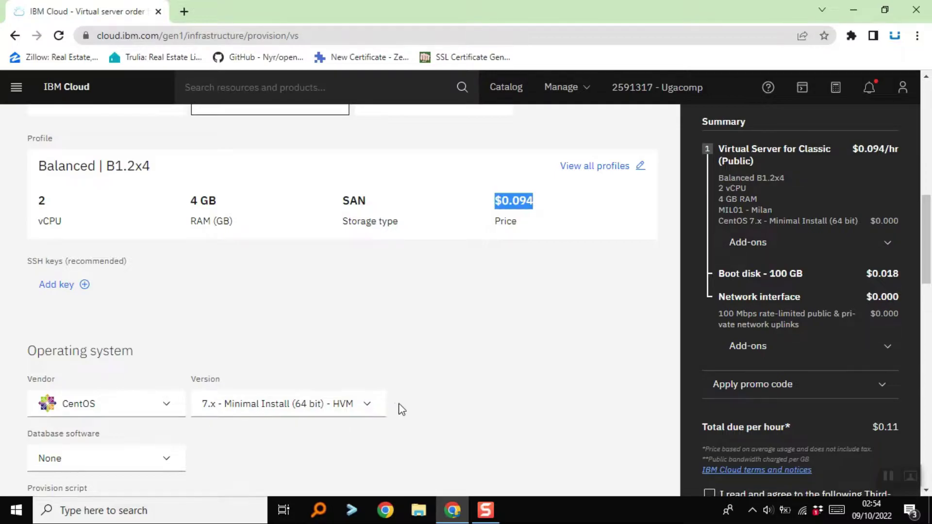
{"action": "left_click", "coordinate": [536, 220]}
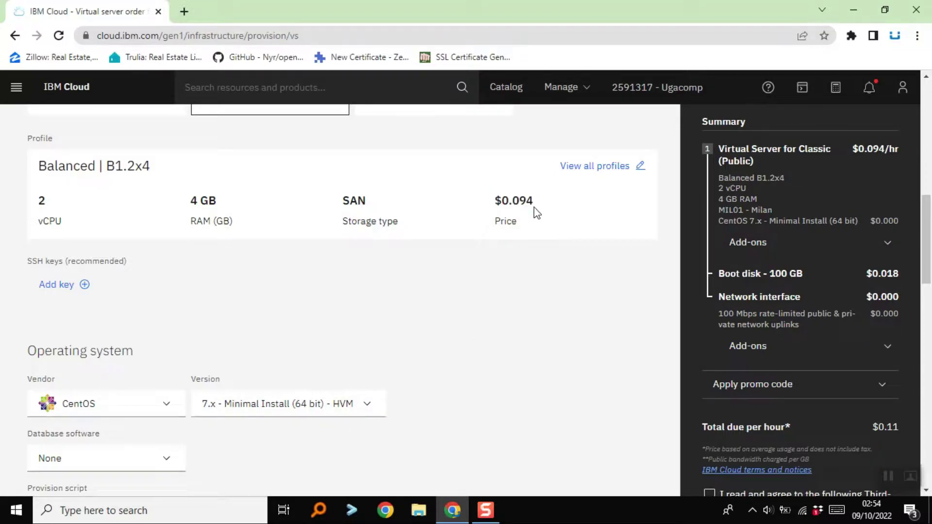
{"action": "left_click_drag", "start_coordinate": [540, 214], "coordinate": [490, 200]}
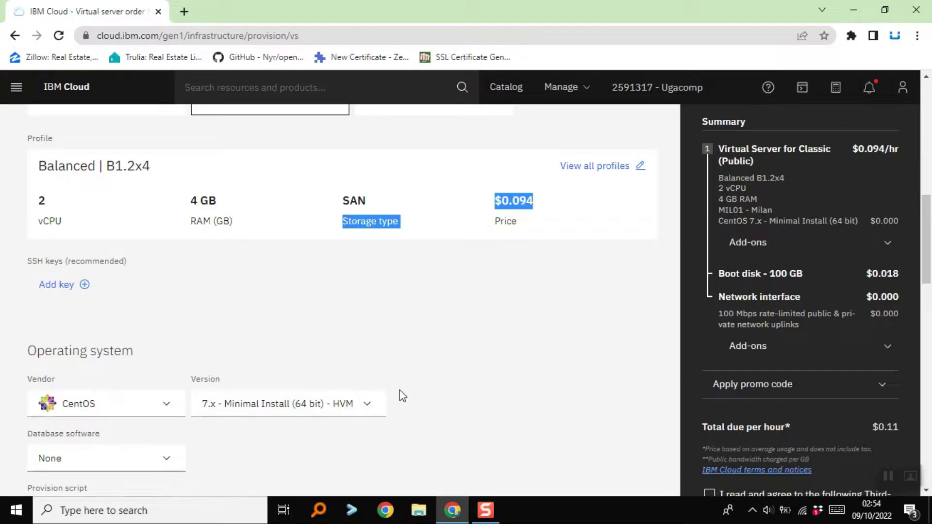
- Return the operating system to Microsoft Windows Server 2022 Standard Edition and check the hourly price in the order summary
{"action": "left_click", "coordinate": [154, 409]}
{"action": "left_click", "coordinate": [115, 489]}
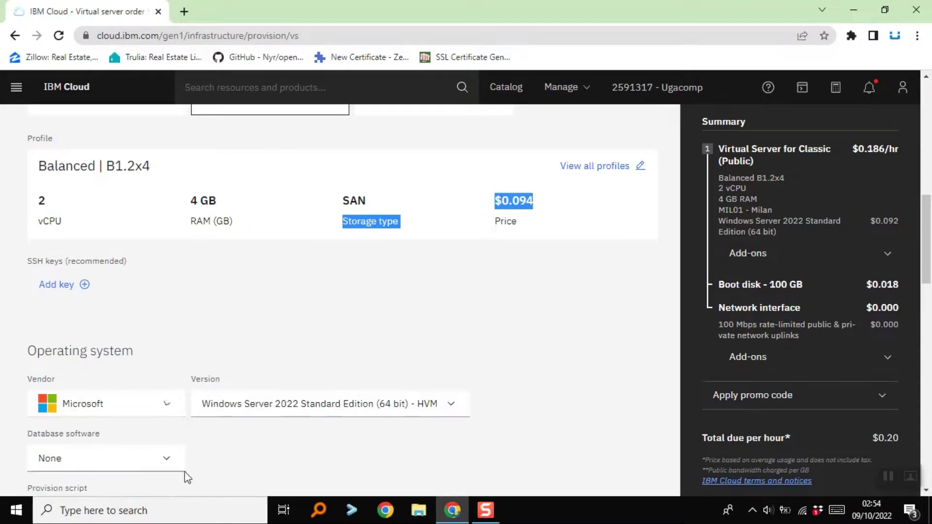
{"action": "left_click", "coordinate": [301, 415]}
{"action": "left_click", "coordinate": [305, 428]}
{"action": "left_click_drag", "start_coordinate": [857, 150], "coordinate": [879, 155]}
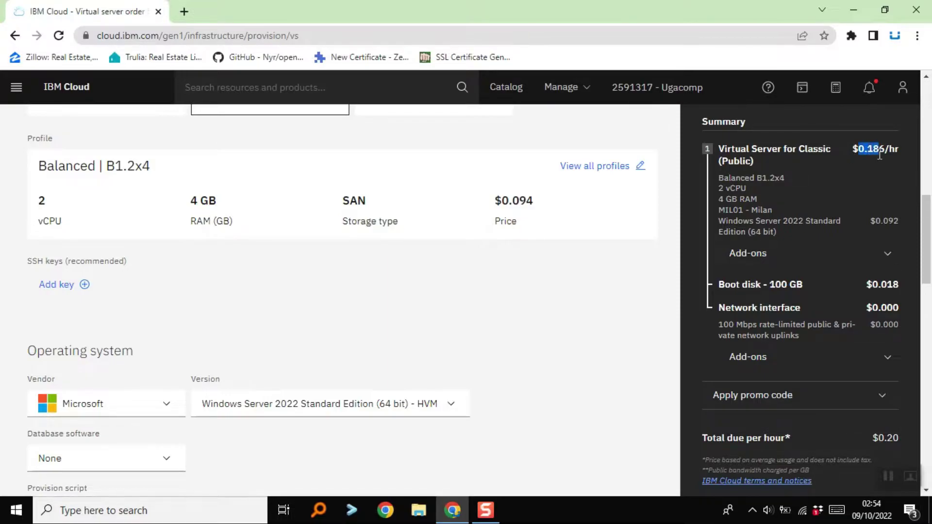
{"action": "left_click", "coordinate": [874, 155]}
- Review the available Windows Server versions and the boot disk under attached storage disks
{"action": "scroll", "coordinate": [540, 336], "scroll_direction": "down", "scroll_amount": 4}
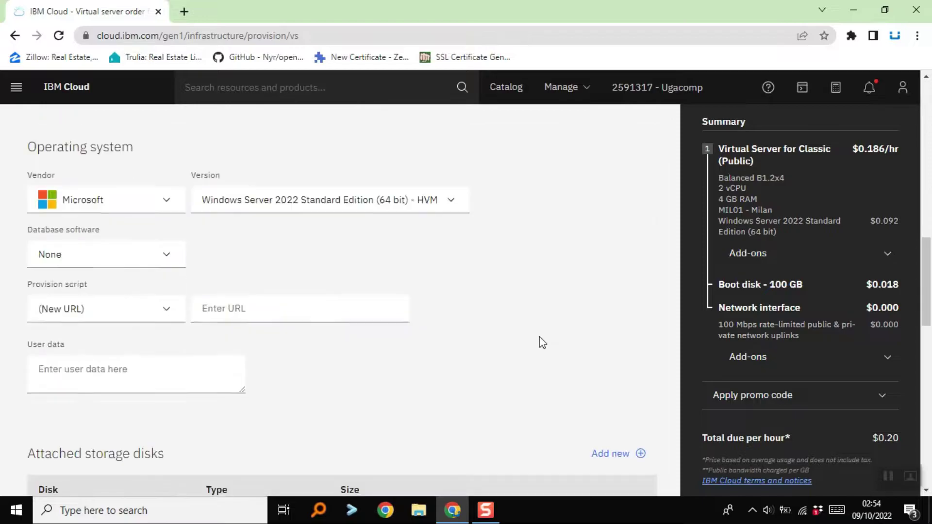
{"action": "left_click", "coordinate": [354, 209]}
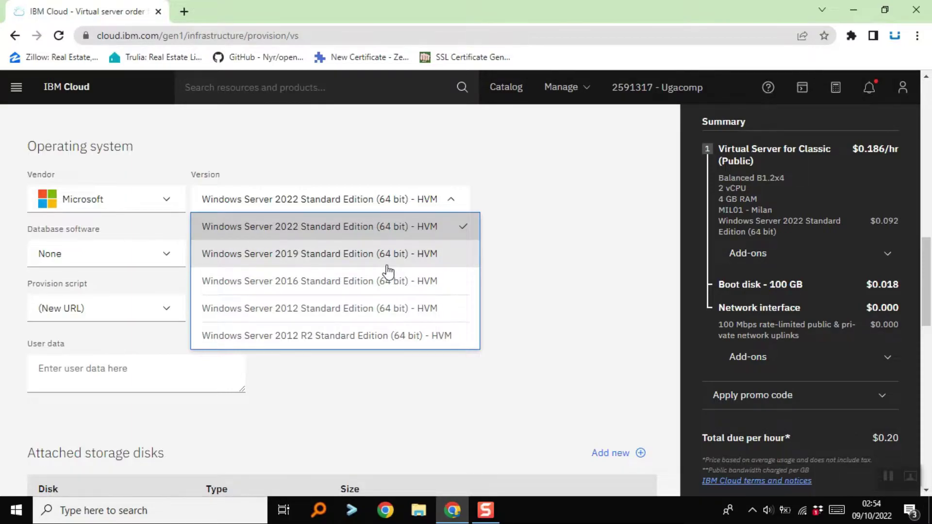
{"action": "left_click", "coordinate": [169, 344]}
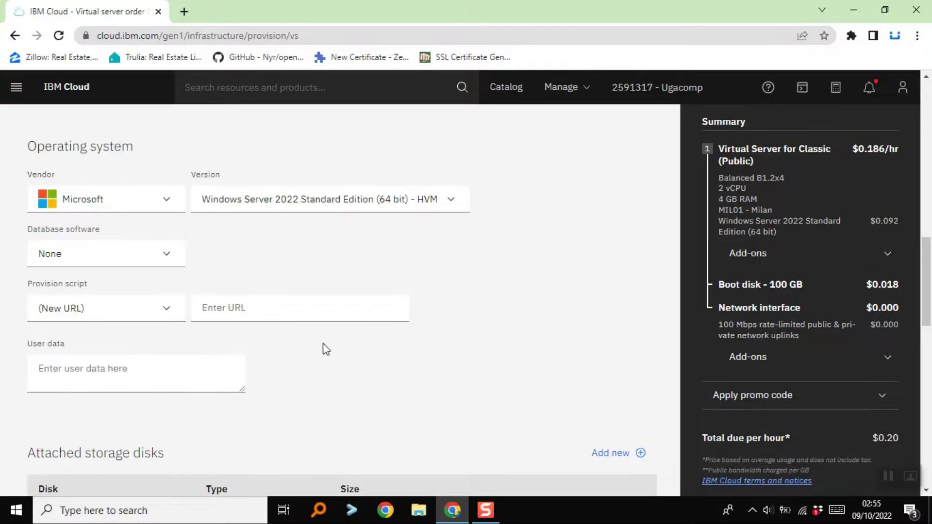
{"action": "scroll", "coordinate": [373, 371], "scroll_direction": "down", "scroll_amount": 1}
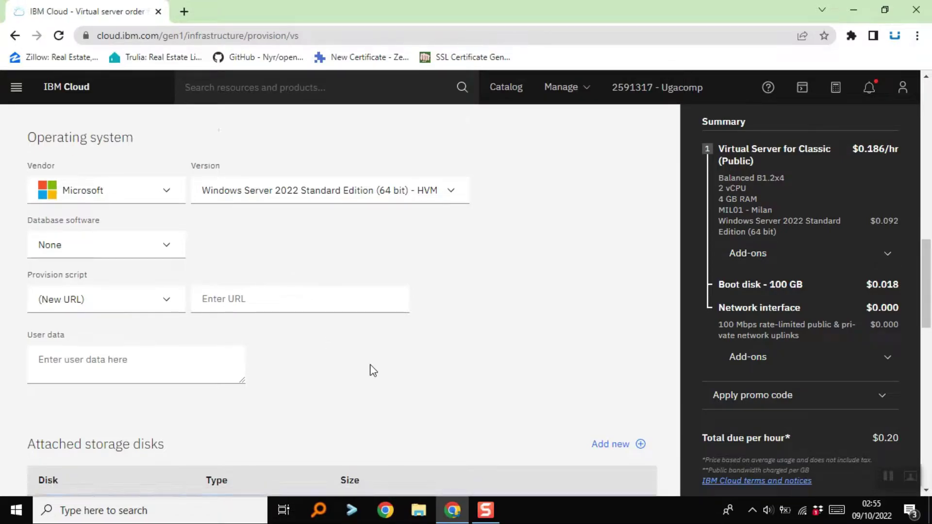
{"action": "scroll", "coordinate": [373, 370], "scroll_direction": "down", "scroll_amount": 2}
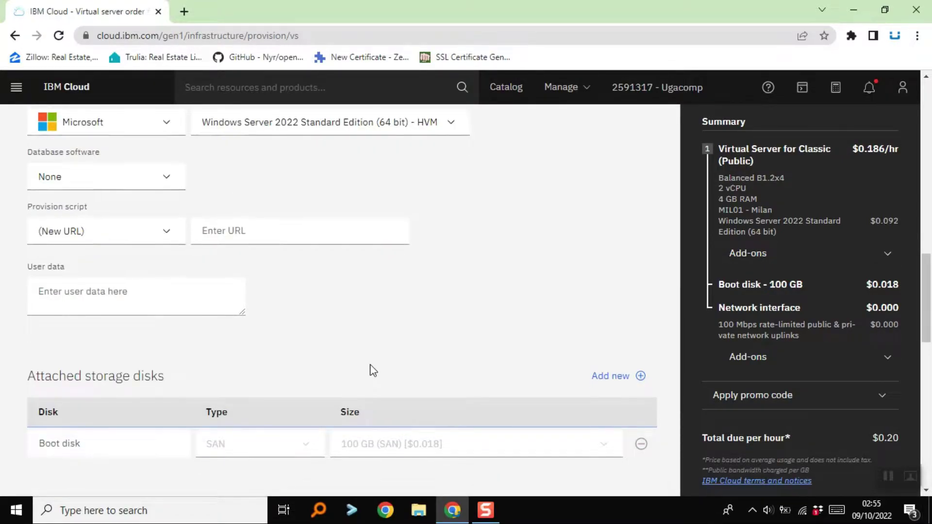
{"action": "scroll", "coordinate": [373, 370], "scroll_direction": "down", "scroll_amount": 1}
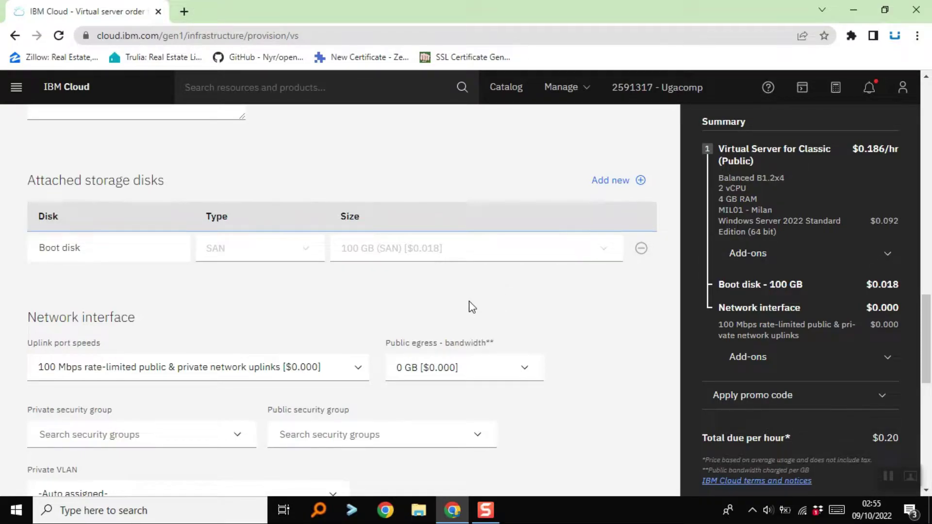
- Set the uplink port speed to 1 Gbps non rate-limited public & private network uplinks
{"action": "scroll", "coordinate": [464, 307], "scroll_direction": "down", "scroll_amount": 1}
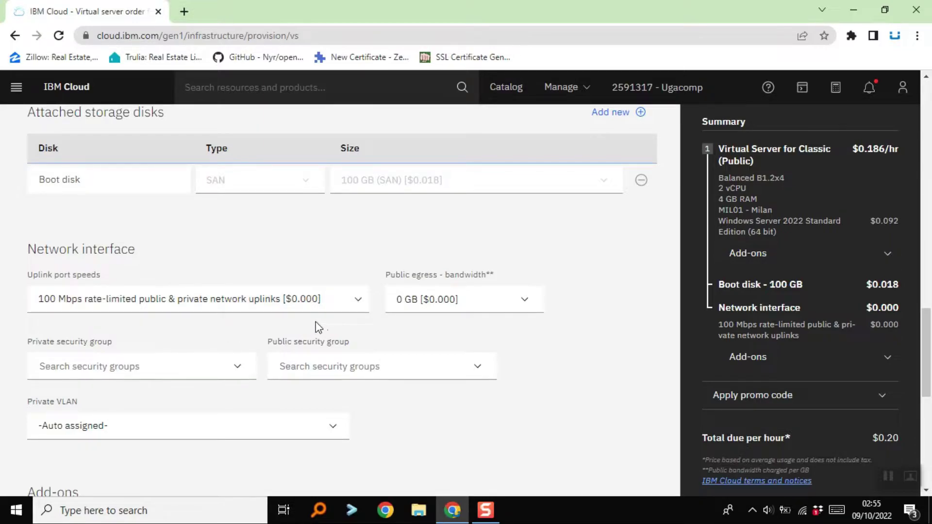
{"action": "left_click", "coordinate": [280, 311]}
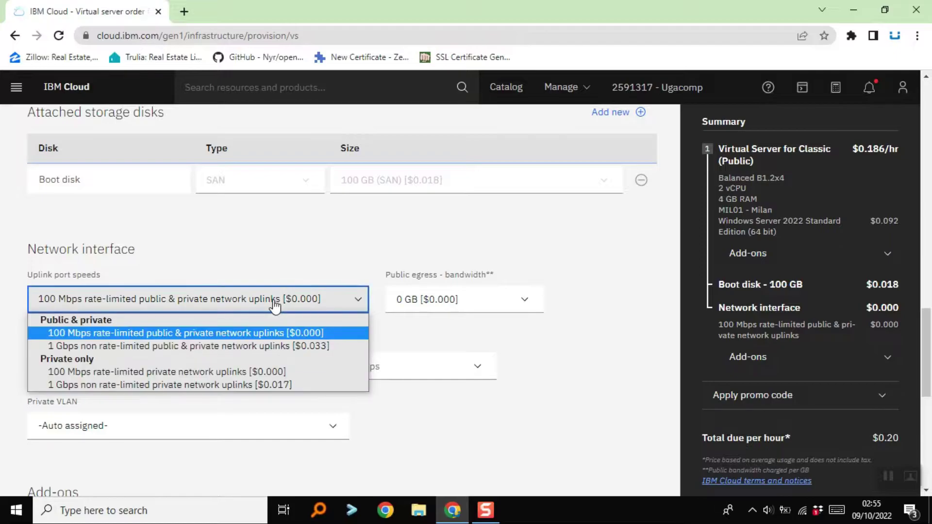
{"action": "left_click", "coordinate": [201, 346]}
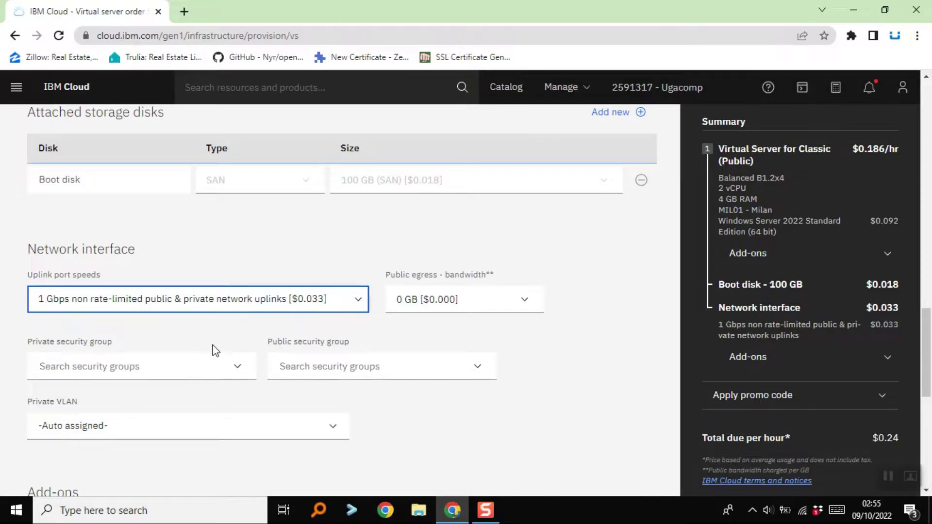
{"action": "left_click", "coordinate": [194, 307]}
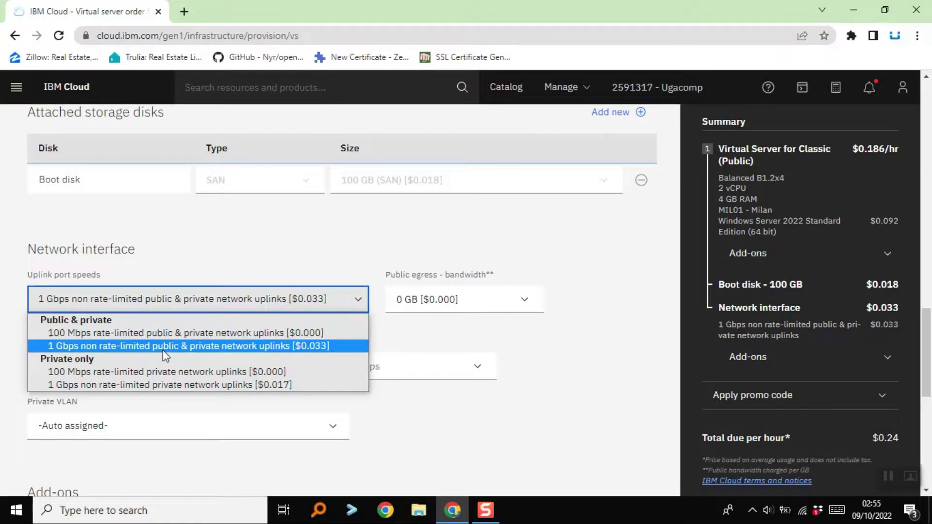
{"action": "left_click", "coordinate": [135, 351]}
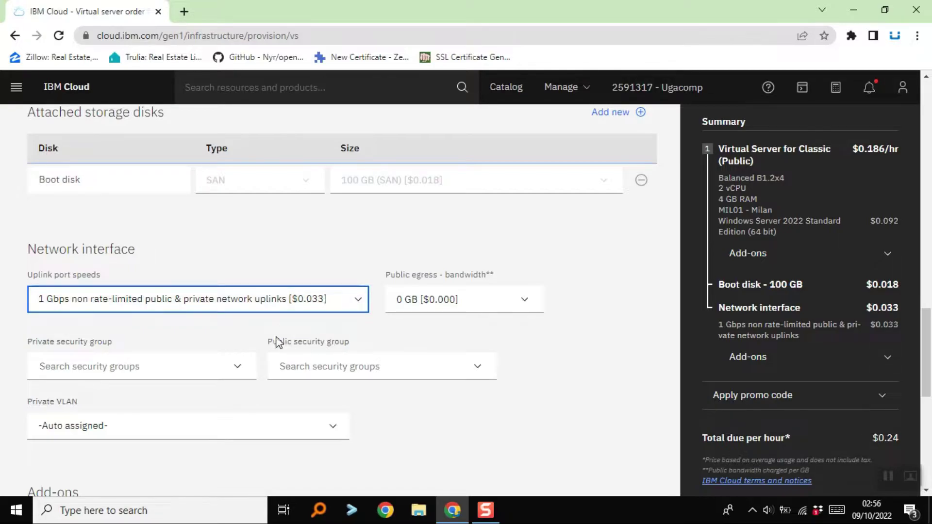
- Switch the uplink port speed to 100 Mbps rate-limited public & private network uplinks
{"action": "left_click", "coordinate": [286, 301]}
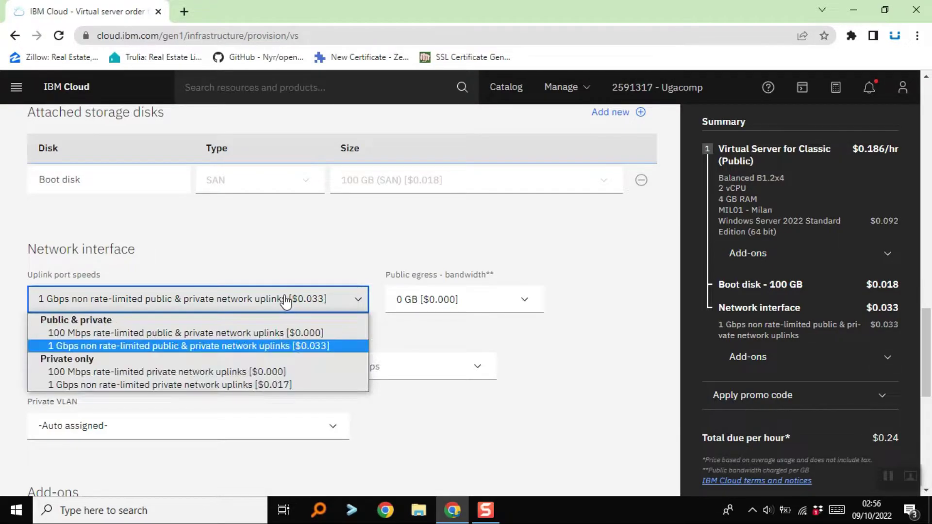
{"action": "left_click", "coordinate": [198, 334]}
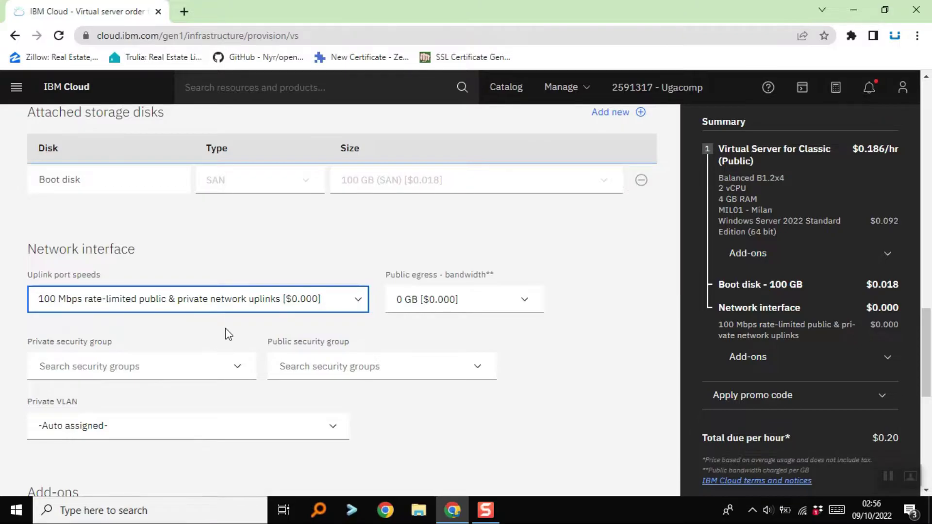
{"action": "left_click", "coordinate": [226, 302]}
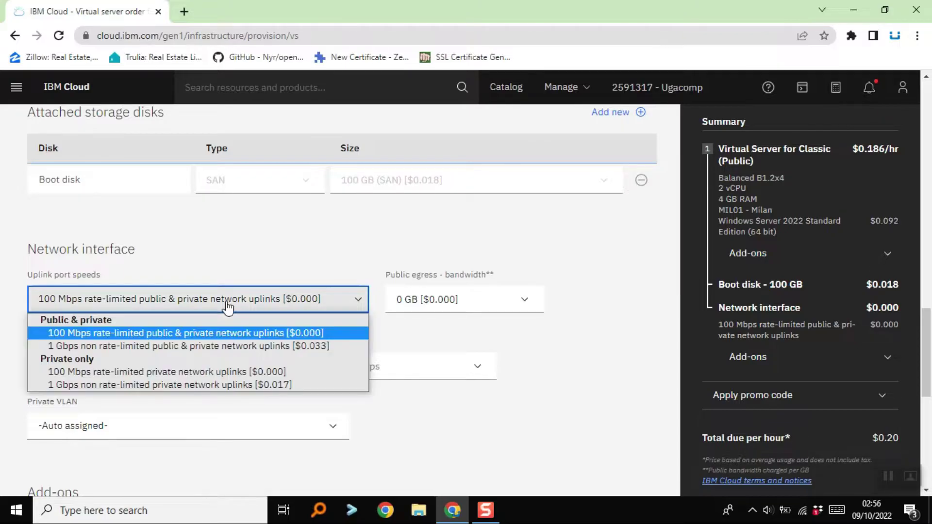
{"action": "left_click", "coordinate": [176, 335]}
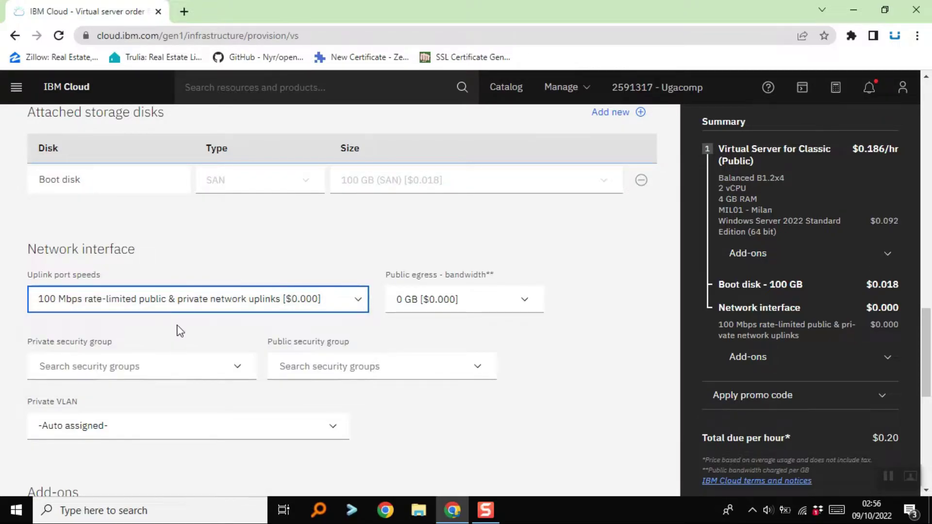
- Change the uplink port speed back to 1 Gbps non rate-limited public & private network uplinks
{"action": "left_click", "coordinate": [192, 311]}
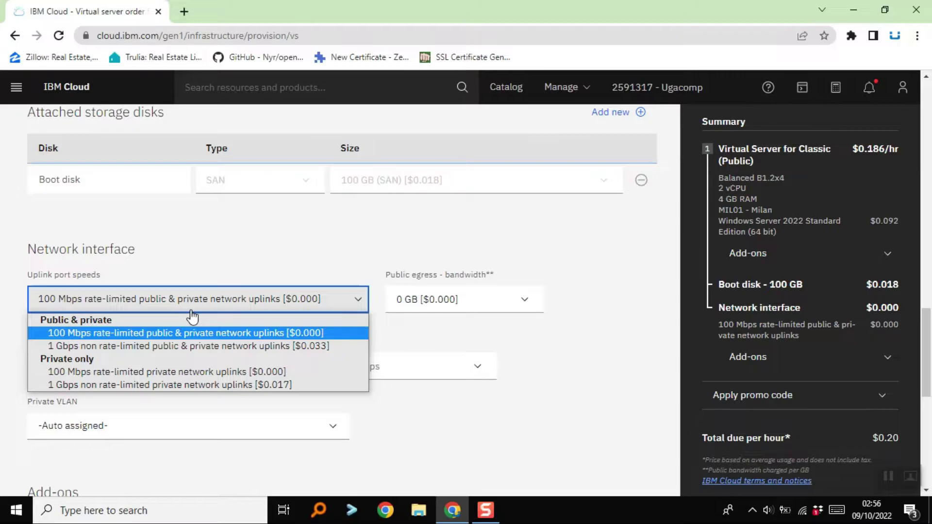
{"action": "left_click", "coordinate": [187, 345]}
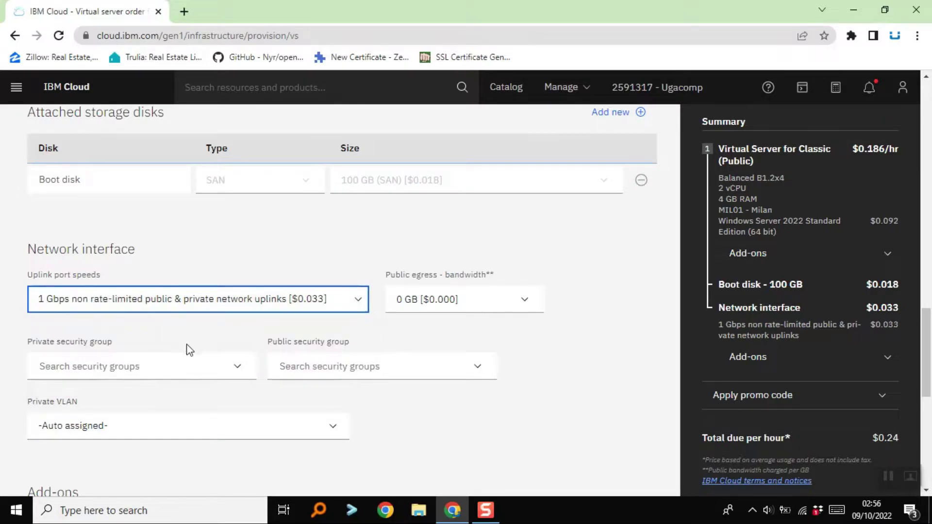
{"action": "left_click", "coordinate": [220, 308]}
{"action": "left_click", "coordinate": [411, 337]}
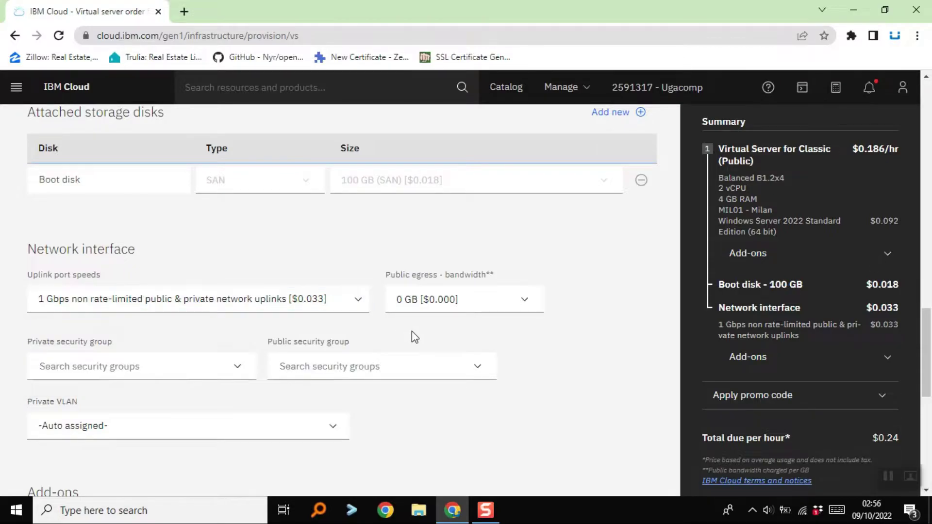
- Set the uplink port speed to 100 Mbps rate-limited public & private network uplinks
{"action": "left_click", "coordinate": [345, 303]}
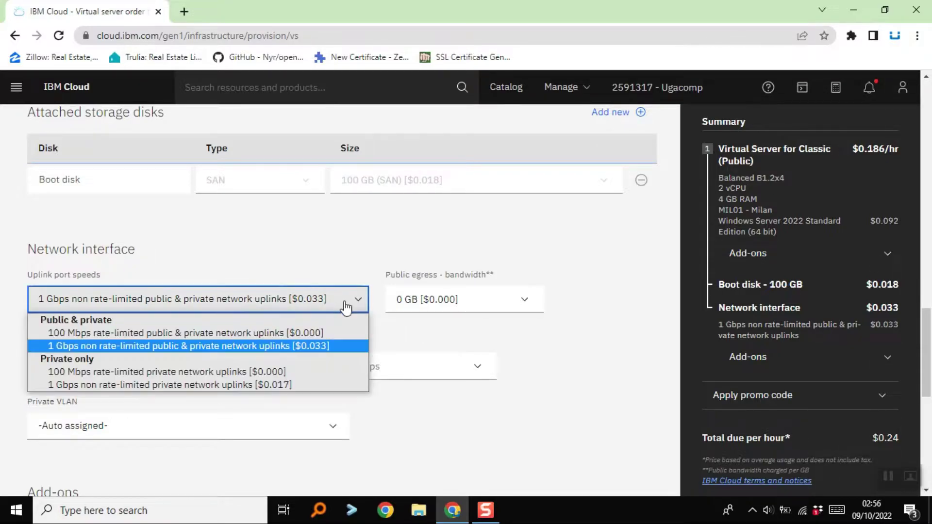
{"action": "left_click", "coordinate": [318, 333]}
{"action": "scroll", "coordinate": [410, 337], "scroll_direction": "down", "scroll_amount": 4}
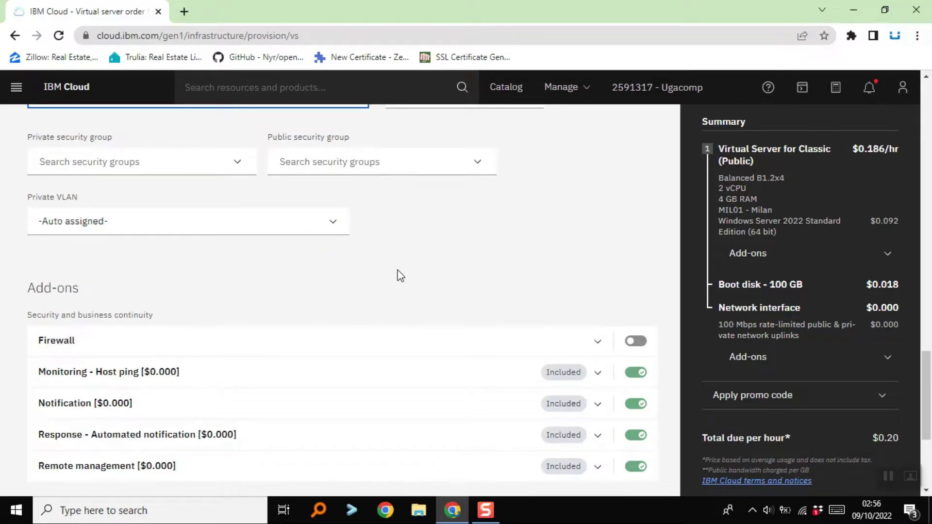
{"action": "scroll", "coordinate": [400, 276], "scroll_direction": "up", "scroll_amount": 1}
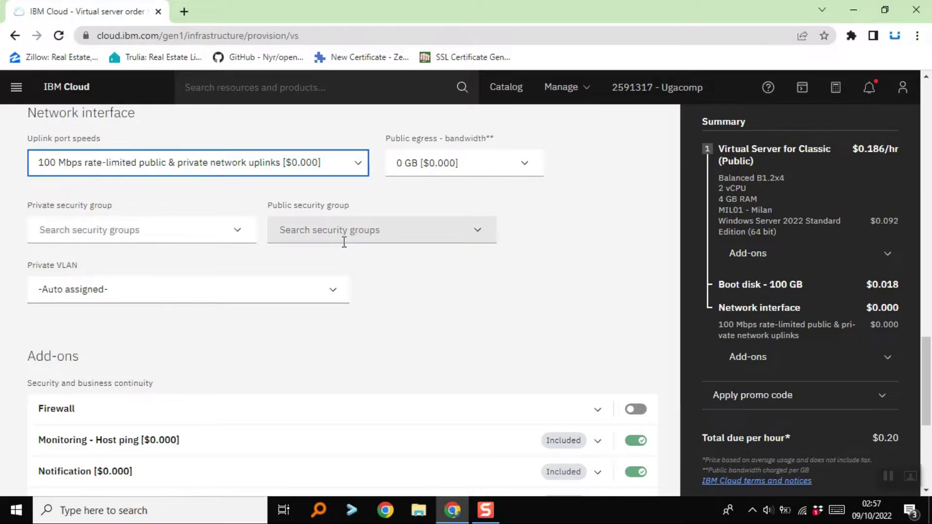
- Assign the private security groups allow_all, allow_http, allow_https, allow_outbound and allow_rdp to the network interface
{"action": "left_click", "coordinate": [191, 231]}
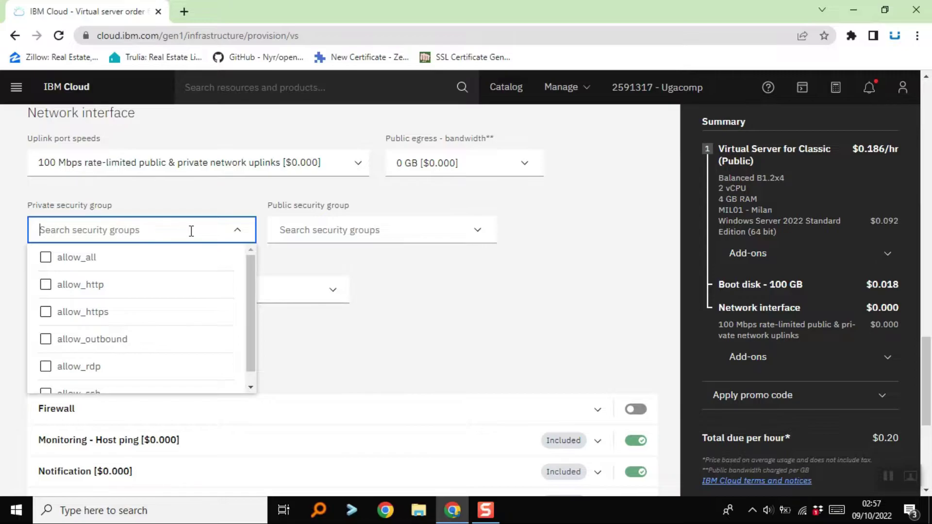
{"action": "left_click", "coordinate": [351, 256]}
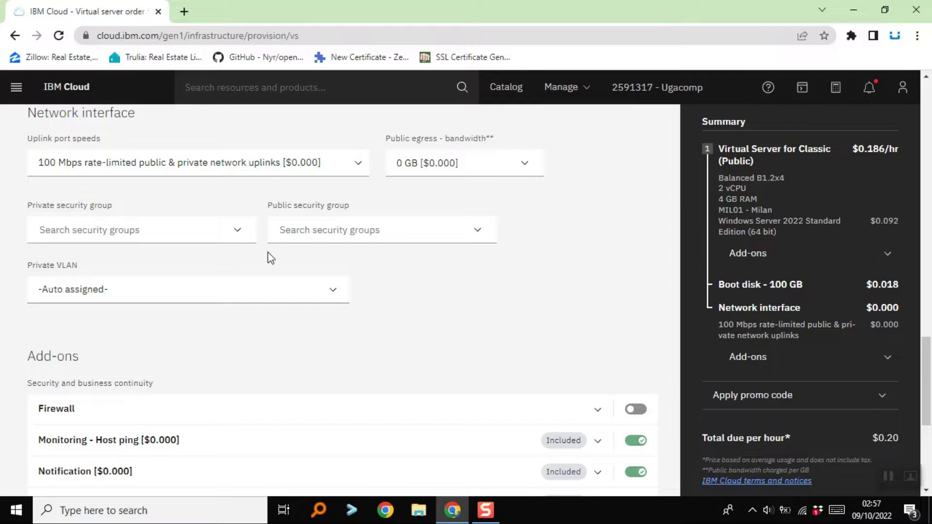
{"action": "left_click", "coordinate": [236, 243]}
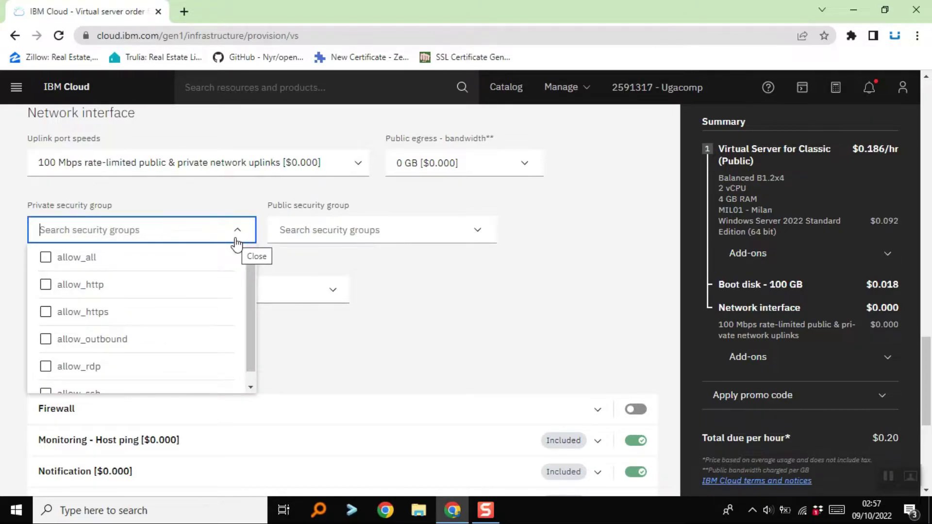
{"action": "left_click", "coordinate": [86, 264]}
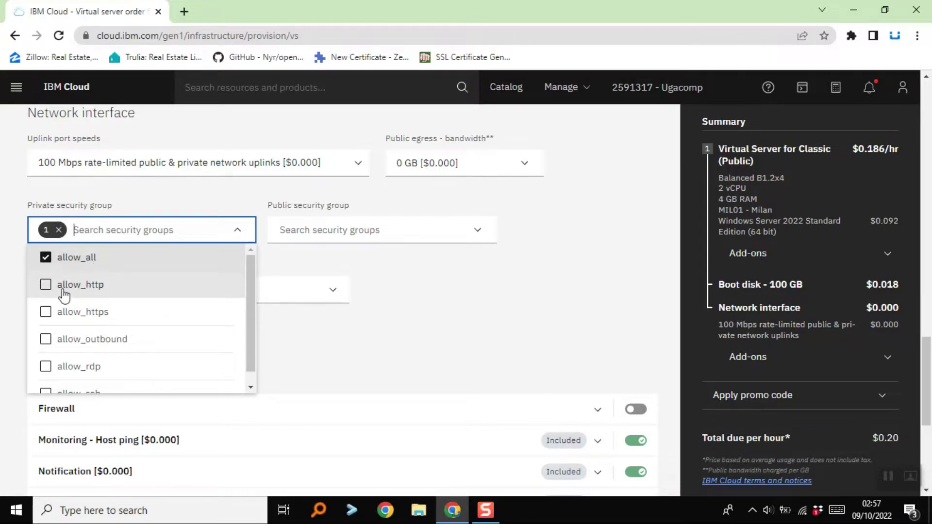
{"action": "left_click", "coordinate": [63, 293]}
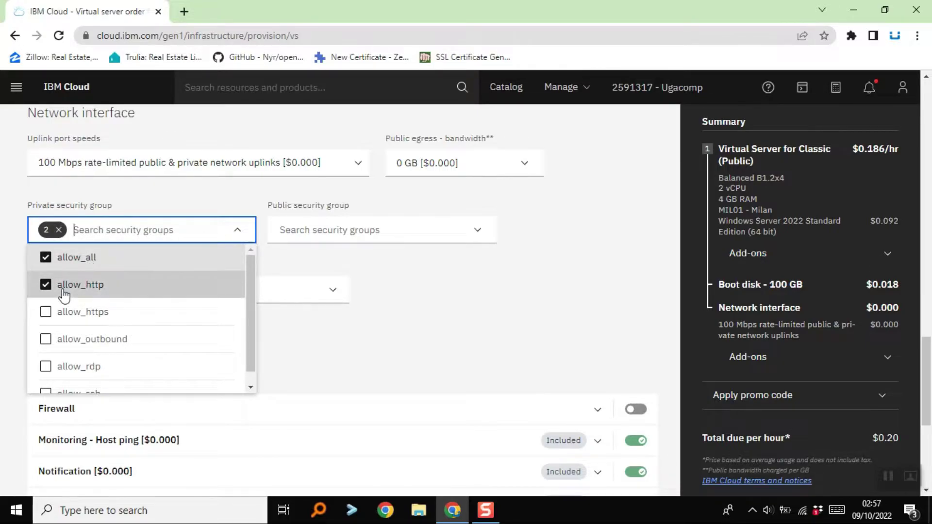
{"action": "left_click", "coordinate": [73, 320]}
{"action": "left_click", "coordinate": [65, 343]}
{"action": "left_click", "coordinate": [88, 370]}
{"action": "scroll", "coordinate": [176, 354], "scroll_direction": "down", "scroll_amount": 1}
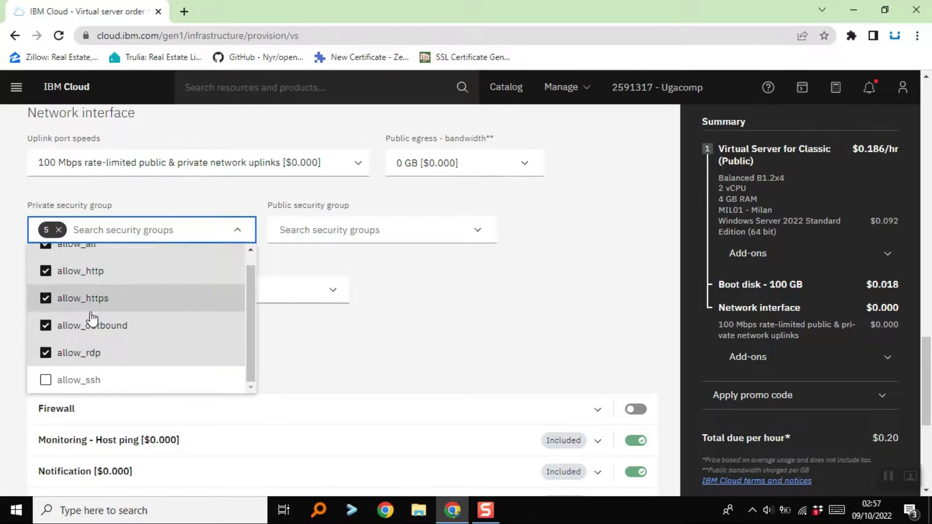
{"action": "scroll", "coordinate": [90, 321], "scroll_direction": "up", "scroll_amount": 1}
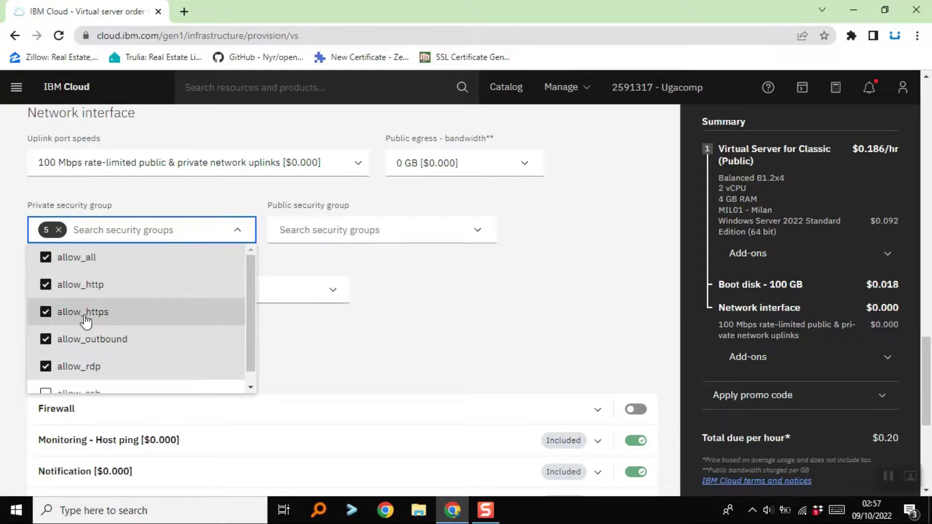
- Add allow_ssh to the selected private security groups
{"action": "scroll", "coordinate": [90, 369], "scroll_direction": "down", "scroll_amount": 1}
{"action": "left_click", "coordinate": [83, 380]}
{"action": "left_click", "coordinate": [299, 363]}
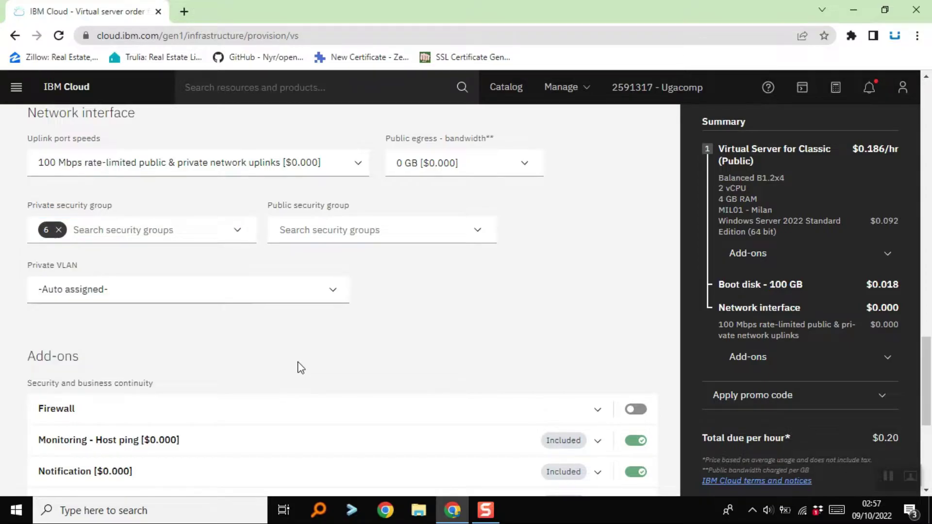
- Remove allow_ssh from the selected private security groups
{"action": "left_click", "coordinate": [185, 230]}
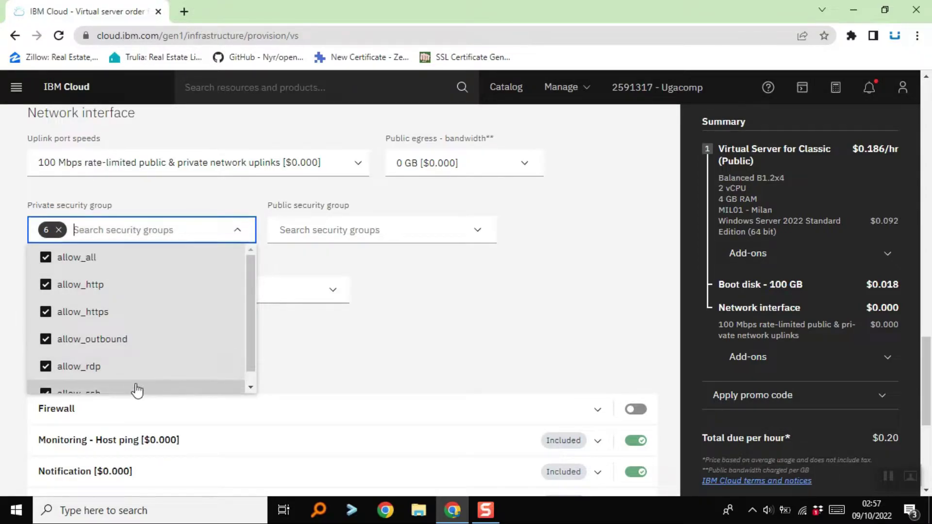
{"action": "scroll", "coordinate": [128, 383], "scroll_direction": "down", "scroll_amount": 1}
{"action": "left_click", "coordinate": [116, 381]}
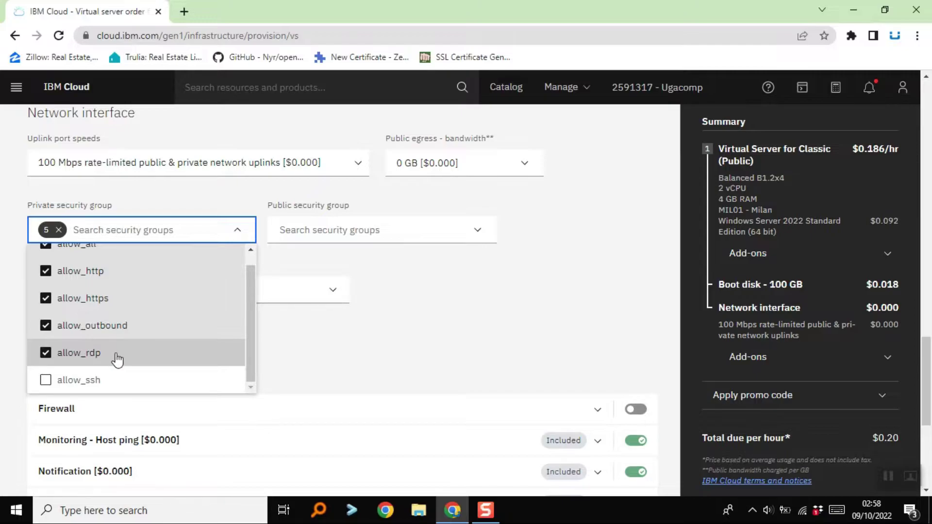
- Assign the public security groups allow_all, allow_http, allow_https, allow_outbound and allow_rdp to the network interface
{"action": "left_click", "coordinate": [399, 224]}
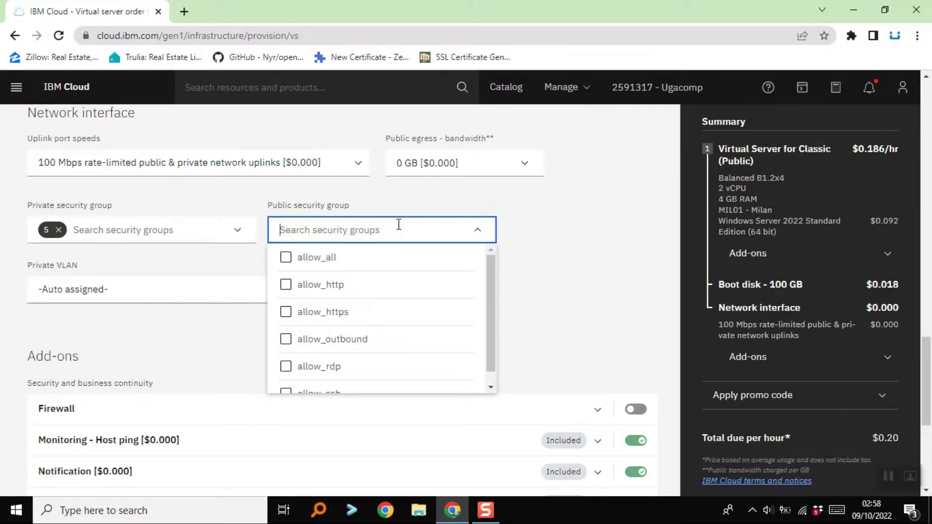
{"action": "left_click", "coordinate": [317, 256]}
{"action": "left_click", "coordinate": [315, 288]}
{"action": "left_click", "coordinate": [310, 312]}
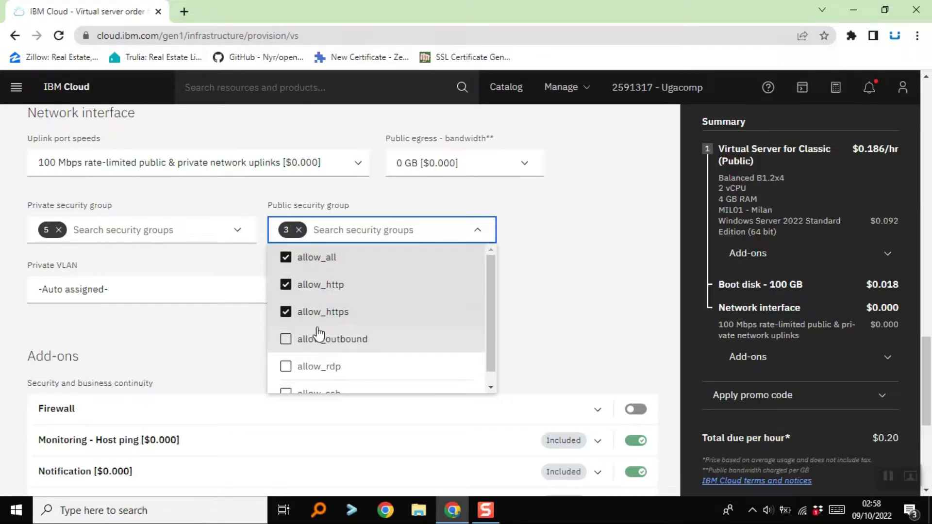
{"action": "left_click", "coordinate": [312, 345]}
{"action": "left_click", "coordinate": [323, 373]}
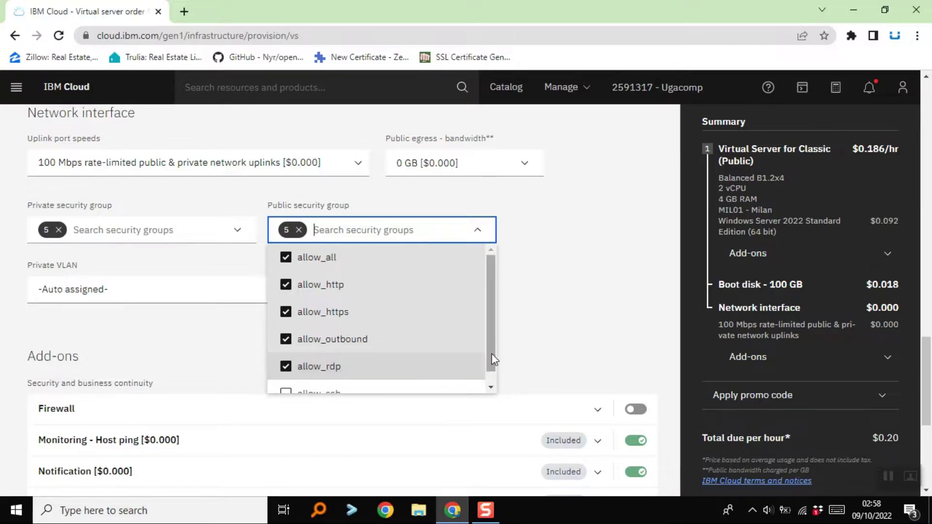
{"action": "left_click", "coordinate": [520, 338]}
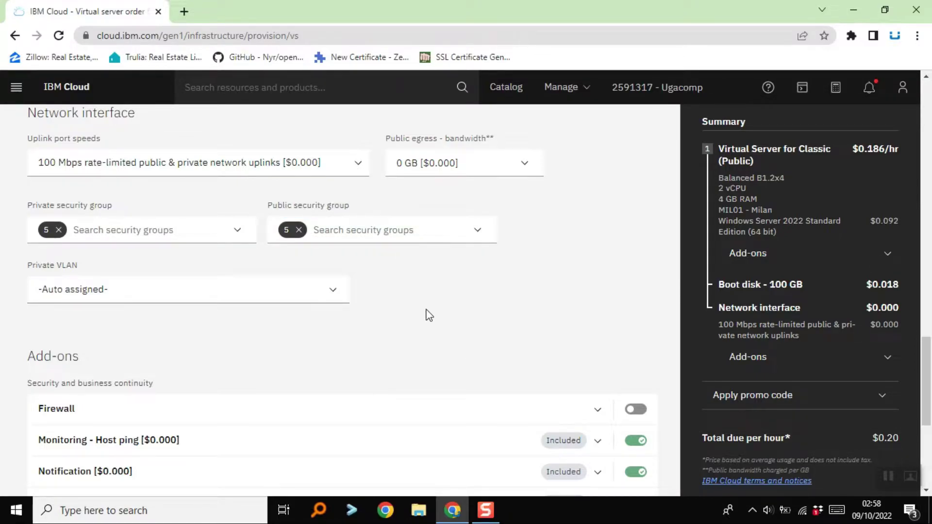
- Review the security and business continuity add-ons and the IP address options of the server order
{"action": "scroll", "coordinate": [426, 310], "scroll_direction": "down", "scroll_amount": 3}
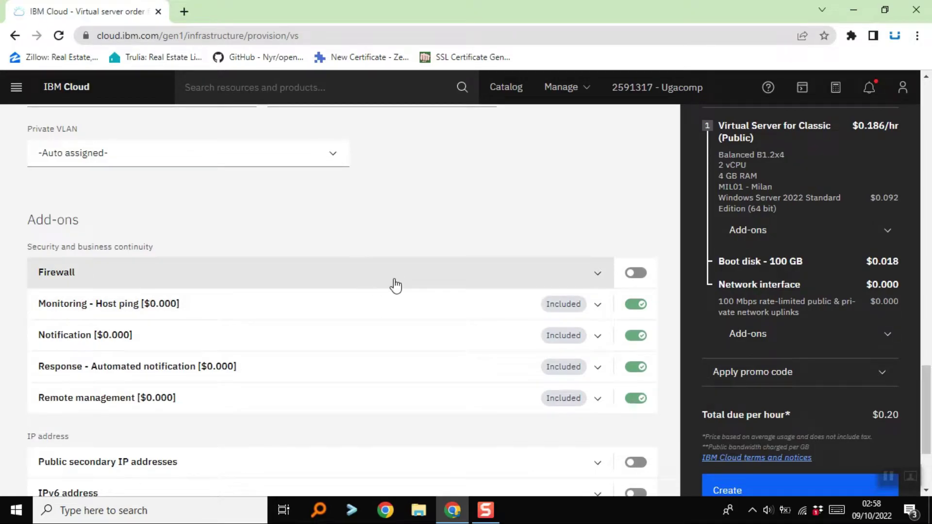
{"action": "scroll", "coordinate": [415, 354], "scroll_direction": "down", "scroll_amount": 3}
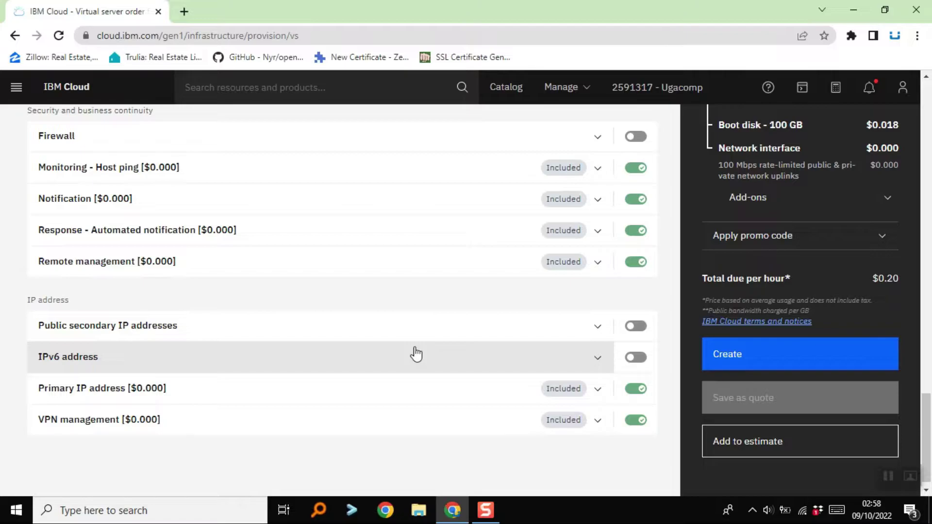
{"action": "scroll", "coordinate": [416, 354], "scroll_direction": "down", "scroll_amount": 1}
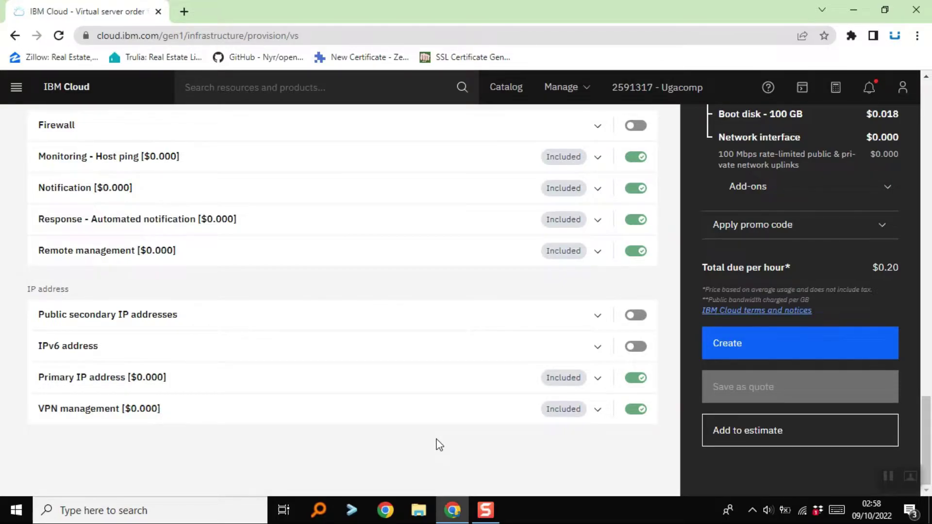
- Recheck the order's server type, hostname, domain, quantity, billing method, location and profile settings
{"action": "scroll", "coordinate": [440, 445], "scroll_direction": "up", "scroll_amount": 5}
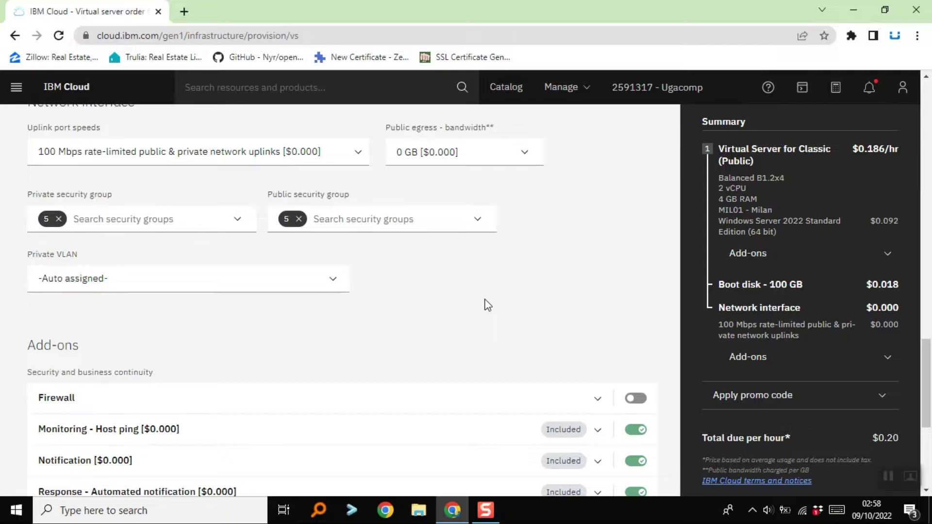
{"action": "scroll", "coordinate": [481, 305], "scroll_direction": "up", "scroll_amount": 8}
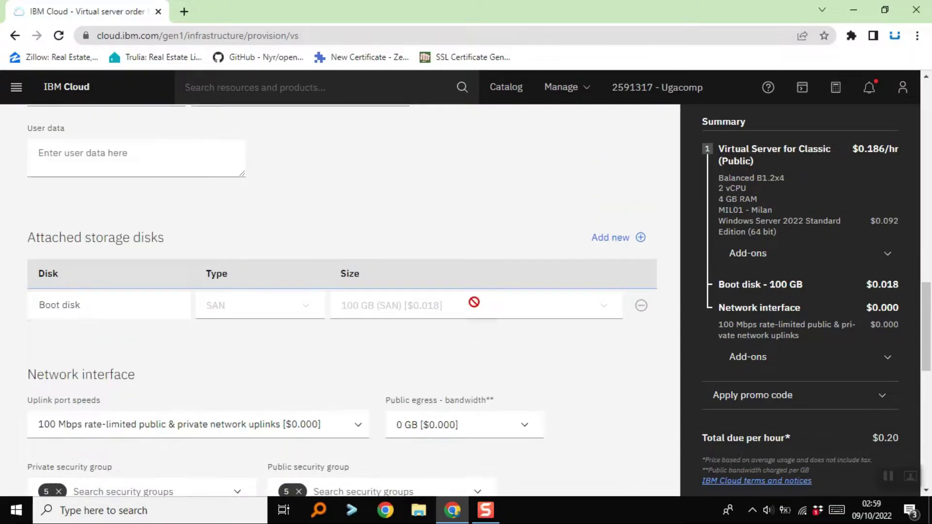
{"action": "scroll", "coordinate": [474, 302], "scroll_direction": "up", "scroll_amount": 9}
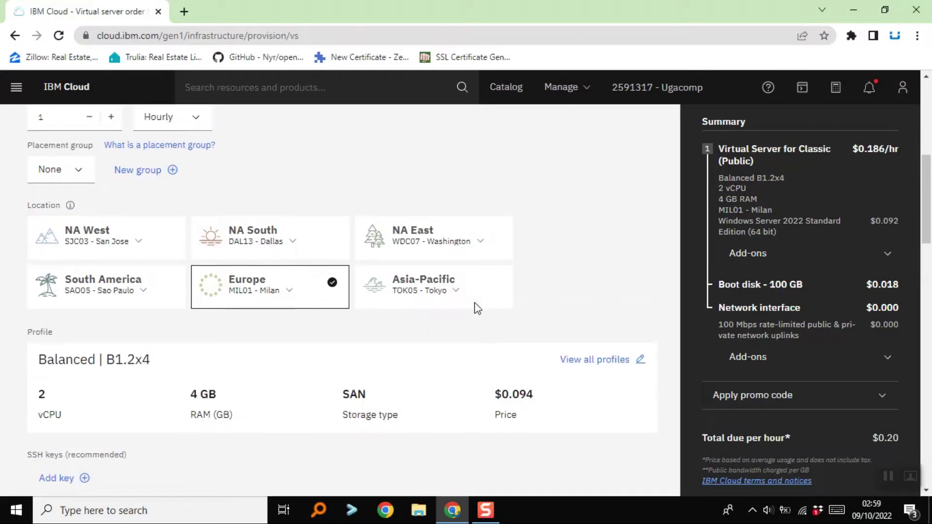
{"action": "scroll", "coordinate": [474, 308], "scroll_direction": "up", "scroll_amount": 7}
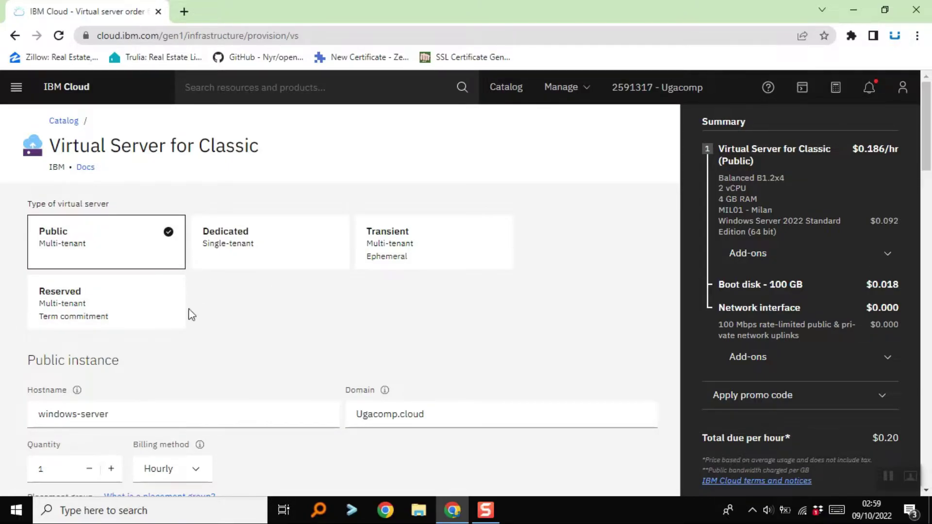
{"action": "scroll", "coordinate": [218, 319], "scroll_direction": "down", "scroll_amount": 1}
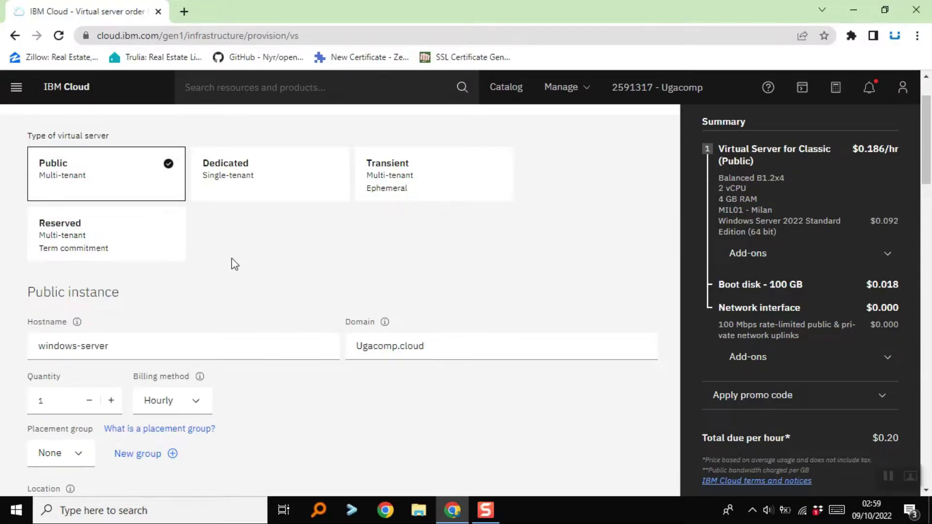
{"action": "scroll", "coordinate": [233, 262], "scroll_direction": "down", "scroll_amount": 1}
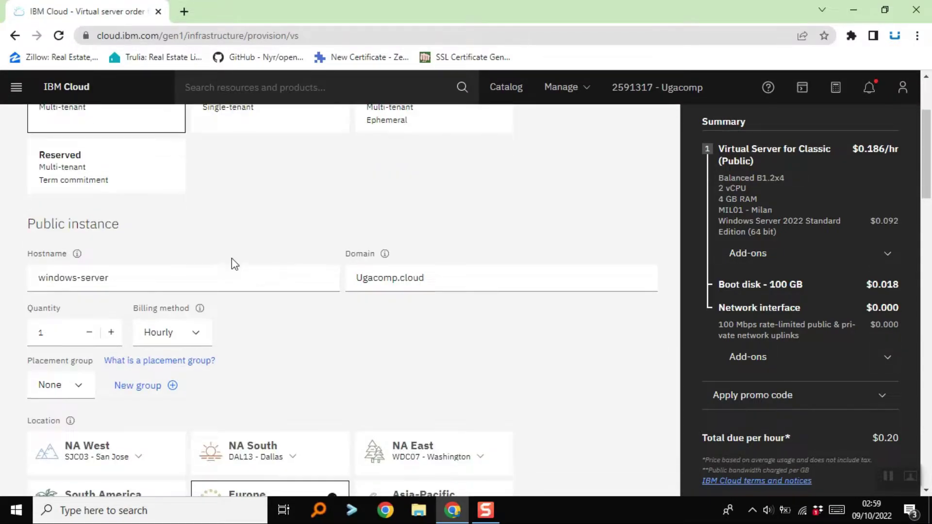
{"action": "left_click", "coordinate": [159, 278]}
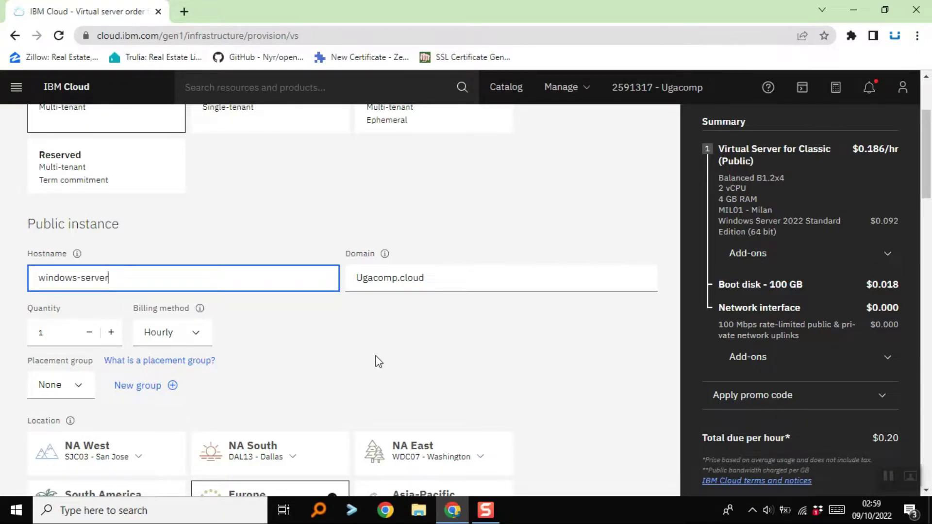
{"action": "scroll", "coordinate": [339, 355], "scroll_direction": "down", "scroll_amount": 3}
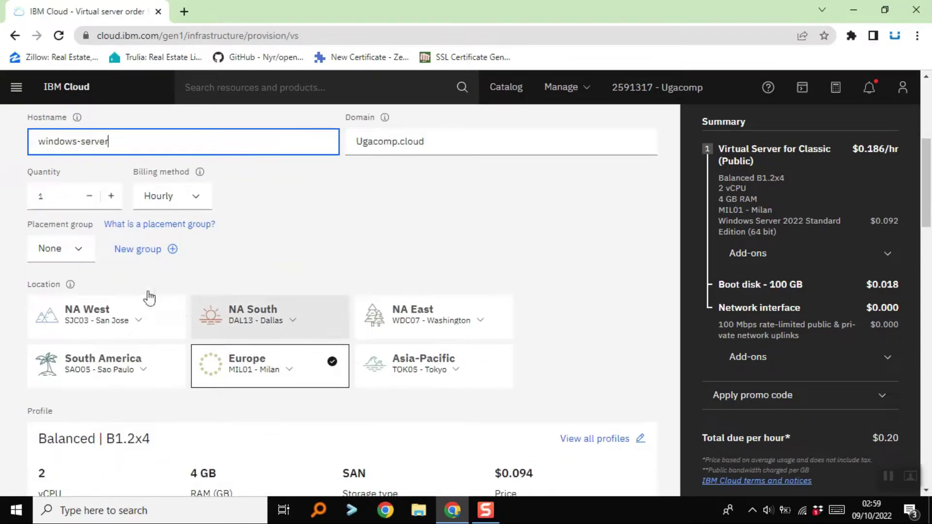
{"action": "left_click", "coordinate": [53, 198]}
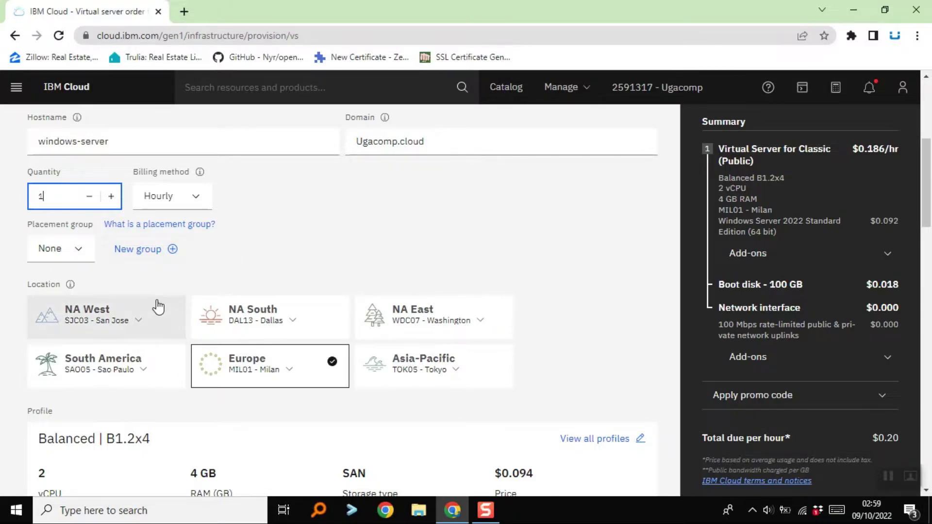
{"action": "scroll", "coordinate": [168, 307], "scroll_direction": "down", "scroll_amount": 1}
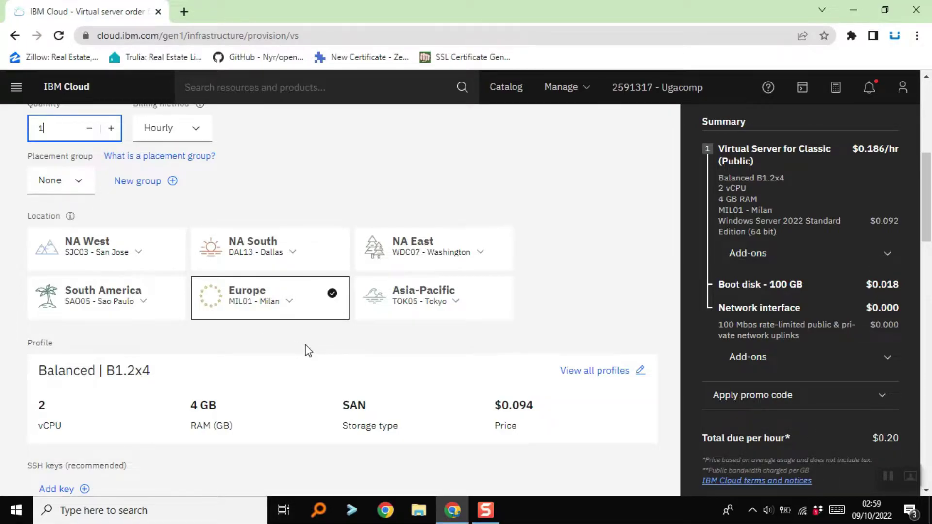
{"action": "scroll", "coordinate": [307, 349], "scroll_direction": "down", "scroll_amount": 3}
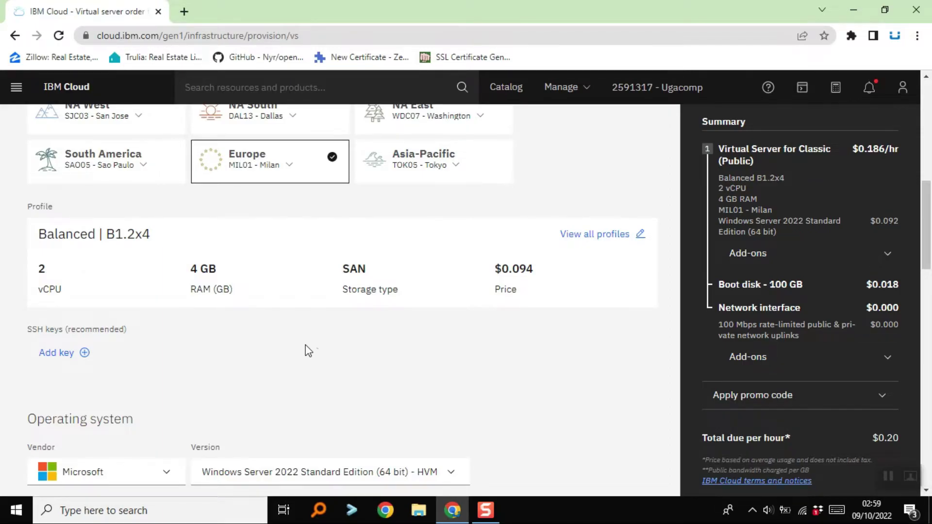
{"action": "scroll", "coordinate": [339, 354], "scroll_direction": "up", "scroll_amount": 3}
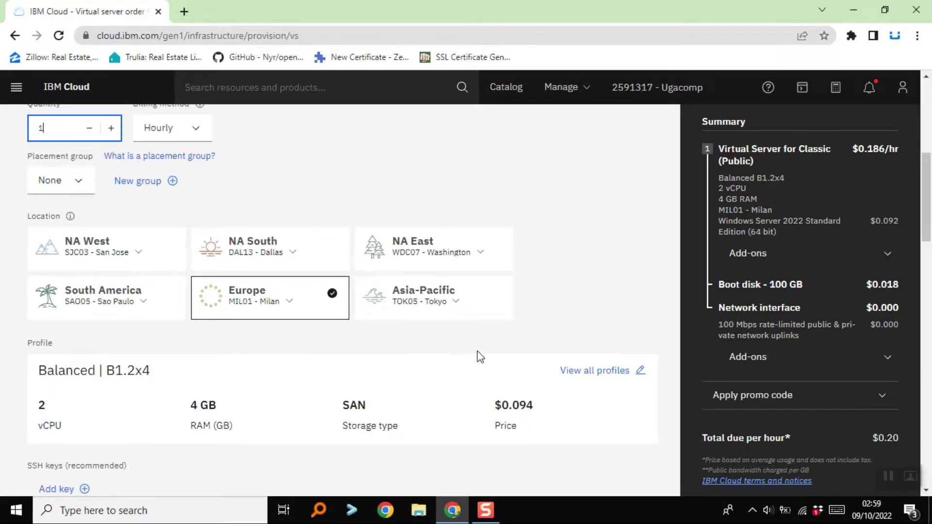
- Open the full list of server profiles for the order and look through the available families, sizes and prices
{"action": "scroll", "coordinate": [478, 359], "scroll_direction": "down", "scroll_amount": 1}
{"action": "scroll", "coordinate": [426, 410], "scroll_direction": "down", "scroll_amount": 1}
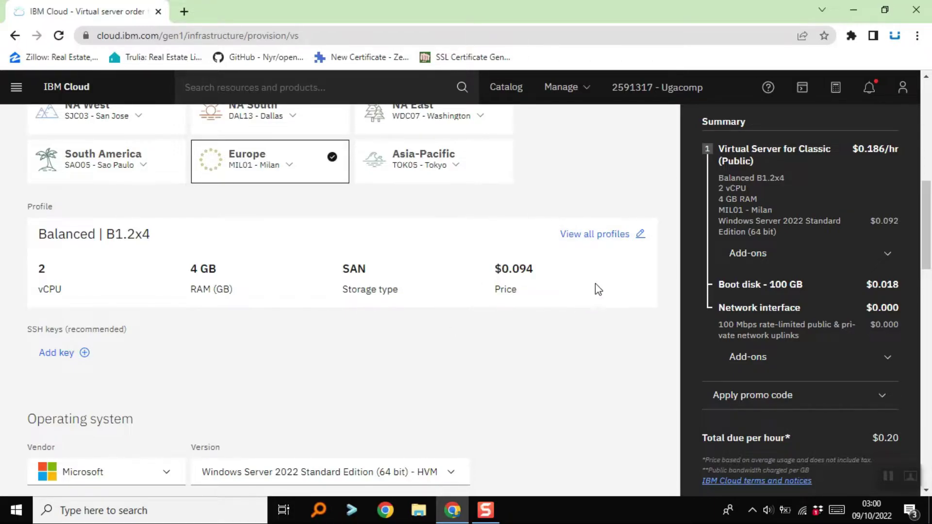
{"action": "left_click", "coordinate": [587, 247]}
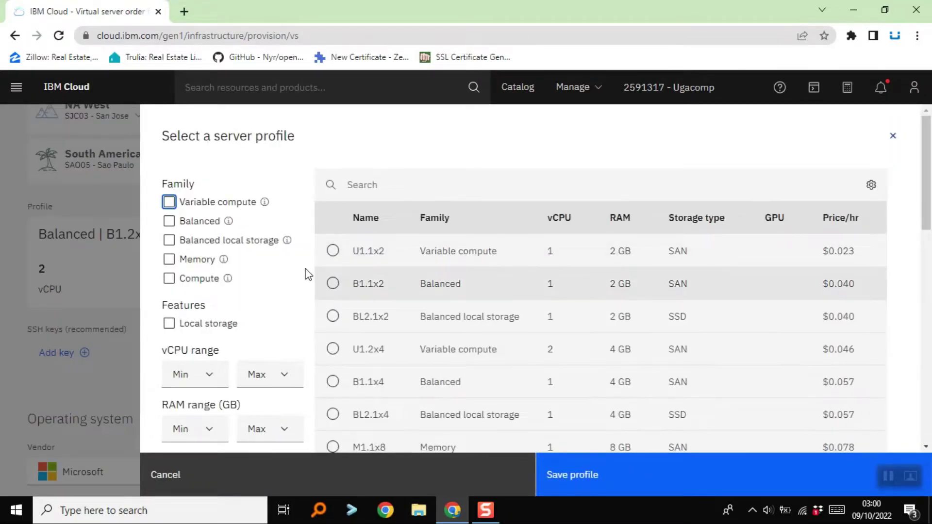
{"action": "scroll", "coordinate": [442, 281], "scroll_direction": "down", "scroll_amount": 1}
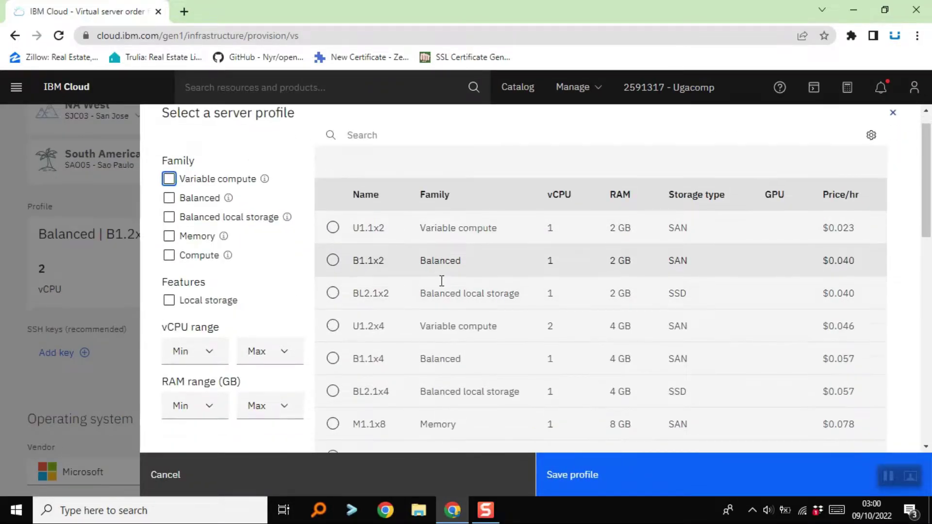
{"action": "scroll", "coordinate": [442, 281], "scroll_direction": "down", "scroll_amount": 5}
{"action": "scroll", "coordinate": [442, 281], "scroll_direction": "up", "scroll_amount": 6}
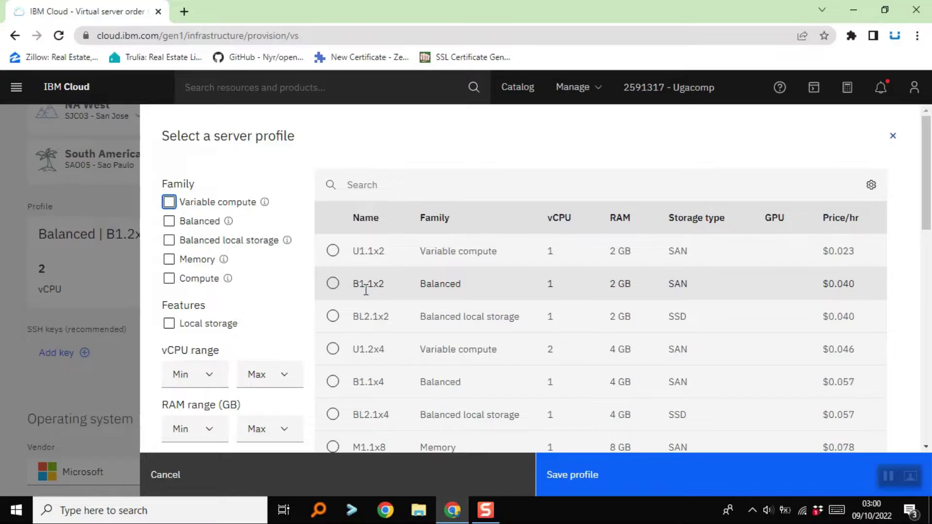
- Filter the server profiles to the Compute and Memory families, compare their specifications and prices, and leave the profile selection without saving
{"action": "left_click", "coordinate": [181, 283]}
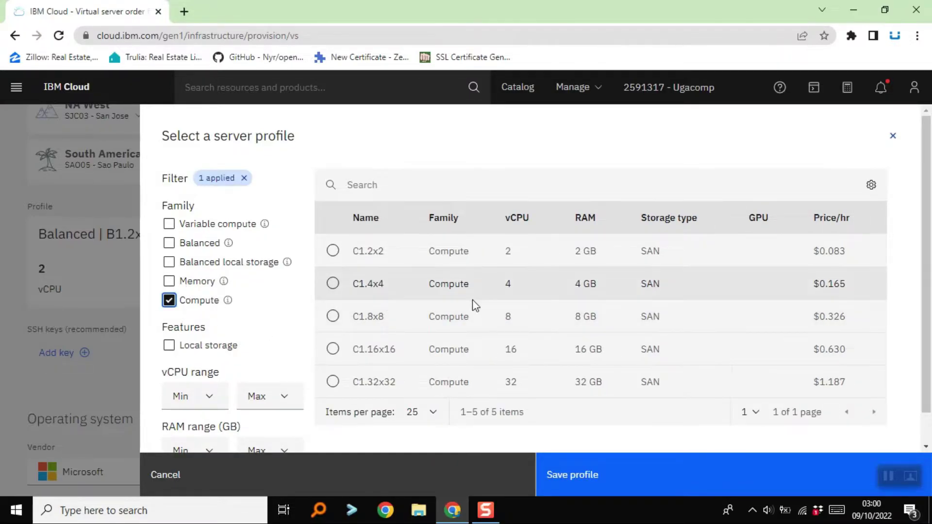
{"action": "scroll", "coordinate": [470, 293], "scroll_direction": "down", "scroll_amount": 1}
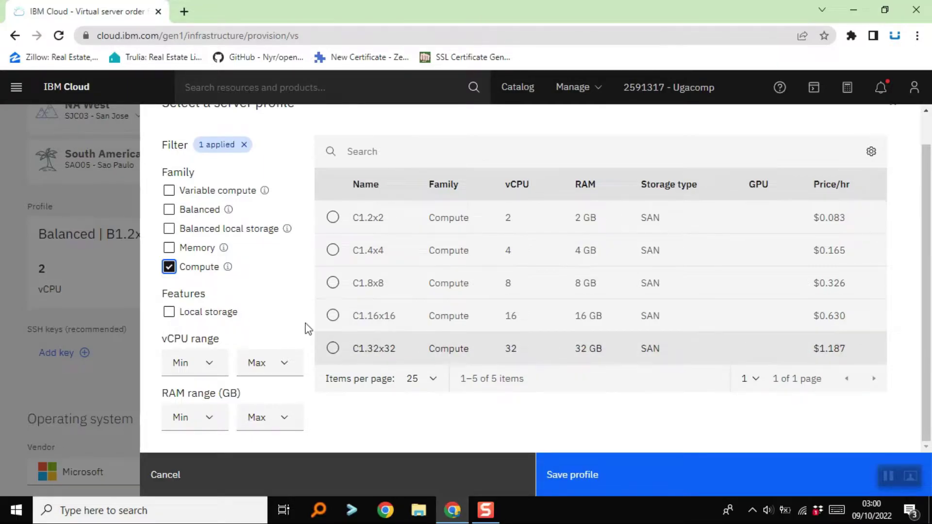
{"action": "left_click", "coordinate": [203, 251]}
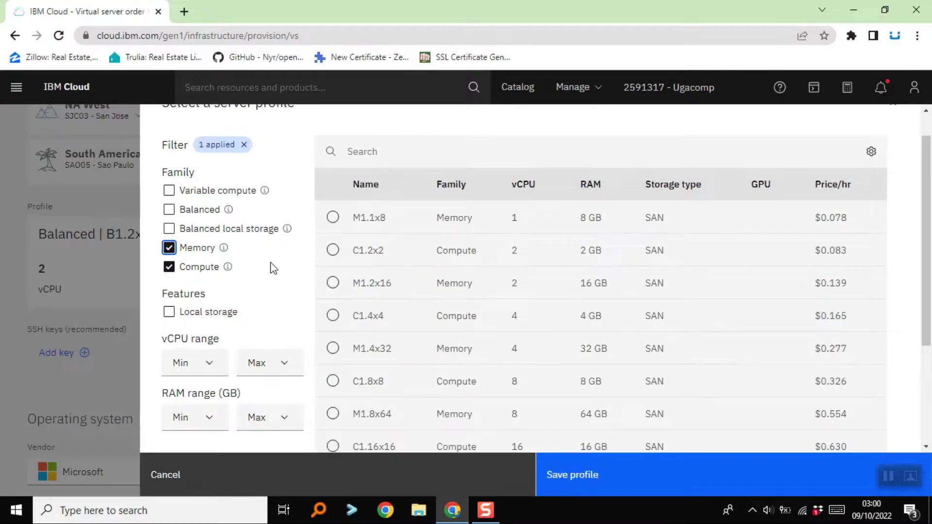
{"action": "scroll", "coordinate": [427, 223], "scroll_direction": "down", "scroll_amount": 1}
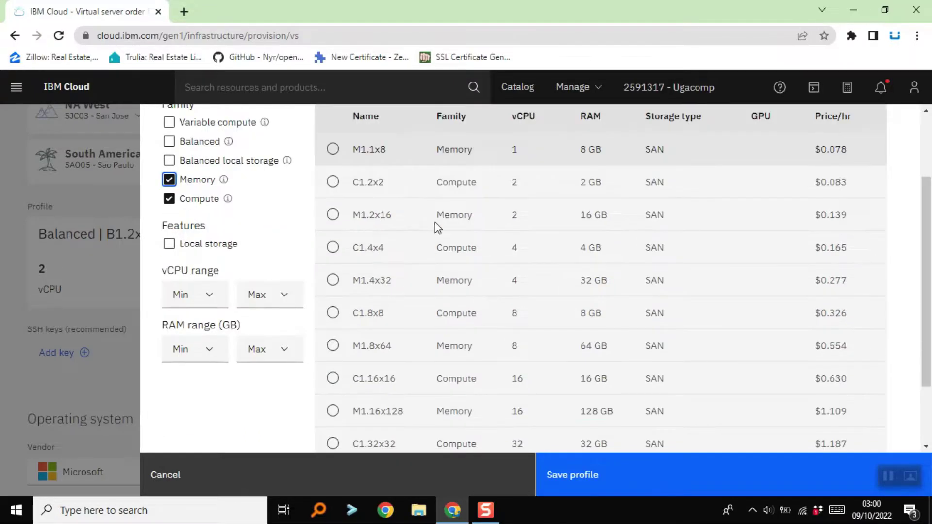
{"action": "scroll", "coordinate": [537, 328], "scroll_direction": "down", "scroll_amount": 2}
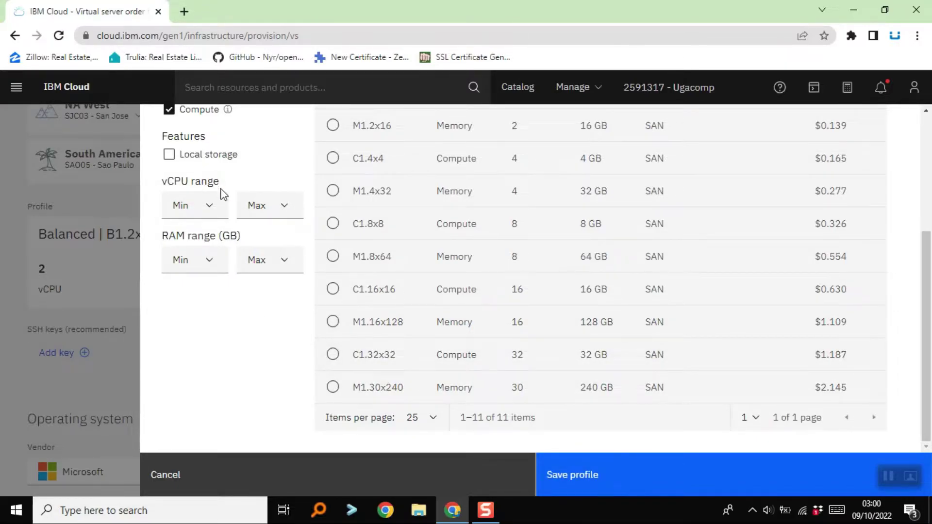
{"action": "scroll", "coordinate": [233, 191], "scroll_direction": "up", "scroll_amount": 3}
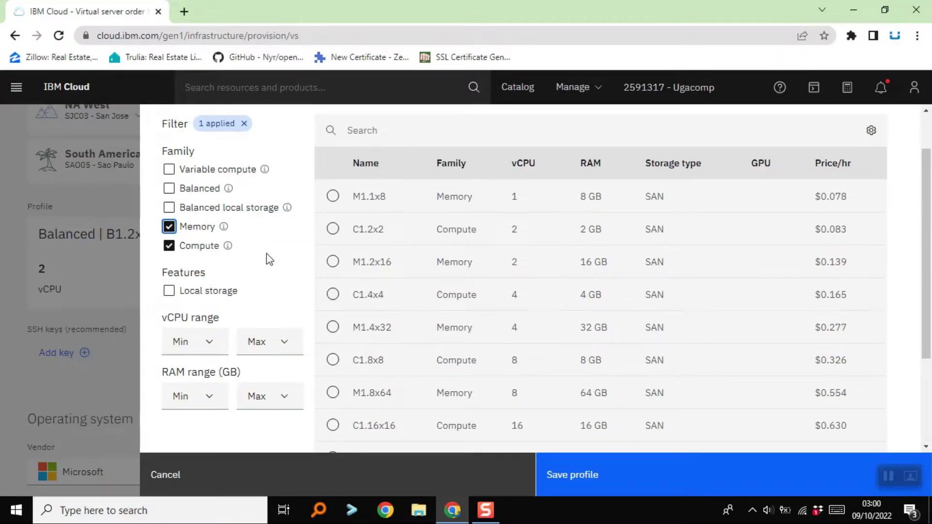
{"action": "scroll", "coordinate": [269, 259], "scroll_direction": "up", "scroll_amount": 1}
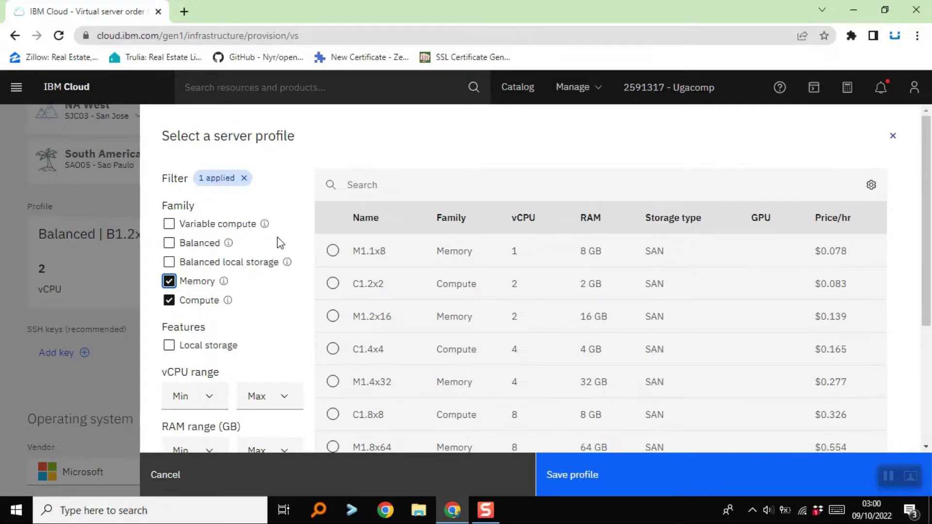
{"action": "left_click", "coordinate": [340, 470]}
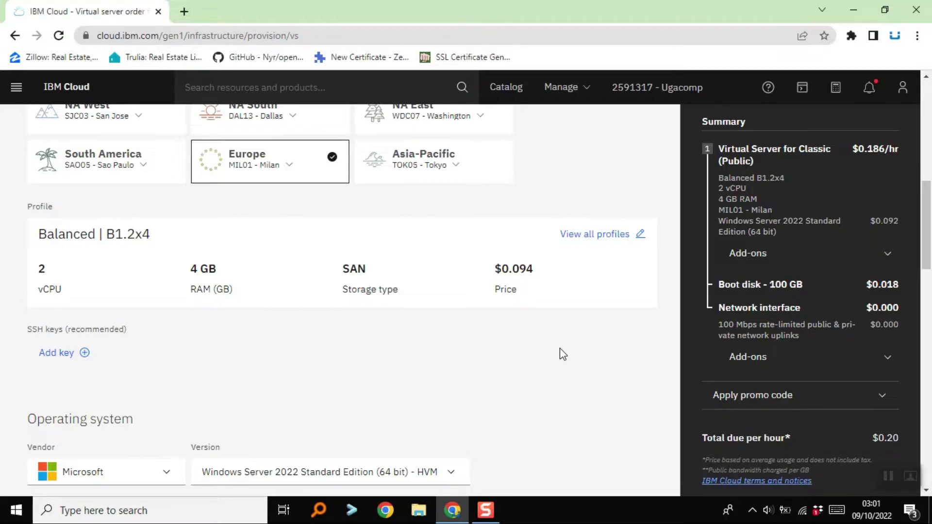
- Check the uplink port speed options and the available operating system vendors without changing either selection
{"action": "scroll", "coordinate": [554, 350], "scroll_direction": "down", "scroll_amount": 5}
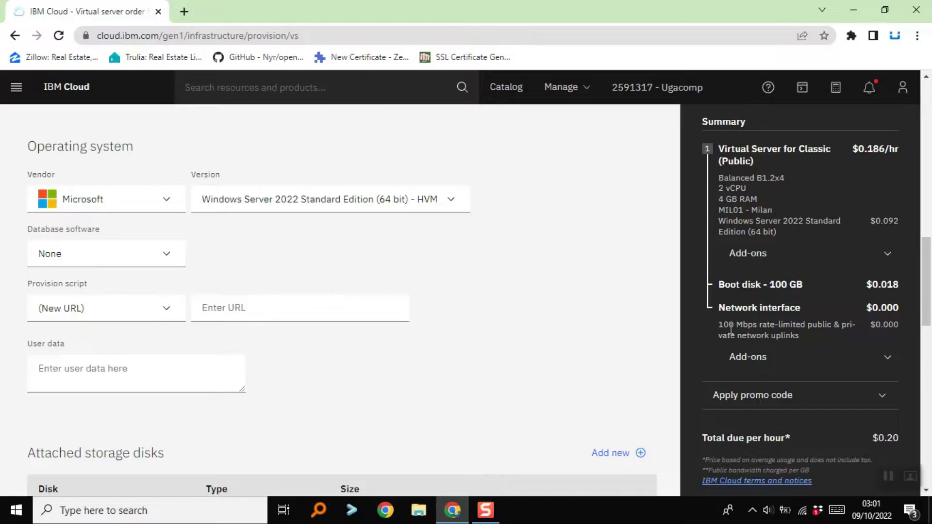
{"action": "scroll", "coordinate": [661, 339], "scroll_direction": "down", "scroll_amount": 6}
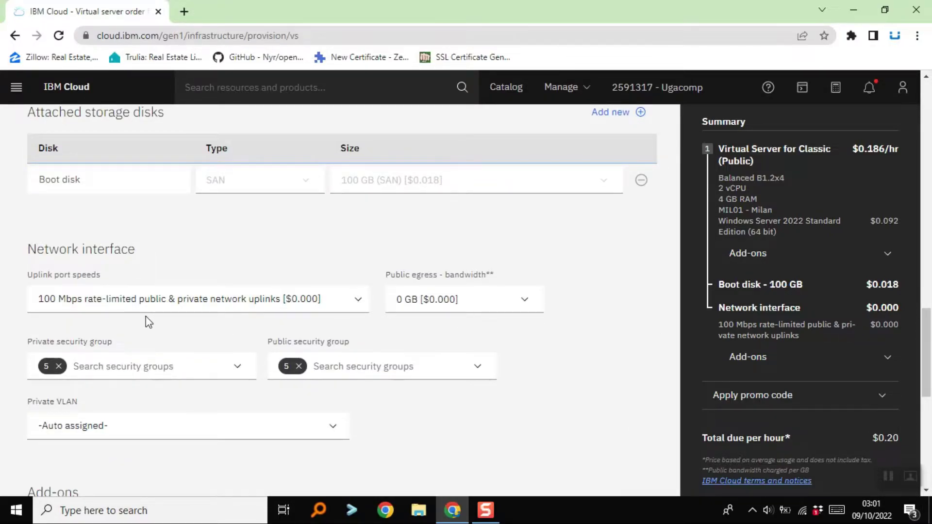
{"action": "left_click", "coordinate": [216, 313]}
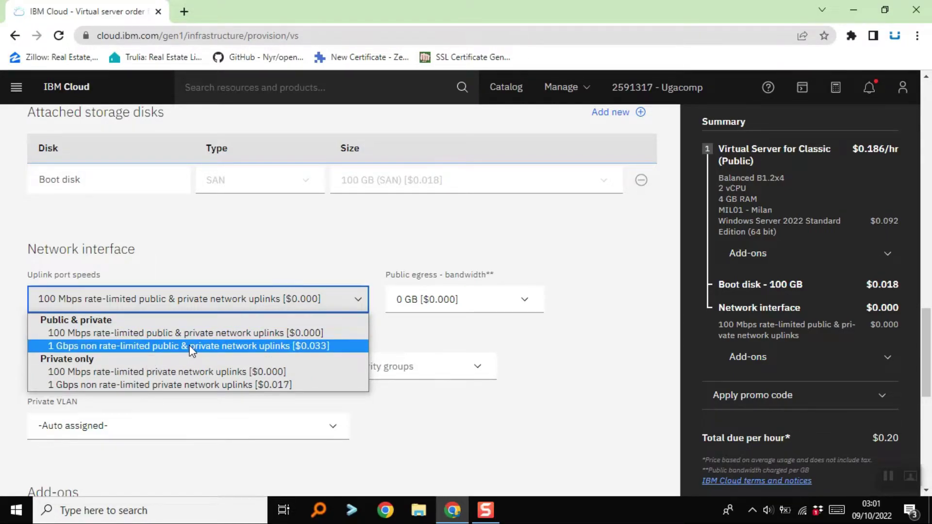
{"action": "left_click", "coordinate": [213, 250]}
{"action": "scroll", "coordinate": [214, 243], "scroll_direction": "up", "scroll_amount": 5}
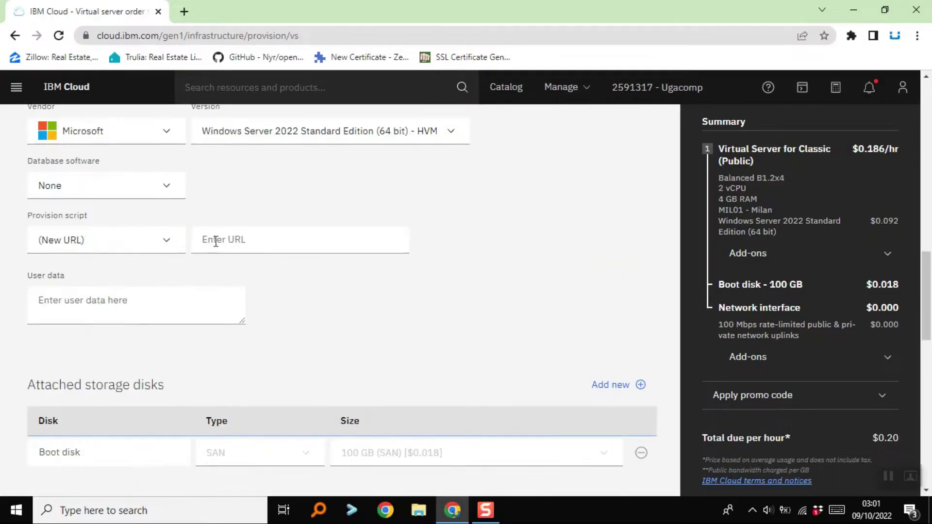
{"action": "scroll", "coordinate": [216, 241], "scroll_direction": "up", "scroll_amount": 3}
{"action": "left_click", "coordinate": [148, 277]}
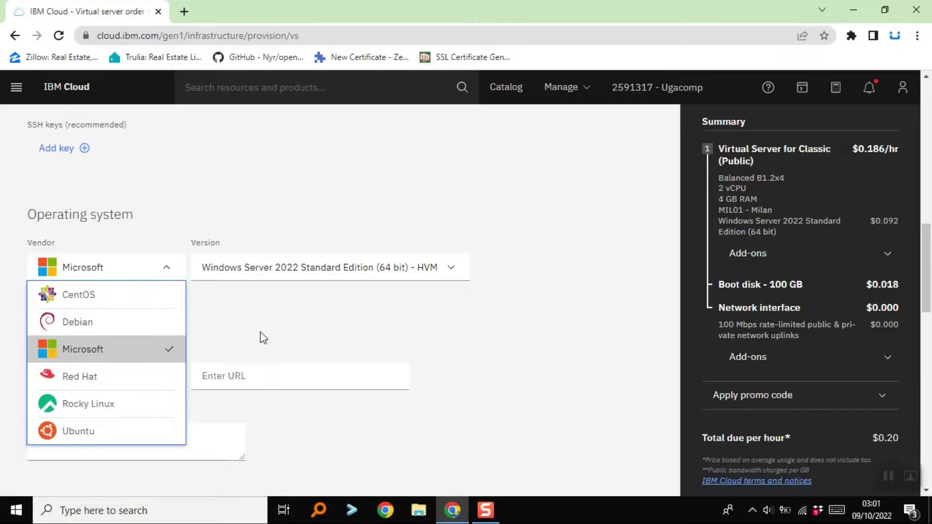
{"action": "left_click", "coordinate": [377, 324]}
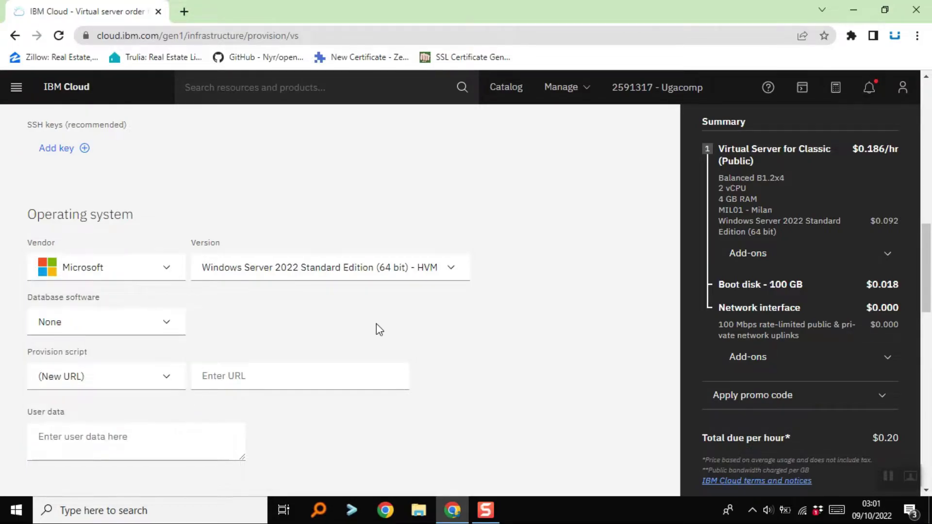
- Recheck the operating system and storage sections and the private and public security groups selected for the network interface
{"action": "scroll", "coordinate": [377, 324], "scroll_direction": "down", "scroll_amount": 4}
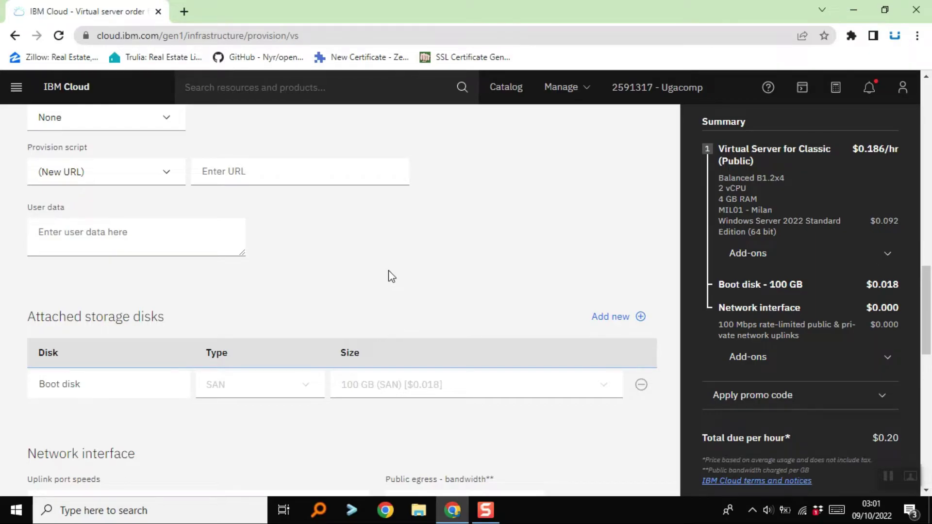
{"action": "scroll", "coordinate": [390, 274], "scroll_direction": "up", "scroll_amount": 3}
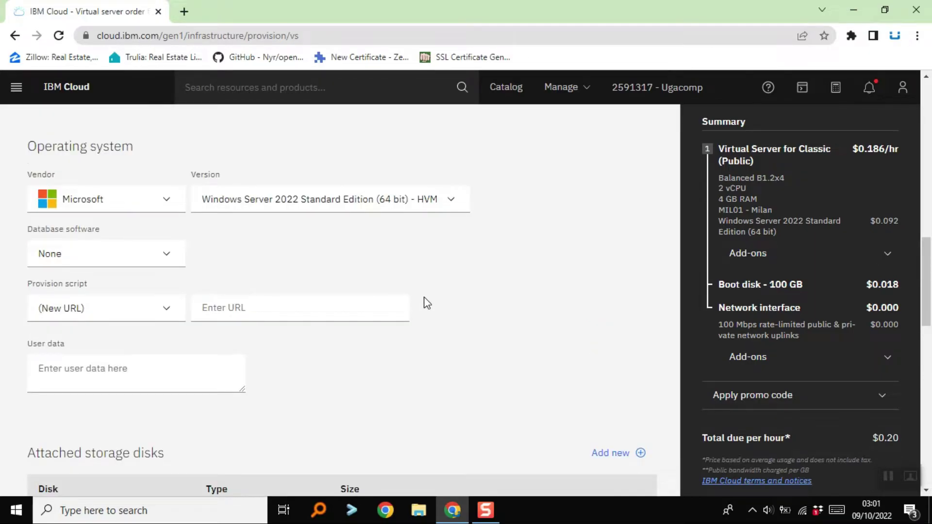
{"action": "scroll", "coordinate": [426, 302], "scroll_direction": "down", "scroll_amount": 4}
{"action": "scroll", "coordinate": [381, 316], "scroll_direction": "down", "scroll_amount": 5}
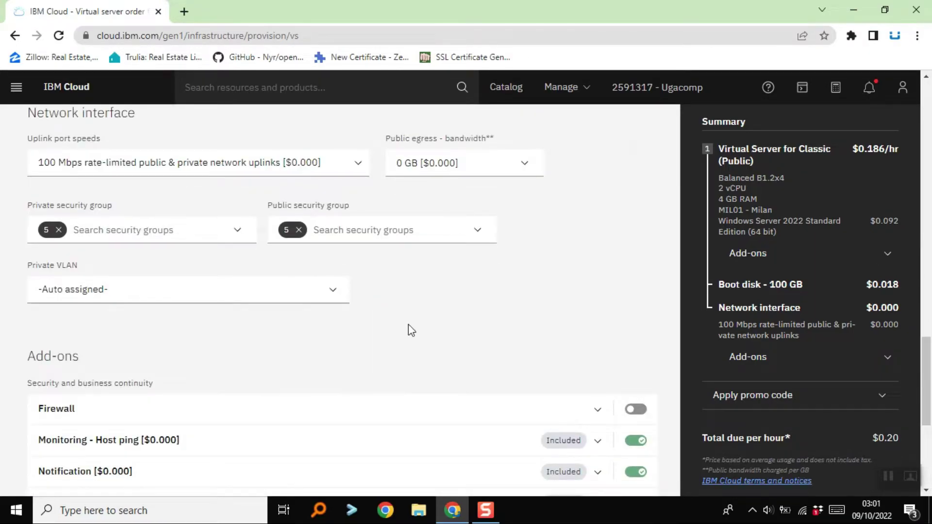
{"action": "left_click", "coordinate": [193, 236]}
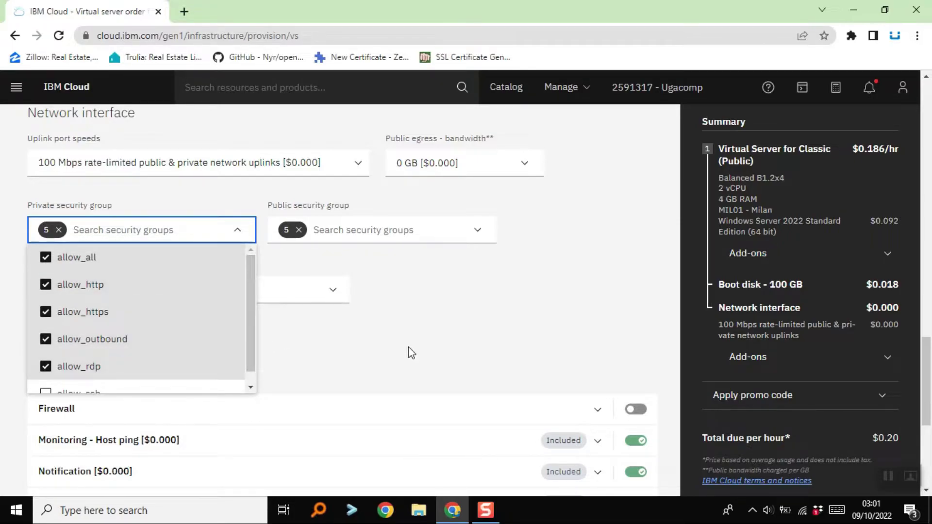
{"action": "left_click", "coordinate": [413, 233]}
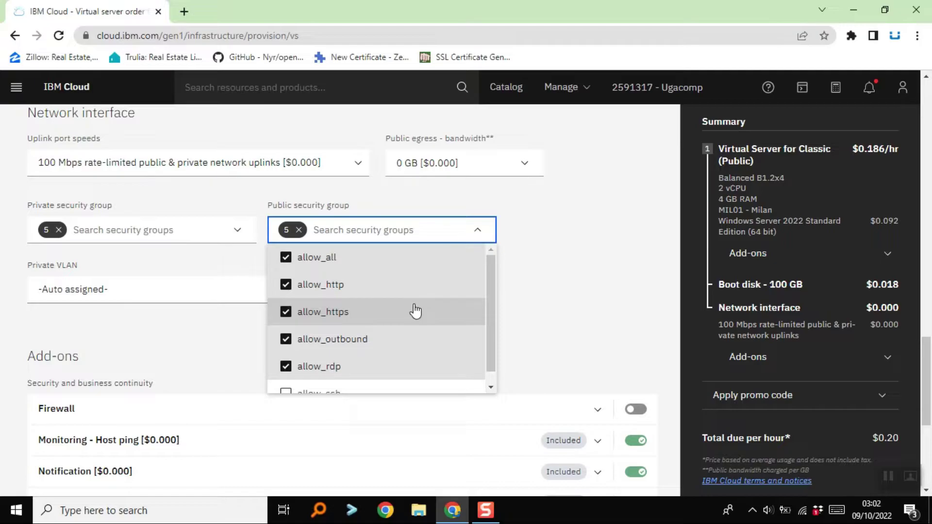
{"action": "scroll", "coordinate": [478, 337], "scroll_direction": "down", "scroll_amount": 1}
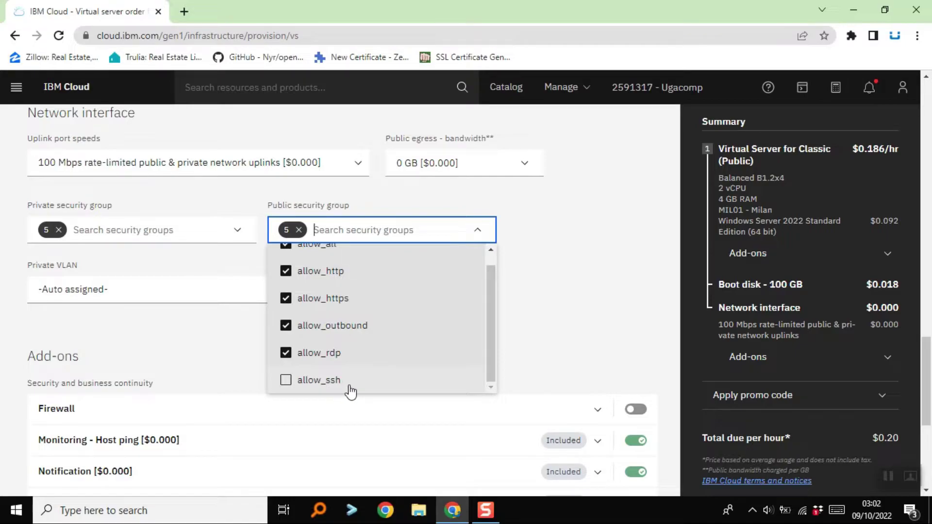
{"action": "left_click", "coordinate": [540, 345]}
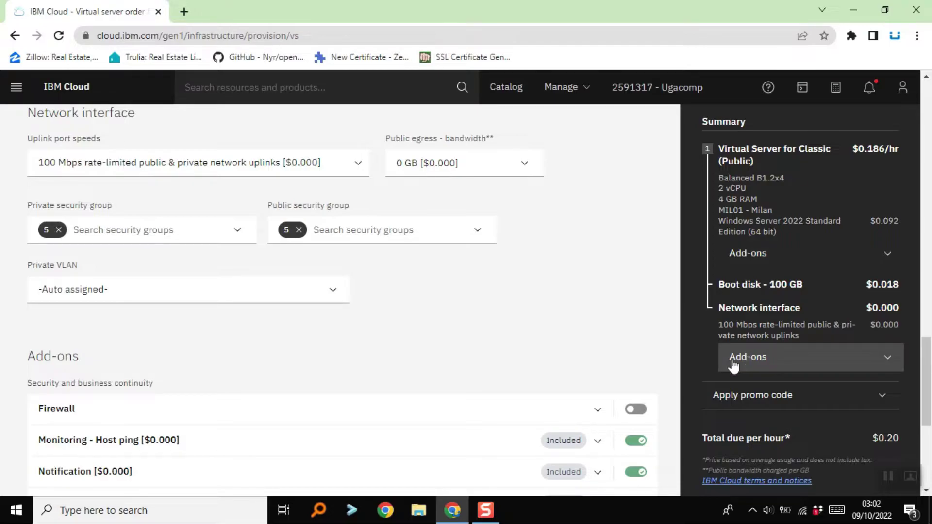
- Submit the order to create the Windows Server 2022 virtual server
{"action": "scroll", "coordinate": [733, 360], "scroll_direction": "down", "scroll_amount": 4}
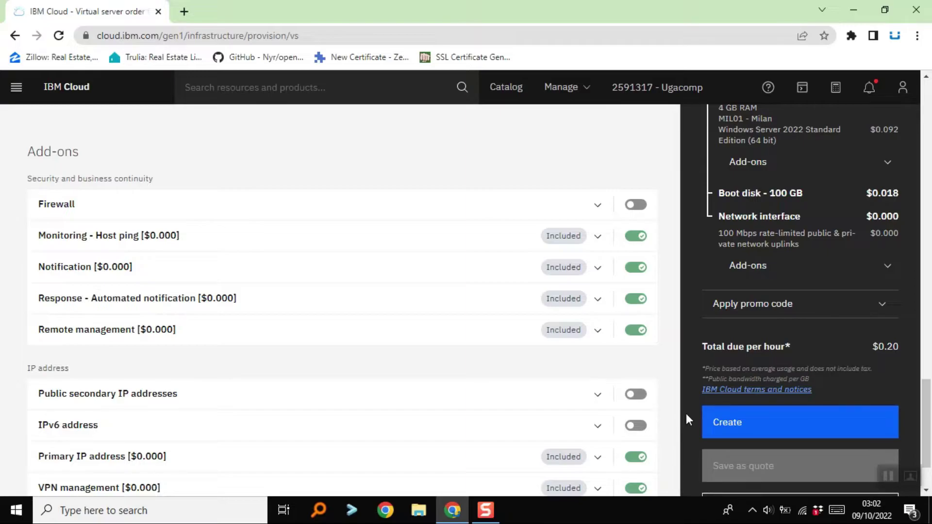
{"action": "left_click", "coordinate": [734, 430]}
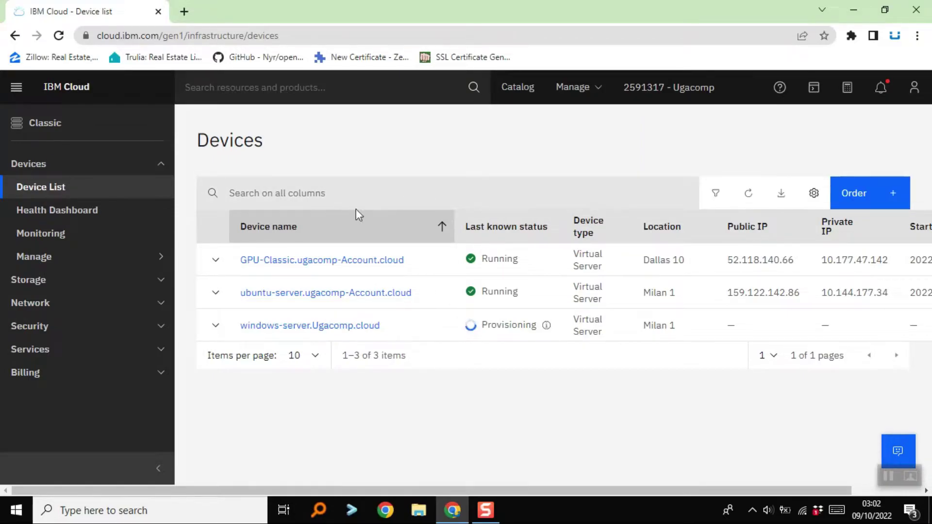
- Open the details of windows-server.Ugacomp.cloud from the device list and reload the page several times to follow its provisioning
{"action": "mouse_move", "coordinate": [146, 264]}
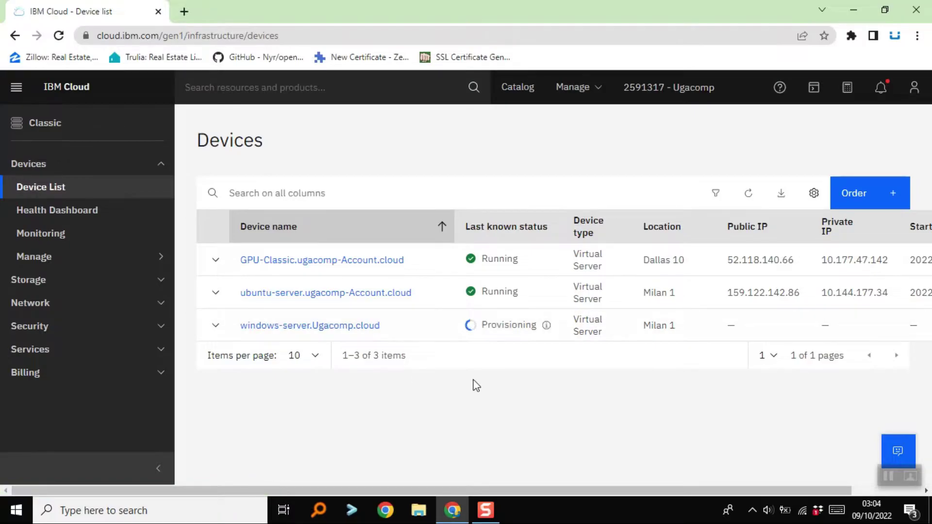
{"action": "left_click", "coordinate": [328, 332]}
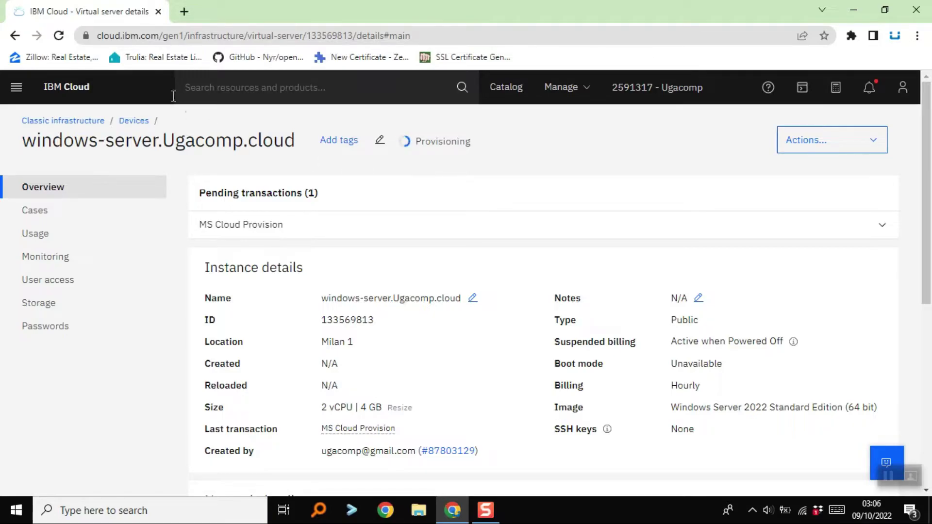
{"action": "left_click", "coordinate": [58, 37]}
{"action": "left_click", "coordinate": [58, 35]}
{"action": "left_click", "coordinate": [59, 35]}
{"action": "left_click", "coordinate": [59, 35]}
- Examine the server's instance details and network details, including its public and private IP addresses
{"action": "scroll", "coordinate": [440, 247], "scroll_direction": "down", "scroll_amount": 3}
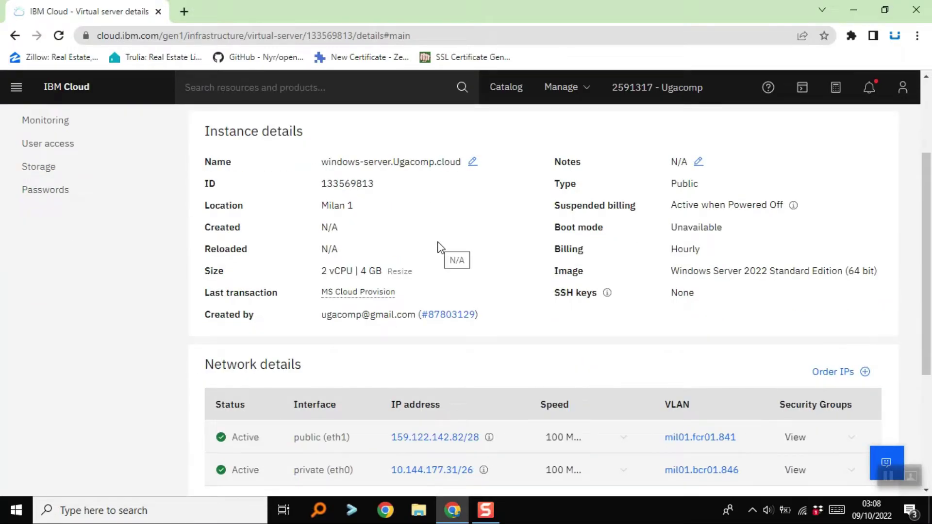
{"action": "scroll", "coordinate": [441, 247], "scroll_direction": "down", "scroll_amount": 3}
{"action": "scroll", "coordinate": [440, 248], "scroll_direction": "up", "scroll_amount": 5}
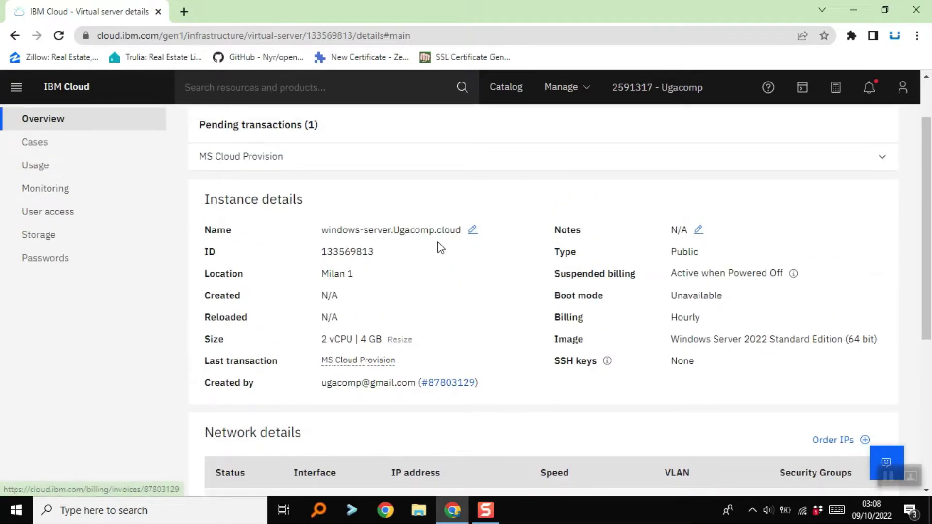
{"action": "scroll", "coordinate": [440, 247], "scroll_direction": "down", "scroll_amount": 3}
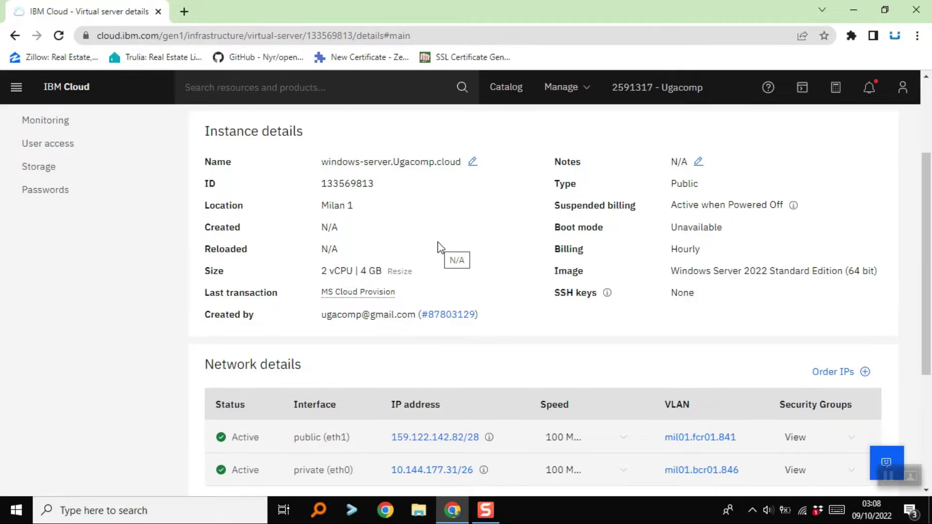
{"action": "scroll", "coordinate": [440, 247], "scroll_direction": "down", "scroll_amount": 3}
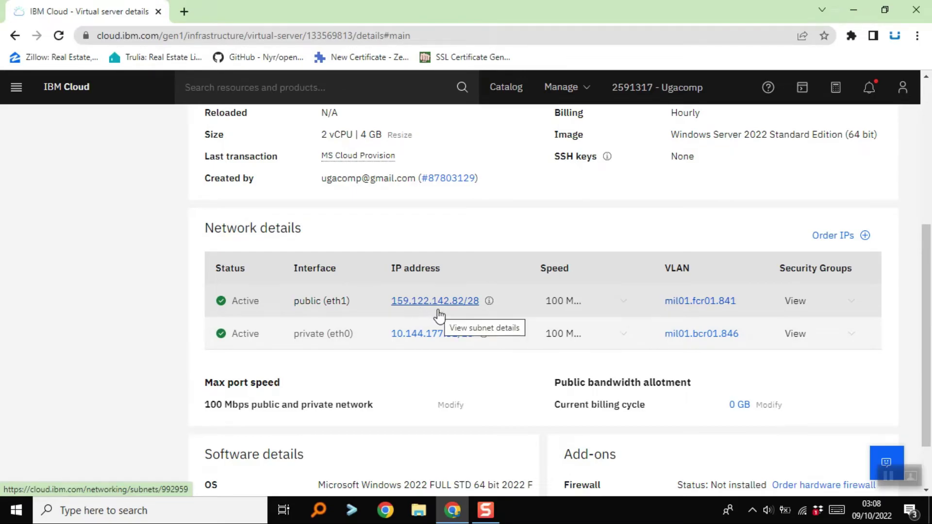
{"action": "scroll", "coordinate": [440, 317], "scroll_direction": "up", "scroll_amount": 2}
{"action": "scroll", "coordinate": [440, 316], "scroll_direction": "up", "scroll_amount": 4}
{"action": "scroll", "coordinate": [442, 316], "scroll_direction": "down", "scroll_amount": 5}
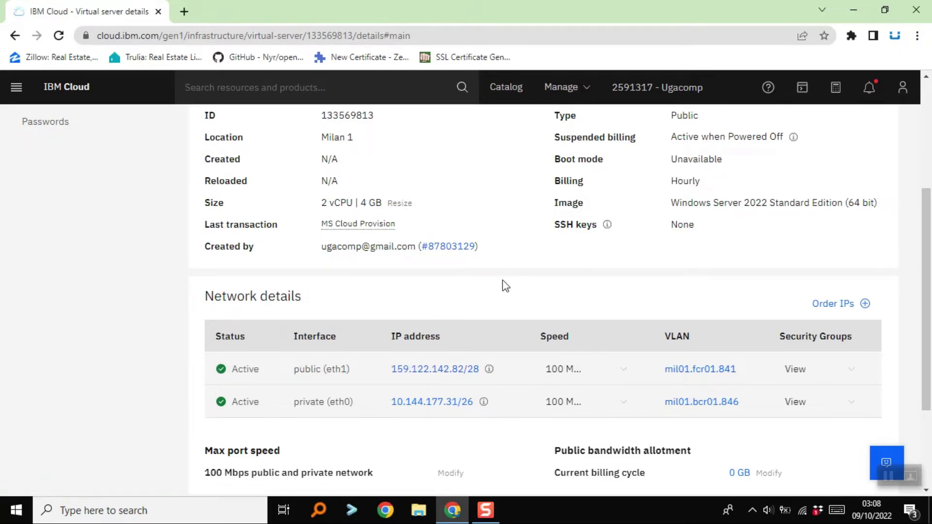
{"action": "scroll", "coordinate": [503, 281], "scroll_direction": "up", "scroll_amount": 4}
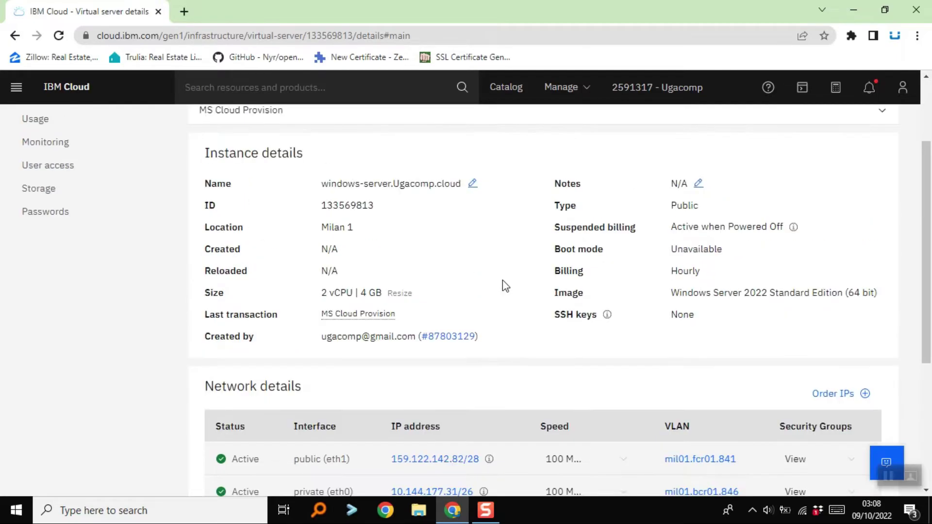
- Look over the overview page of windows-server.Ugacomp.cloud, from the pending transaction down to the network and software details
{"action": "scroll", "coordinate": [502, 282], "scroll_direction": "down", "scroll_amount": 5}
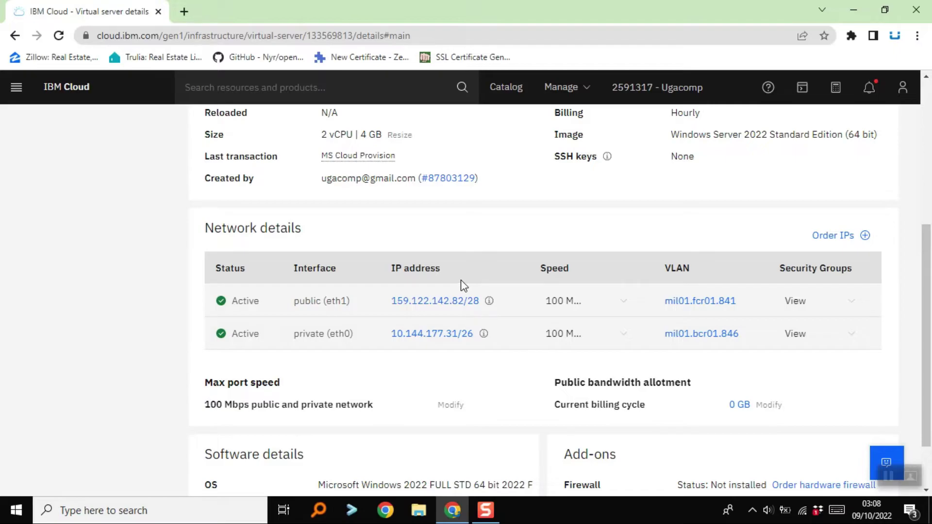
{"action": "scroll", "coordinate": [521, 286], "scroll_direction": "up", "scroll_amount": 5}
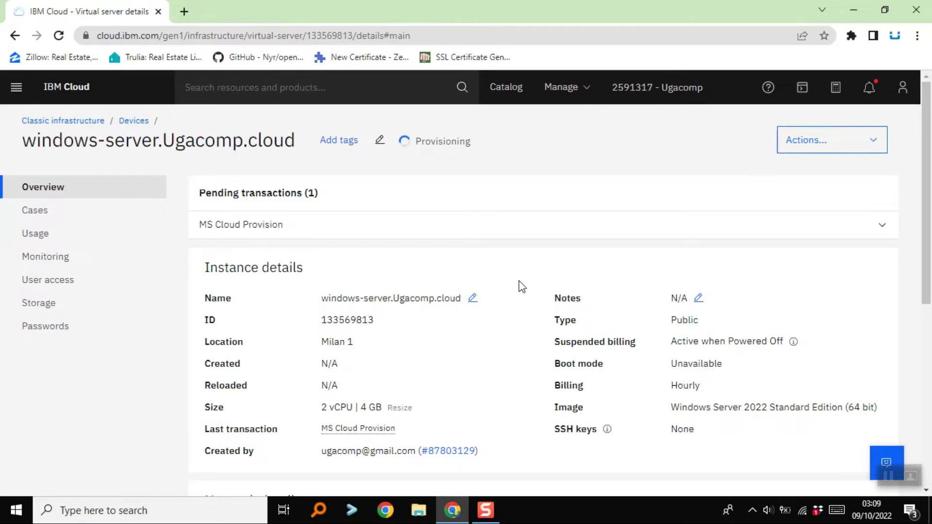
{"action": "scroll", "coordinate": [520, 287], "scroll_direction": "down", "scroll_amount": 5}
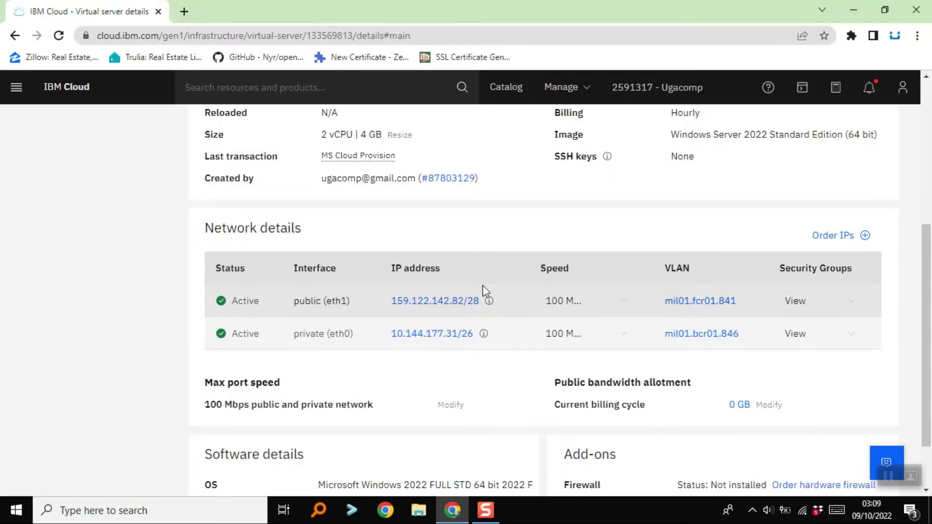
{"action": "scroll", "coordinate": [483, 287], "scroll_direction": "up", "scroll_amount": 5}
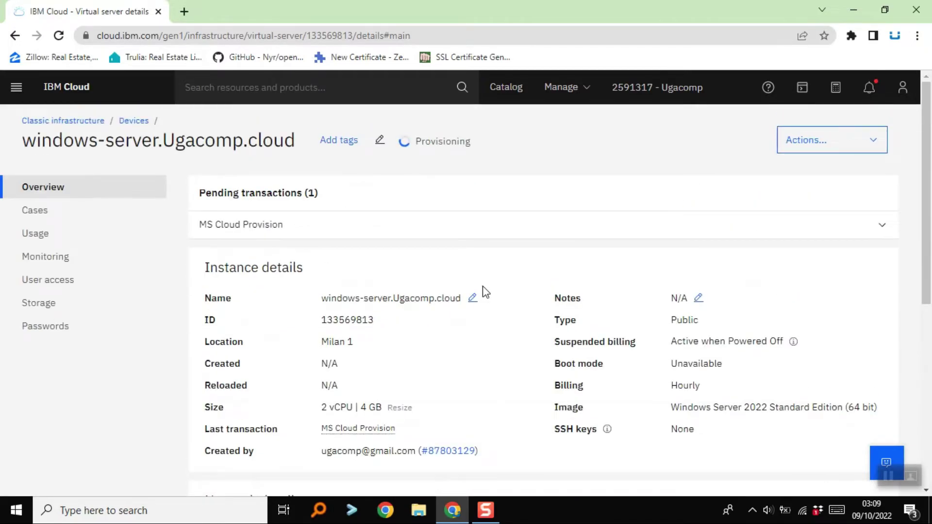
{"action": "scroll", "coordinate": [483, 290], "scroll_direction": "down", "scroll_amount": 7}
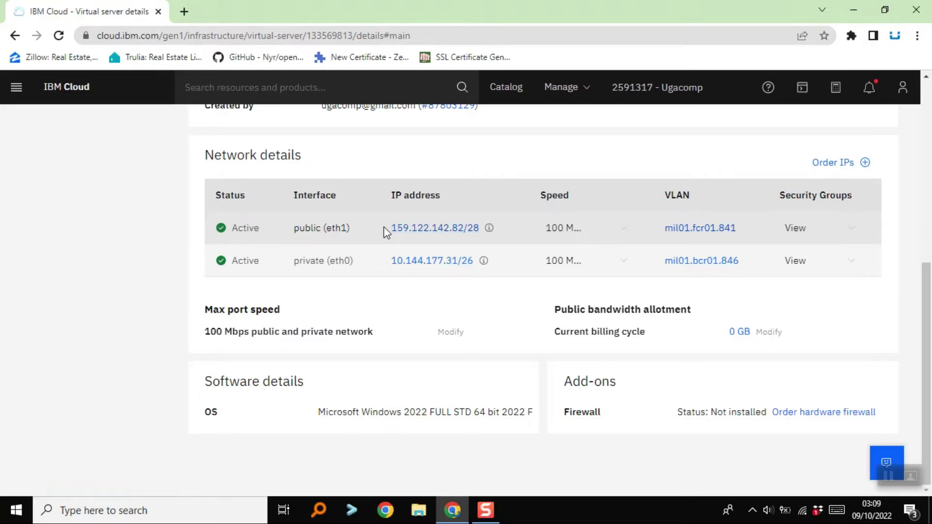
- Open the public interface's subnet, check which IP address is assigned to windows-server.Ugacomp.cloud, and close the subnet page
{"action": "left_click", "coordinate": [424, 232]}
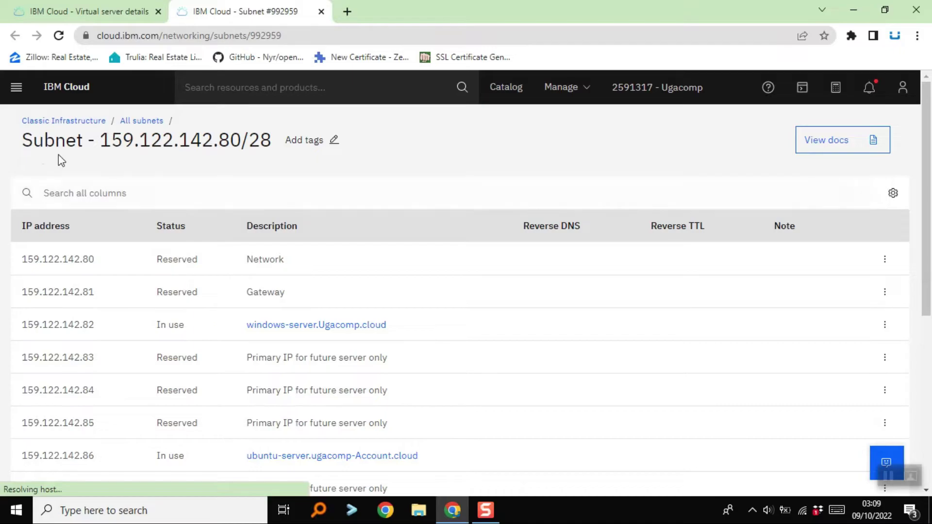
{"action": "left_click_drag", "start_coordinate": [10, 137], "coordinate": [158, 136]}
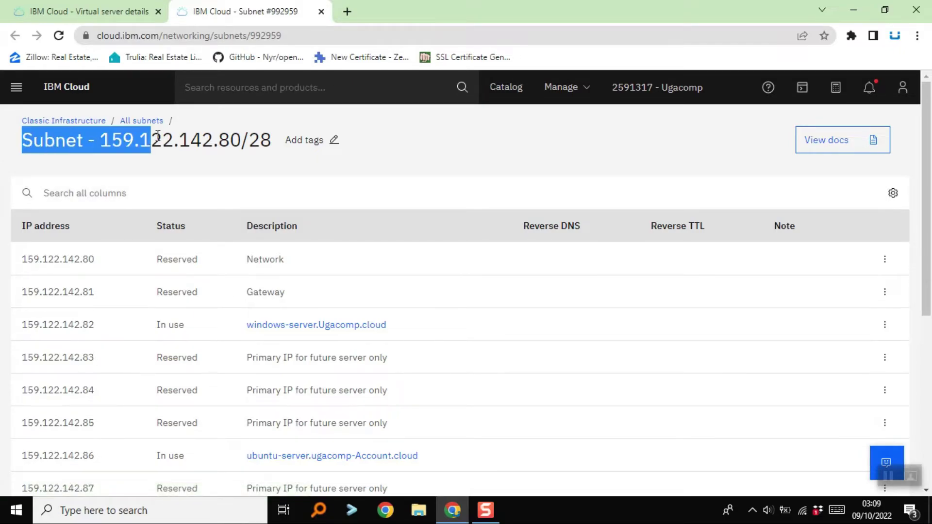
{"action": "left_click", "coordinate": [111, 14]}
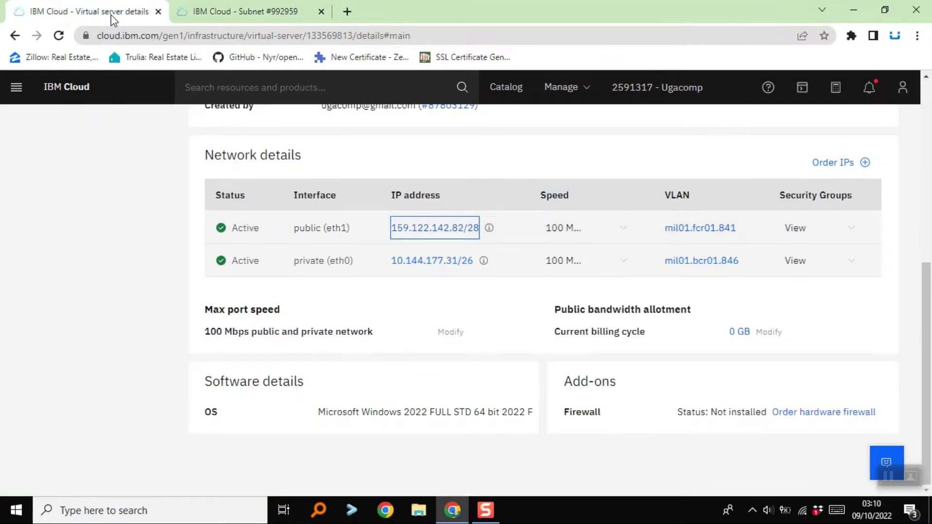
{"action": "scroll", "coordinate": [305, 214], "scroll_direction": "up", "scroll_amount": 7}
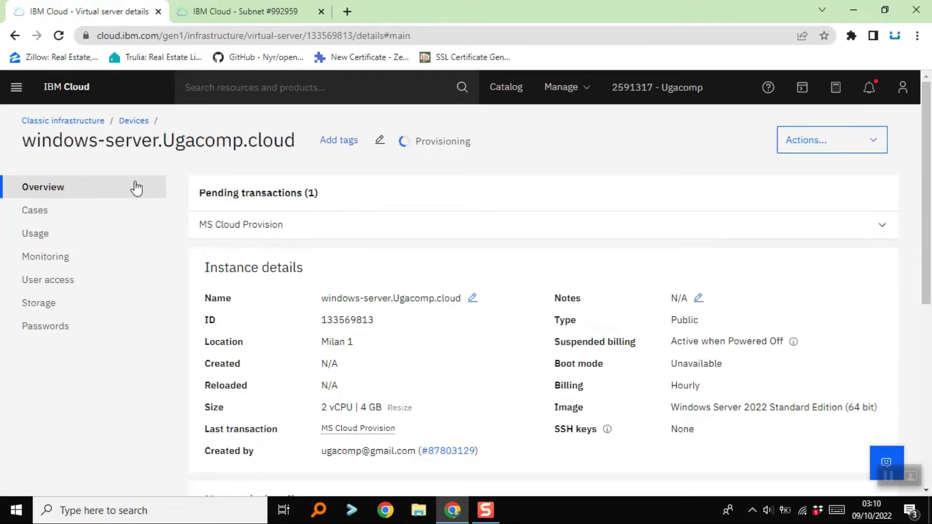
{"action": "left_click_drag", "start_coordinate": [25, 145], "coordinate": [169, 163]}
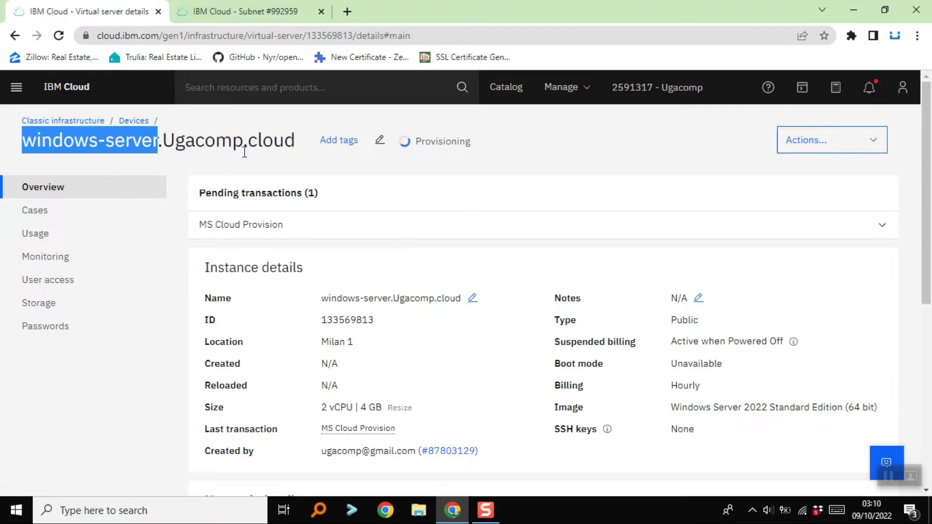
{"action": "left_click", "coordinate": [229, 7]}
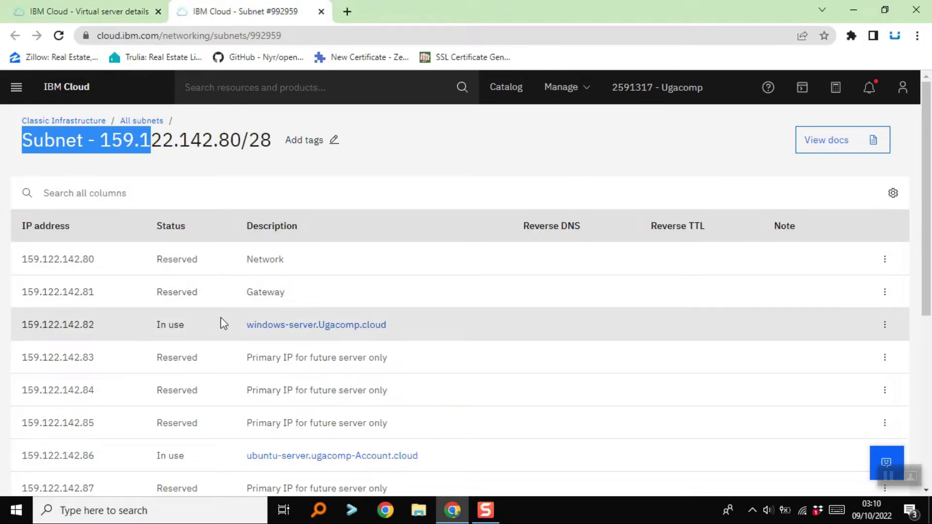
{"action": "scroll", "coordinate": [224, 324], "scroll_direction": "down", "scroll_amount": 1}
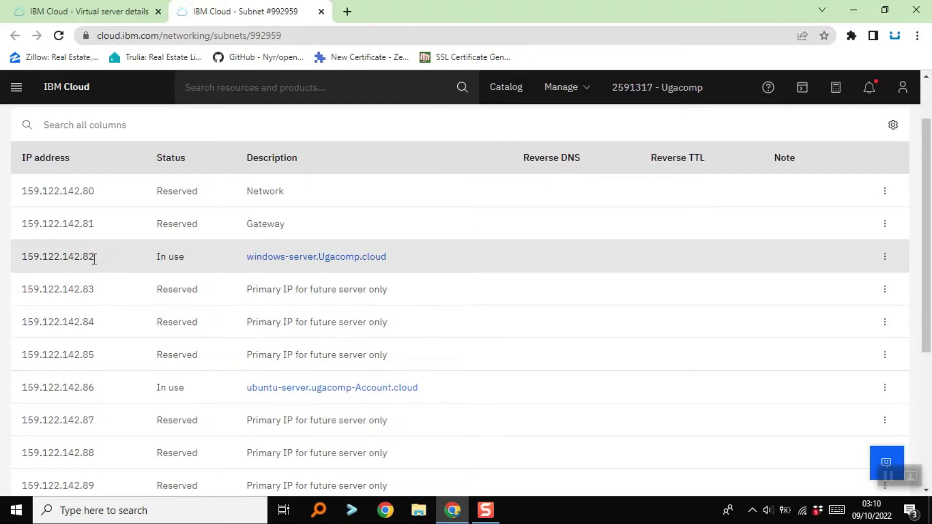
{"action": "left_click_drag", "start_coordinate": [98, 264], "coordinate": [25, 259]}
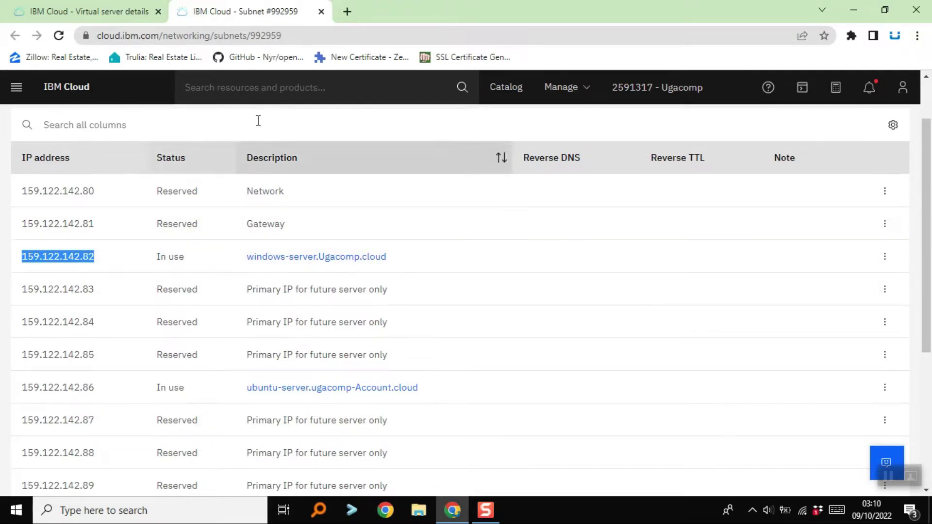
{"action": "left_click", "coordinate": [321, 11]}
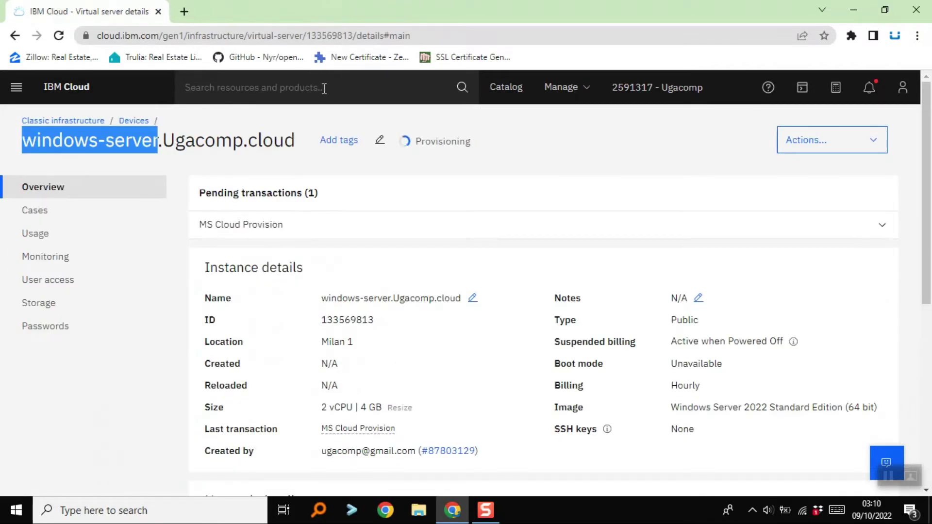
- Reopen the subnet of the public (eth1) interface and look through its full list of IP addresses
{"action": "scroll", "coordinate": [382, 269], "scroll_direction": "down", "scroll_amount": 5}
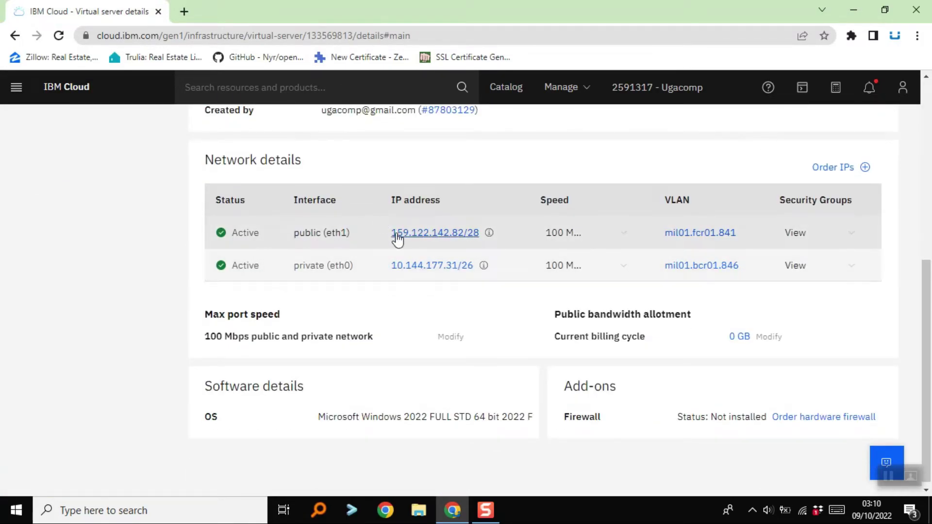
{"action": "scroll", "coordinate": [390, 231], "scroll_direction": "up", "scroll_amount": 5}
{"action": "scroll", "coordinate": [390, 231], "scroll_direction": "down", "scroll_amount": 5}
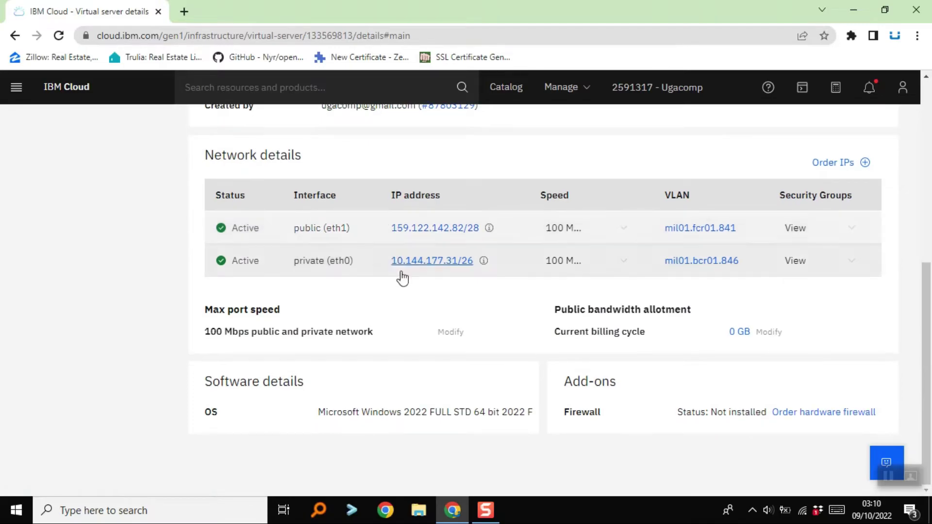
{"action": "left_click", "coordinate": [430, 235]}
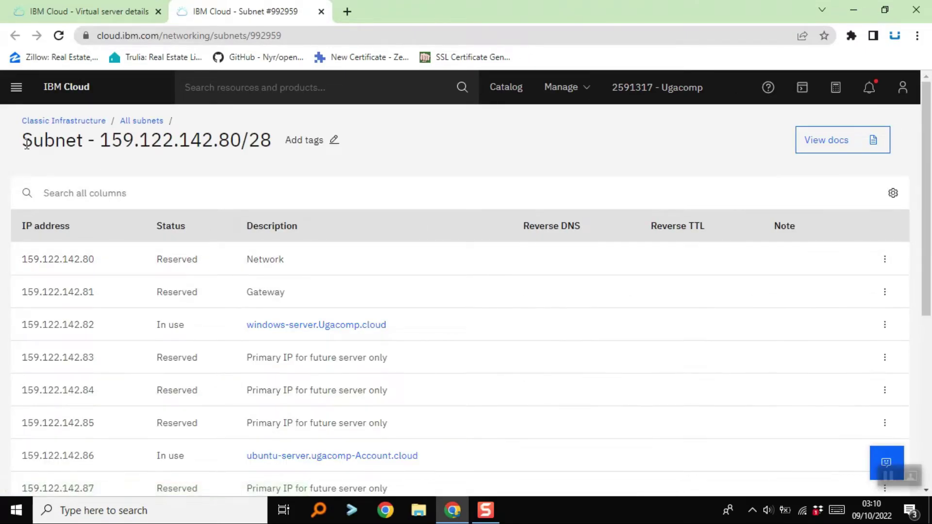
{"action": "scroll", "coordinate": [76, 325], "scroll_direction": "down", "scroll_amount": 3}
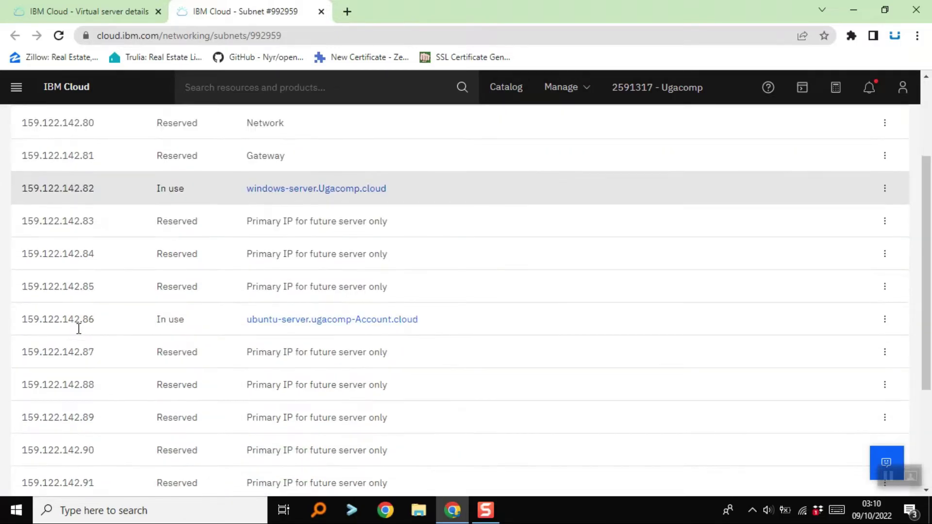
{"action": "scroll", "coordinate": [79, 283], "scroll_direction": "down", "scroll_amount": 3}
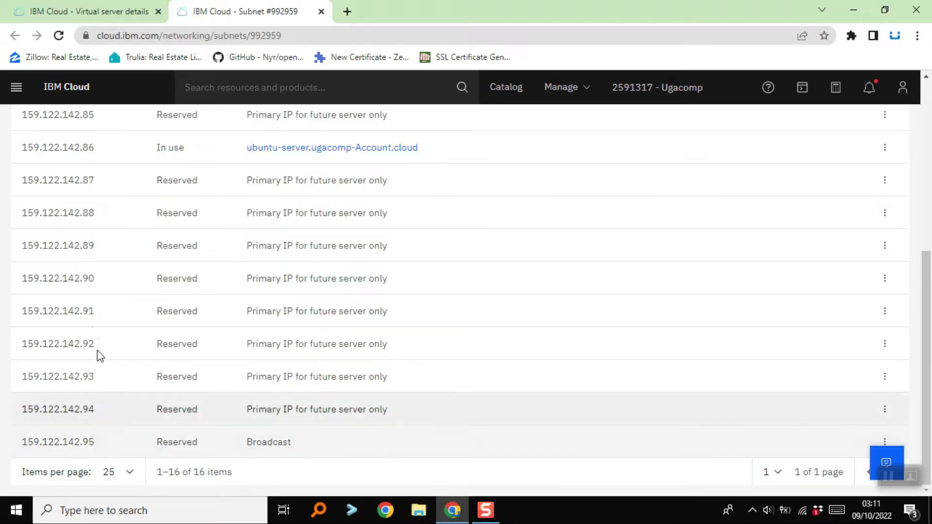
{"action": "scroll", "coordinate": [122, 360], "scroll_direction": "up", "scroll_amount": 1}
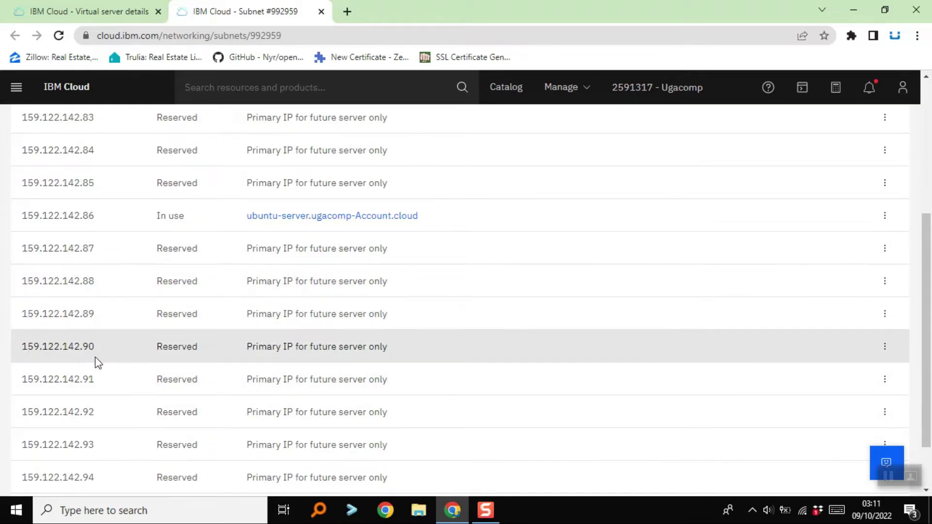
{"action": "scroll", "coordinate": [96, 359], "scroll_direction": "down", "scroll_amount": 2}
{"action": "scroll", "coordinate": [95, 359], "scroll_direction": "up", "scroll_amount": 6}
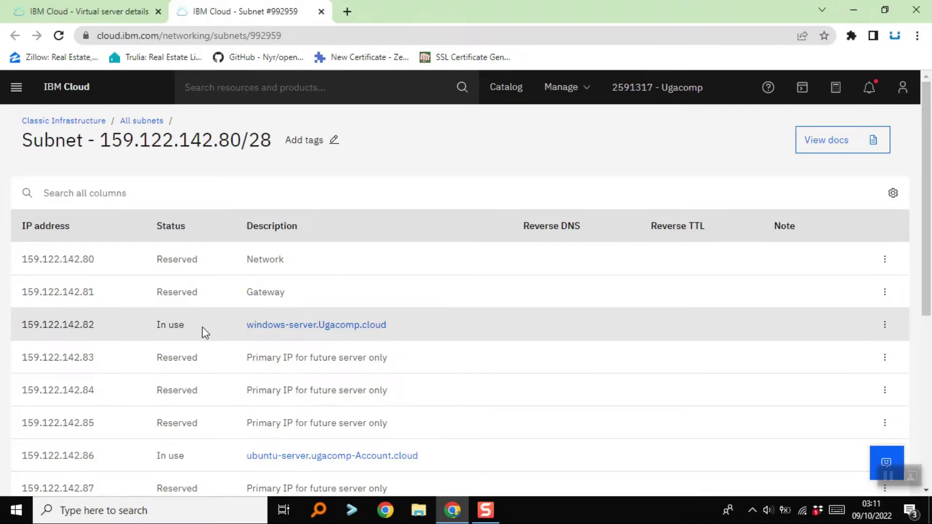
- Copy the Windows server's public IP address 159.122.142.82 from the subnet list and paste it into a new Notepad document
{"action": "left_click_drag", "start_coordinate": [100, 331], "coordinate": [26, 329]}
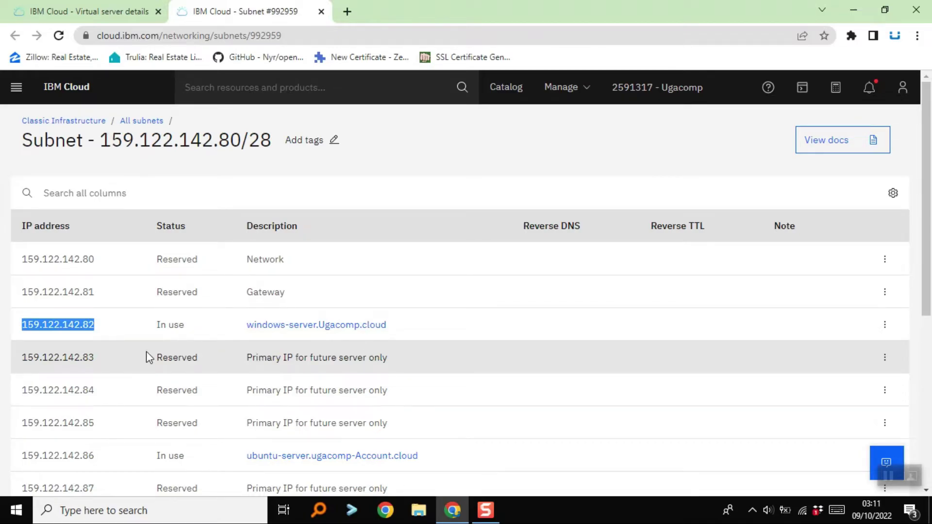
{"action": "right_click", "coordinate": [63, 321]}
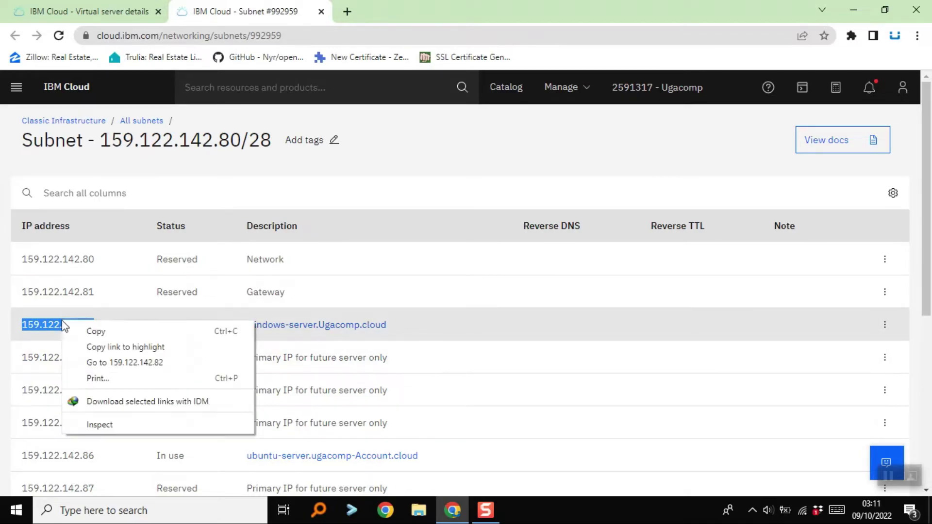
{"action": "left_click", "coordinate": [83, 329]}
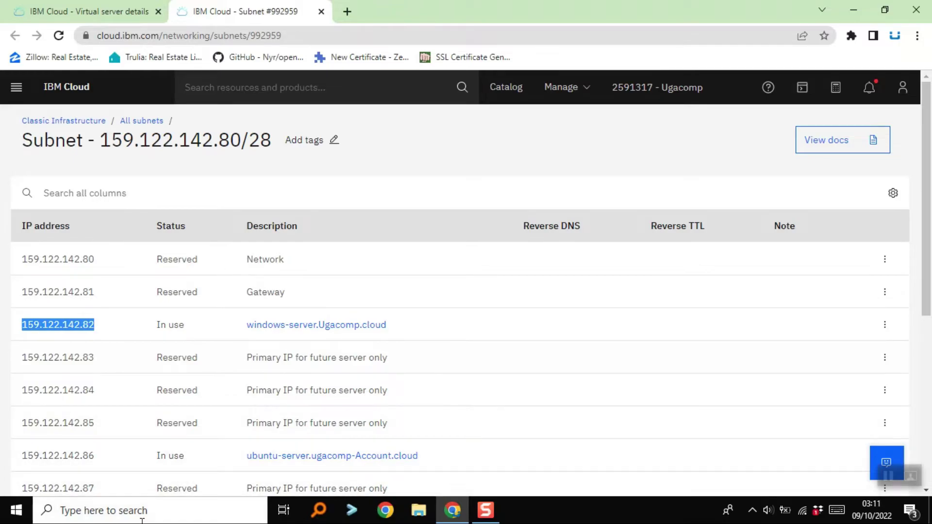
{"action": "left_click", "coordinate": [147, 520]}
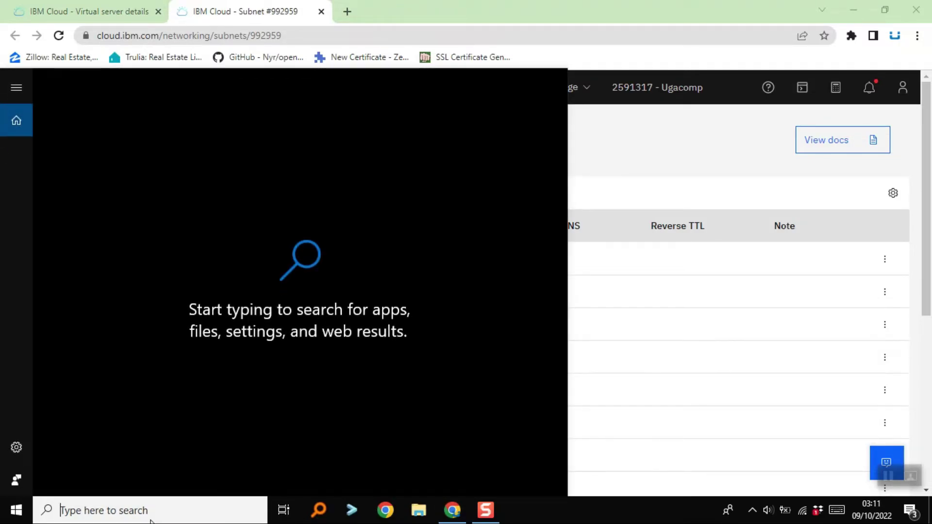
{"action": "type", "text": "not"}
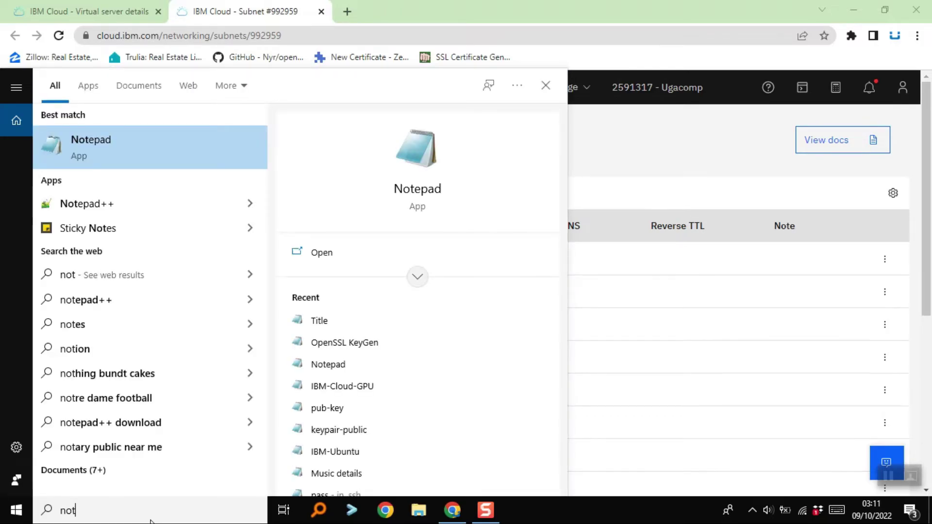
{"action": "key", "text": "Return"}
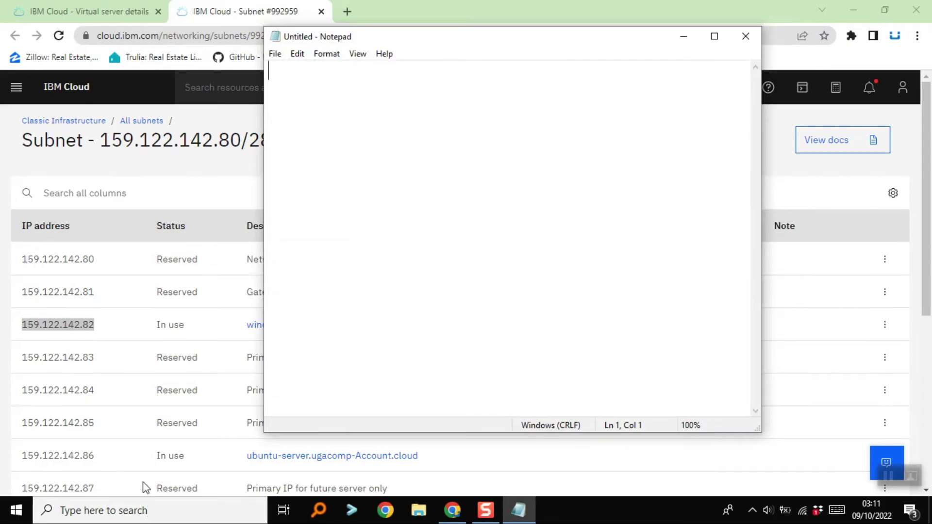
{"action": "right_click", "coordinate": [304, 87]}
{"action": "left_click", "coordinate": [337, 149]}
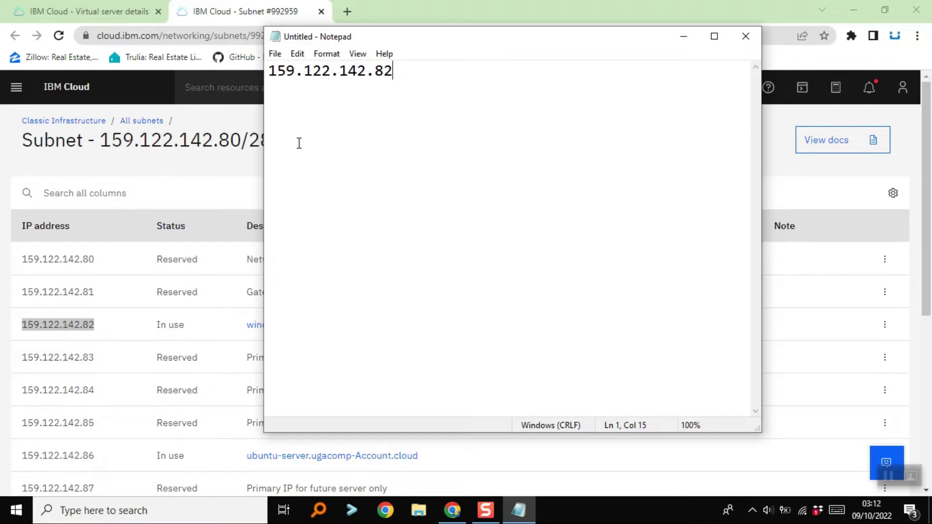
- Save the Notepad document on the Desktop as a text file named IP Address
{"action": "left_click", "coordinate": [275, 53]}
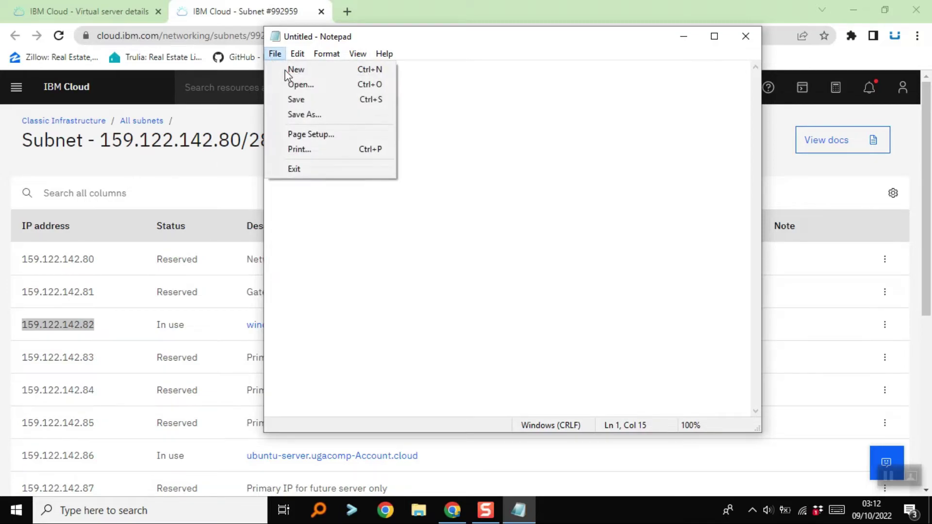
{"action": "left_click", "coordinate": [312, 117]}
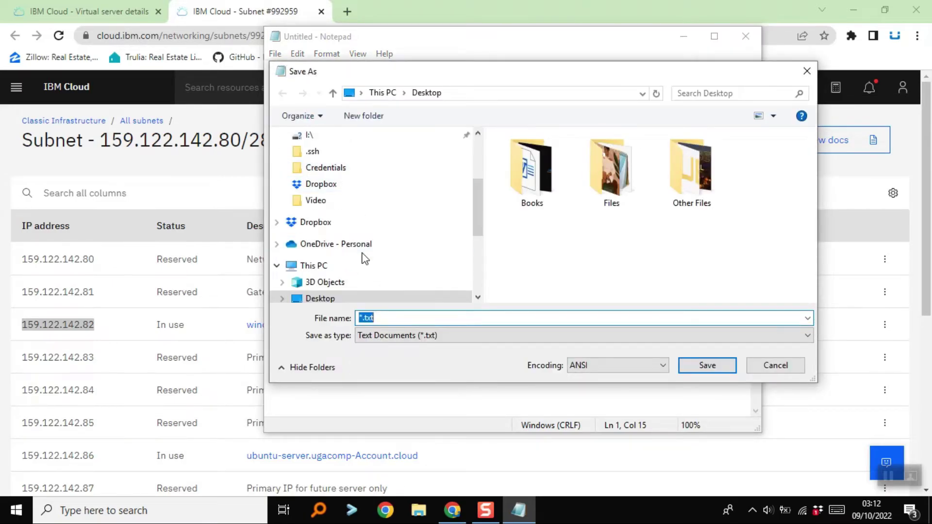
{"action": "type", "text": "IP Address"}
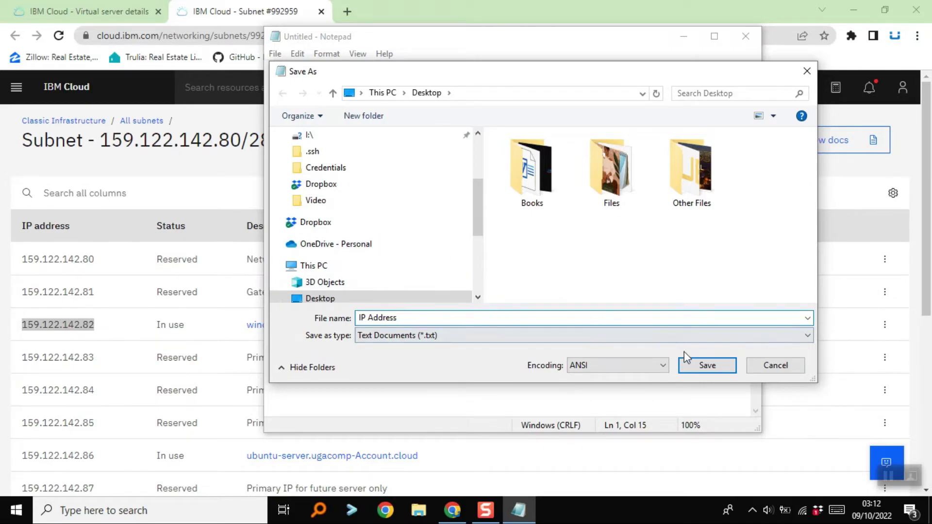
{"action": "left_click", "coordinate": [691, 364]}
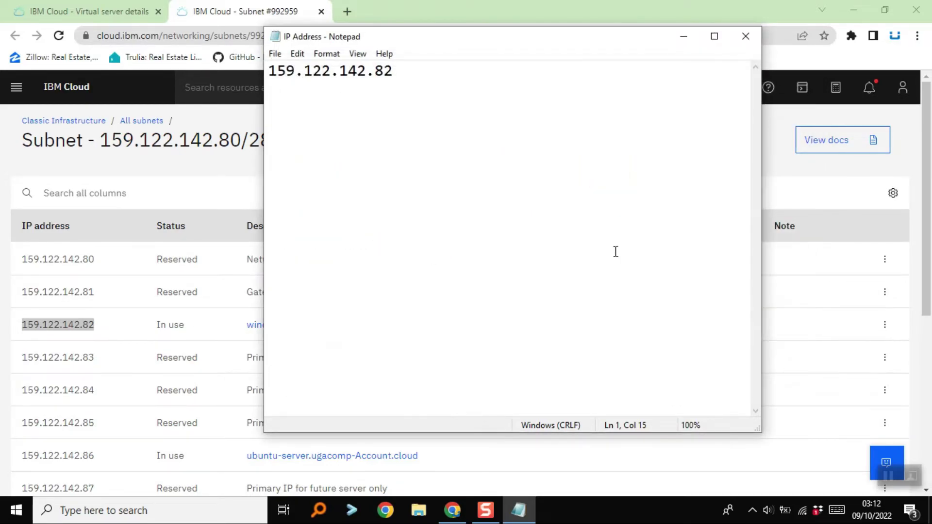
- Switch back to the virtual server details in the browser and reload the page to check the provisioning status
{"action": "left_click", "coordinate": [193, 182]}
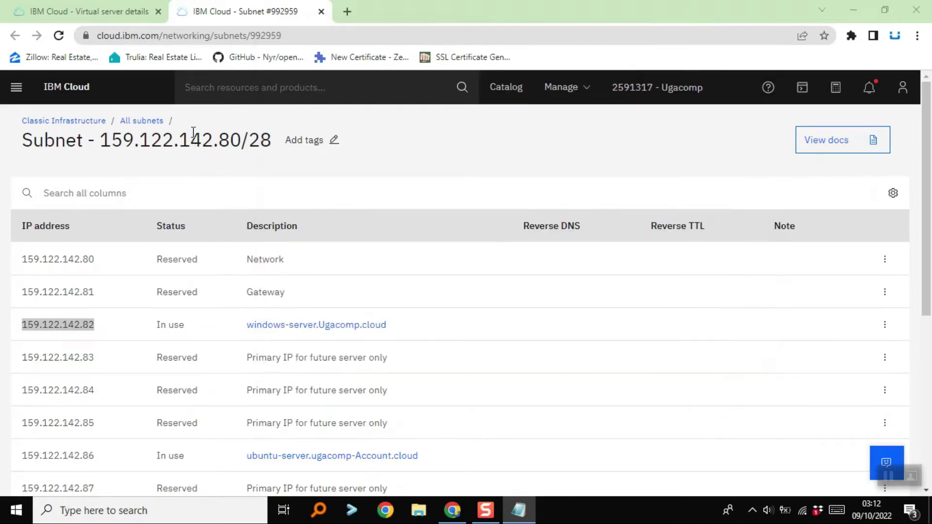
{"action": "left_click", "coordinate": [92, 5]}
{"action": "scroll", "coordinate": [439, 180], "scroll_direction": "up", "scroll_amount": 5}
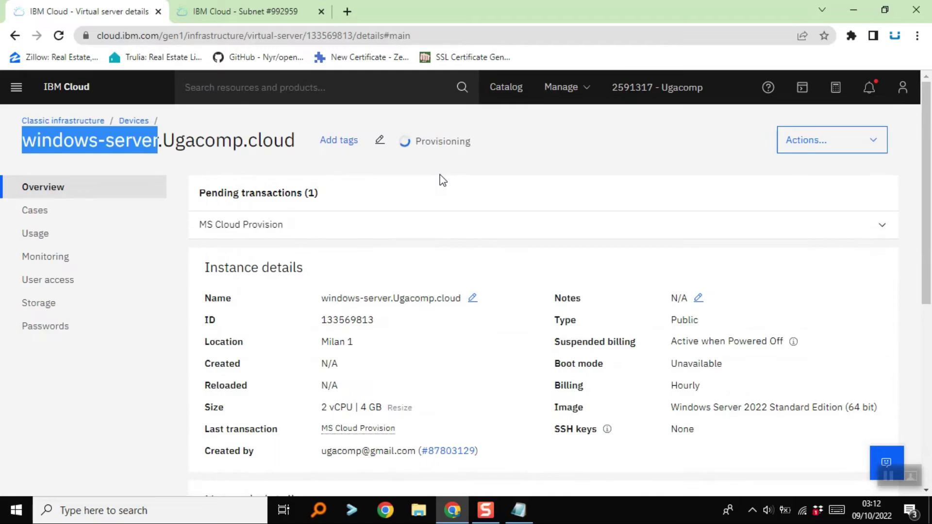
{"action": "left_click", "coordinate": [58, 36]}
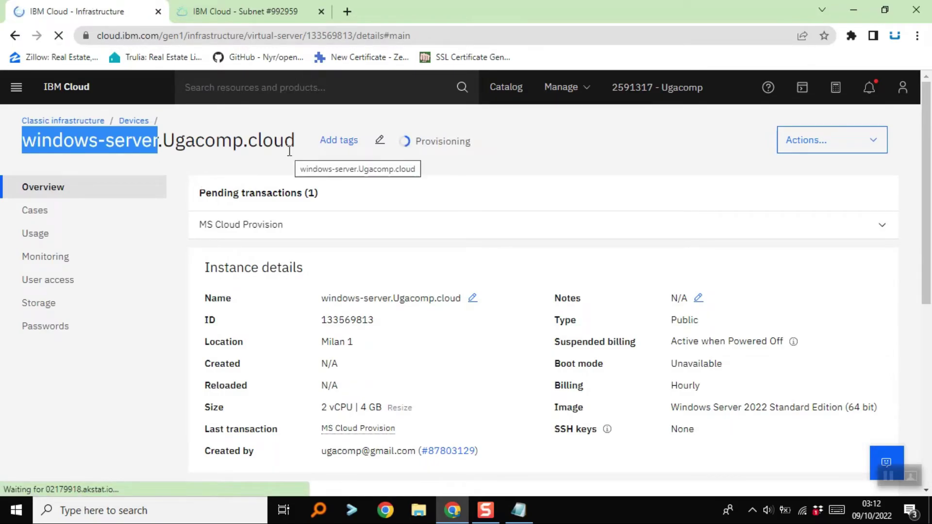
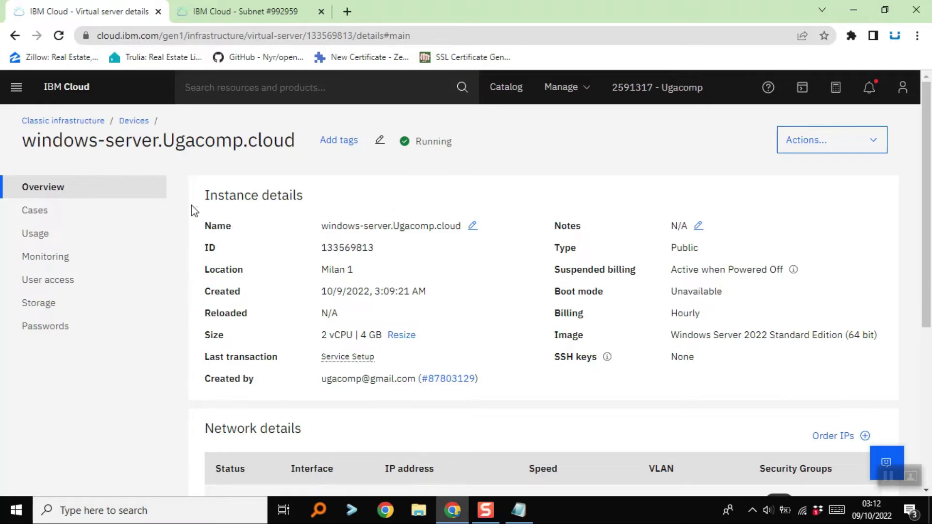
- Look through the server's instance details and the IP addresses of its public and private interfaces in the network details
{"action": "left_click_drag", "start_coordinate": [196, 191], "coordinate": [829, 336]}
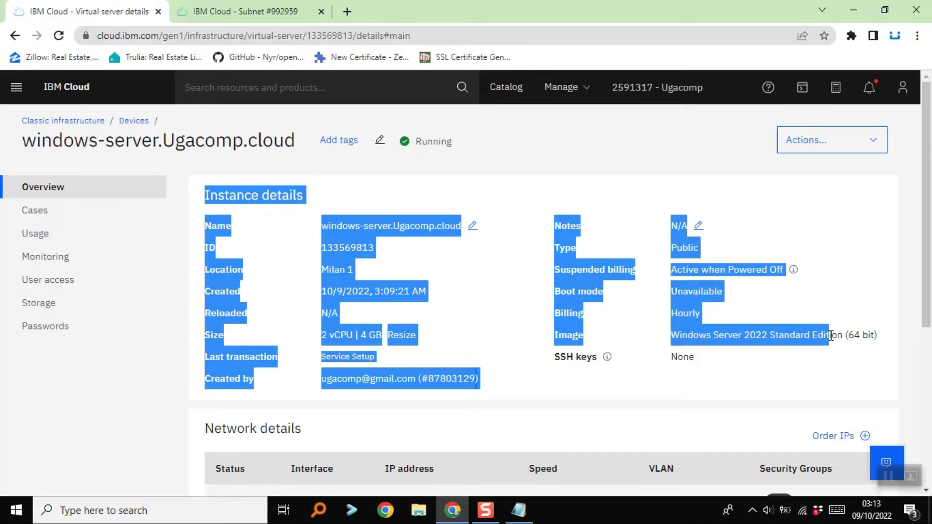
{"action": "left_click", "coordinate": [510, 315]}
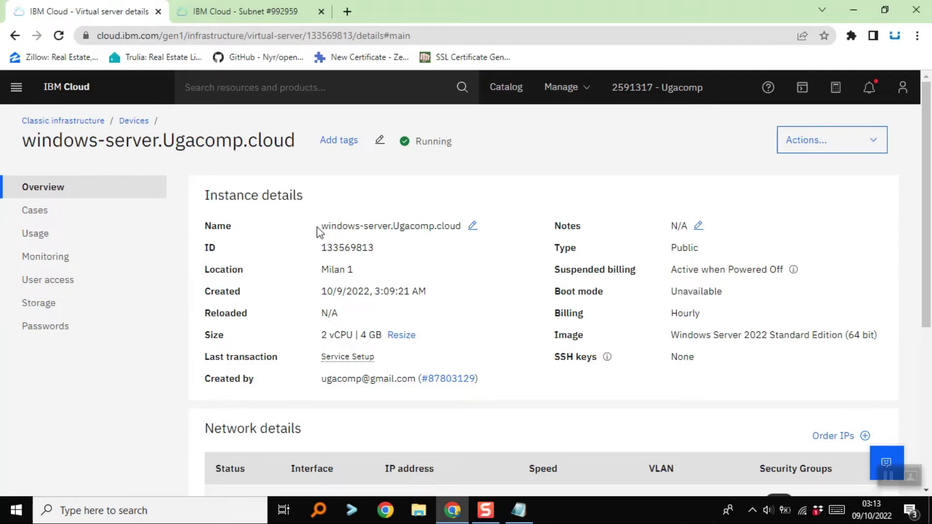
{"action": "left_click_drag", "start_coordinate": [318, 230], "coordinate": [479, 231]}
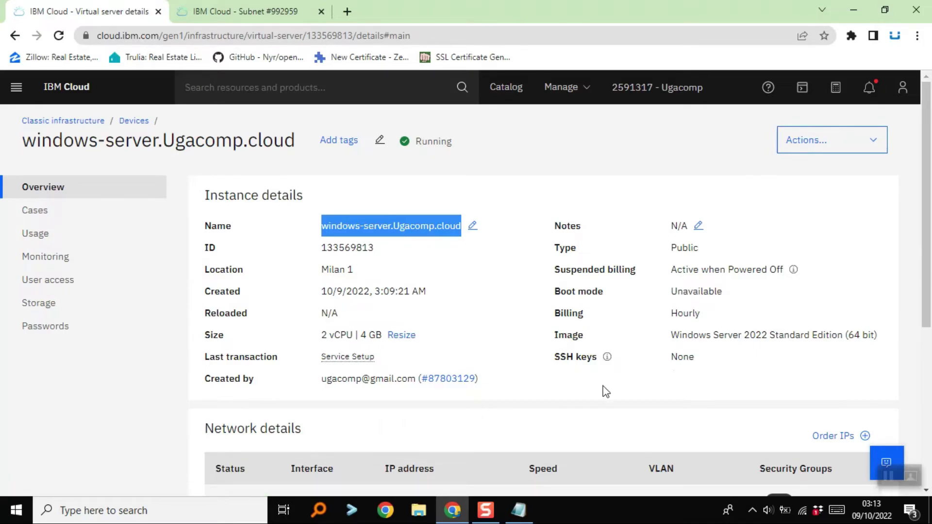
{"action": "left_click", "coordinate": [538, 376]}
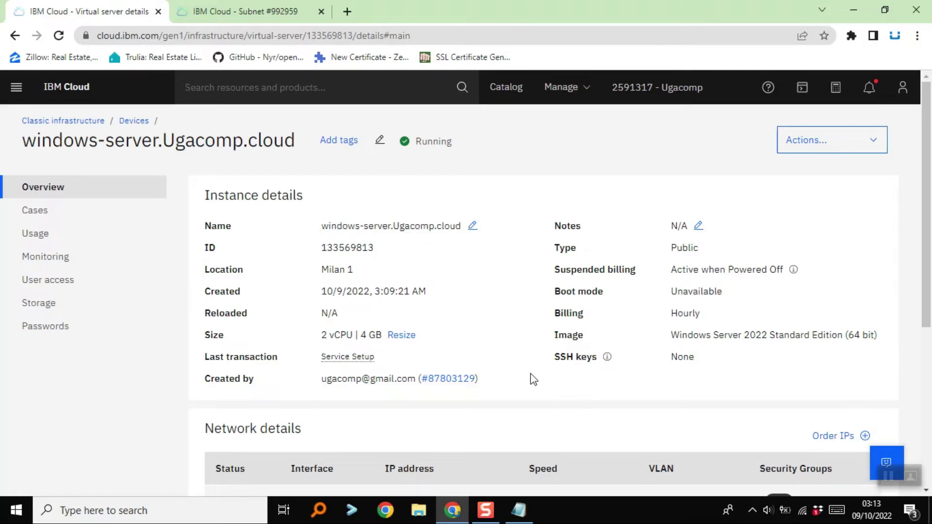
{"action": "scroll", "coordinate": [533, 378], "scroll_direction": "down", "scroll_amount": 3}
{"action": "scroll", "coordinate": [499, 333], "scroll_direction": "up", "scroll_amount": 2}
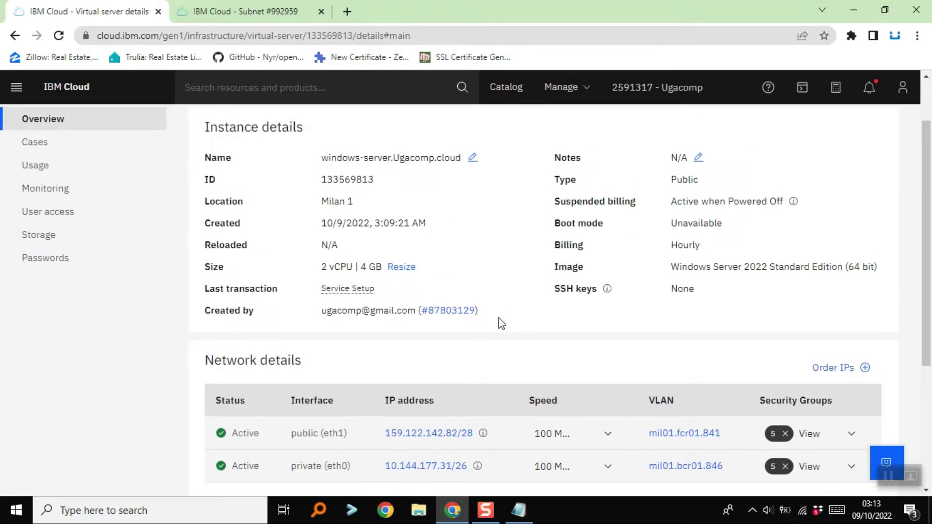
{"action": "scroll", "coordinate": [500, 322], "scroll_direction": "down", "scroll_amount": 1}
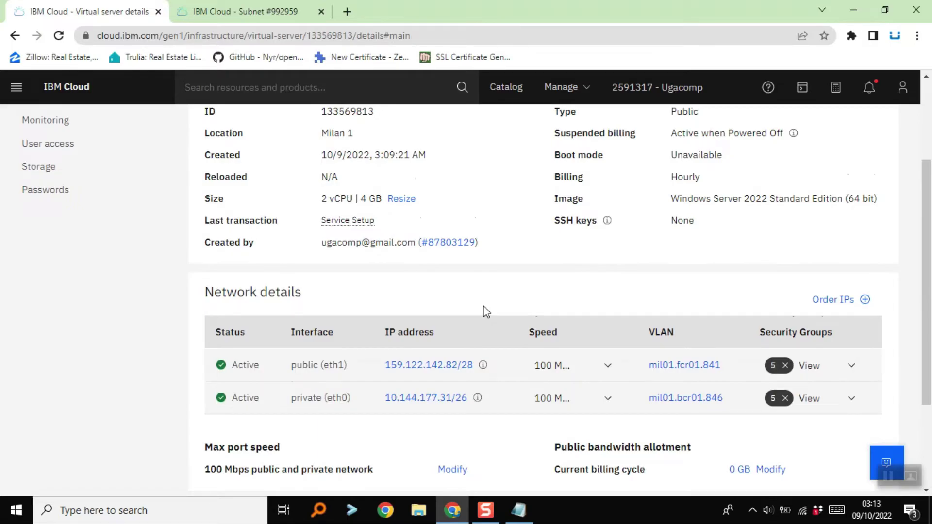
{"action": "scroll", "coordinate": [486, 311], "scroll_direction": "down", "scroll_amount": 1}
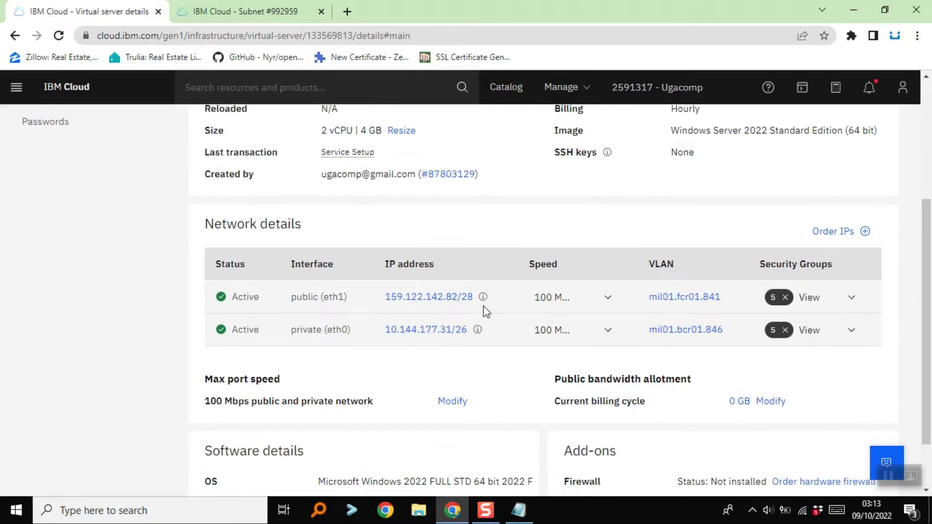
- Open the public (eth1) interface's subnet, close the duplicate subnet page, and copy the Windows server's IP address to compare with the Notepad note
{"action": "left_click", "coordinate": [431, 303]}
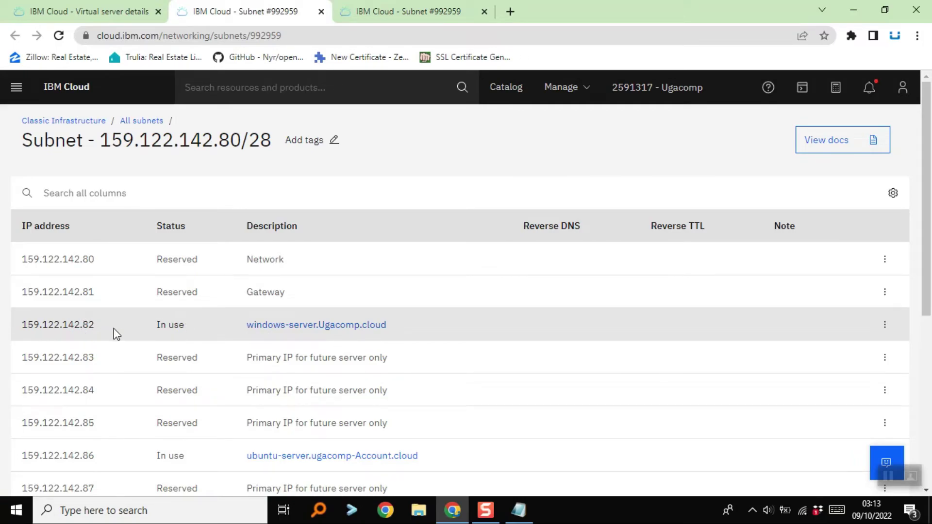
{"action": "left_click", "coordinate": [321, 11]}
{"action": "left_click", "coordinate": [285, 14]}
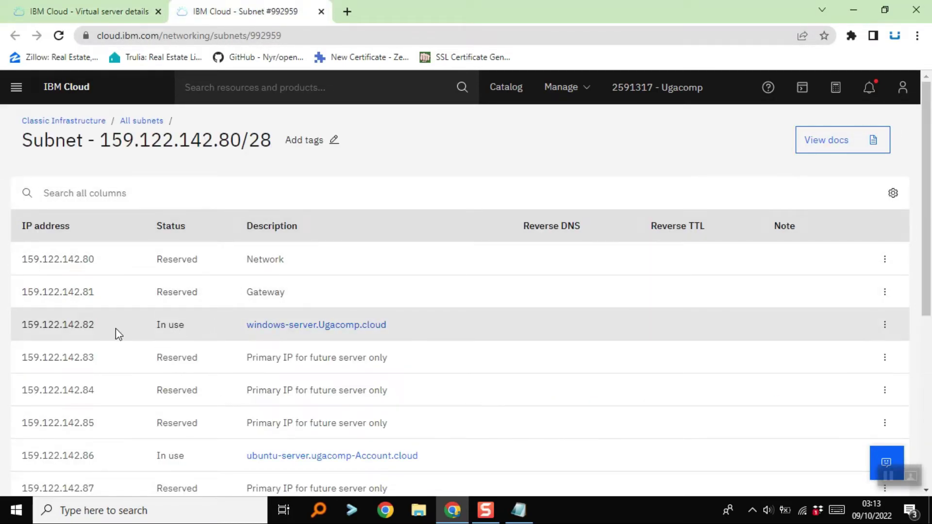
{"action": "left_click_drag", "start_coordinate": [103, 329], "coordinate": [20, 329]}
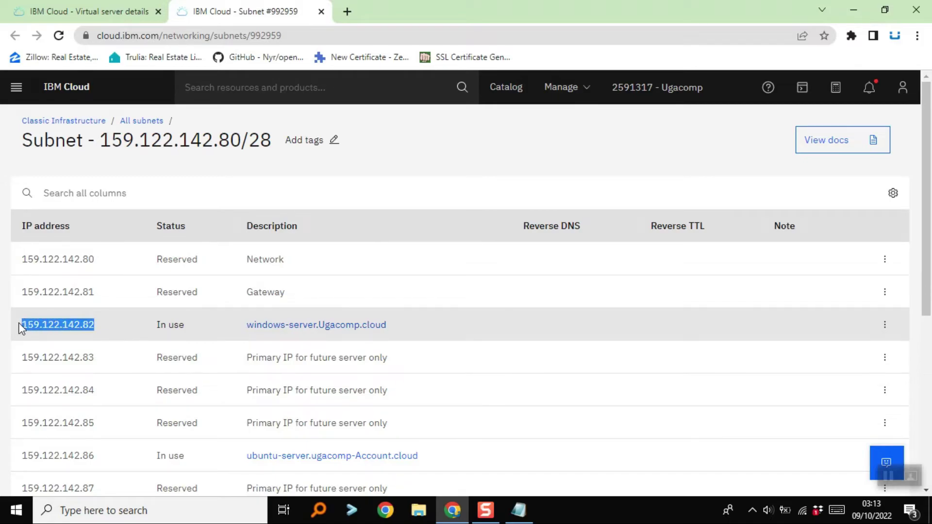
{"action": "right_click", "coordinate": [60, 324]}
{"action": "left_click", "coordinate": [87, 334]}
{"action": "left_click", "coordinate": [516, 521]}
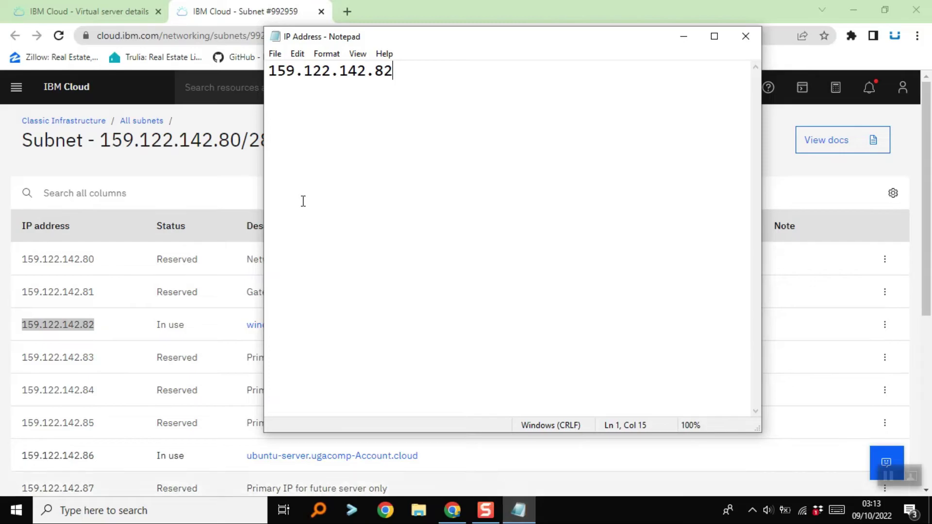
{"action": "left_click", "coordinate": [158, 187]}
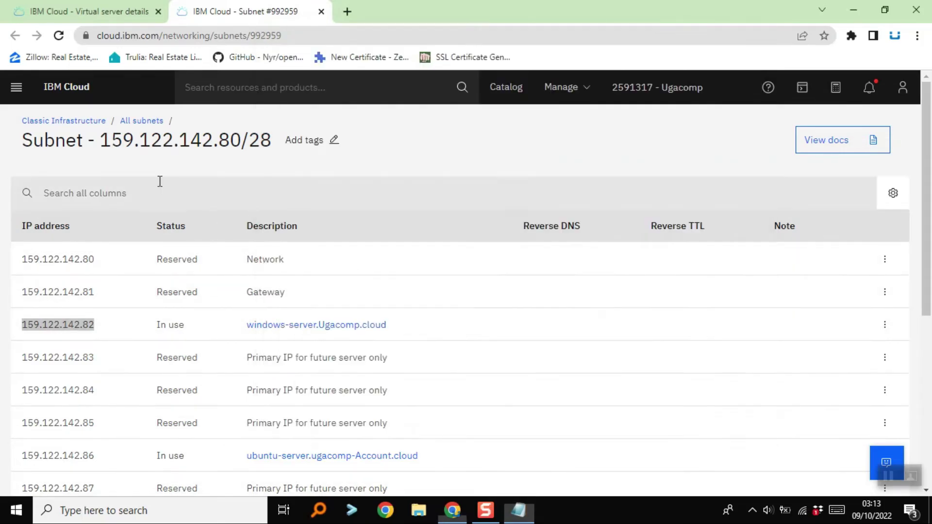
- Return to the virtual server details, open its stored passwords, and reveal the Administrator password
{"action": "left_click", "coordinate": [90, 7]}
{"action": "scroll", "coordinate": [389, 220], "scroll_direction": "up", "scroll_amount": 3}
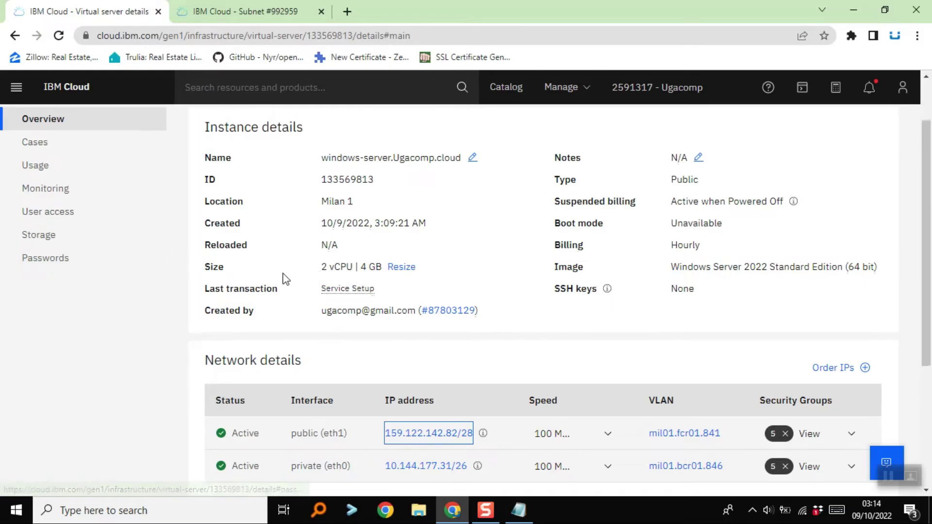
{"action": "scroll", "coordinate": [250, 284], "scroll_direction": "up", "scroll_amount": 2}
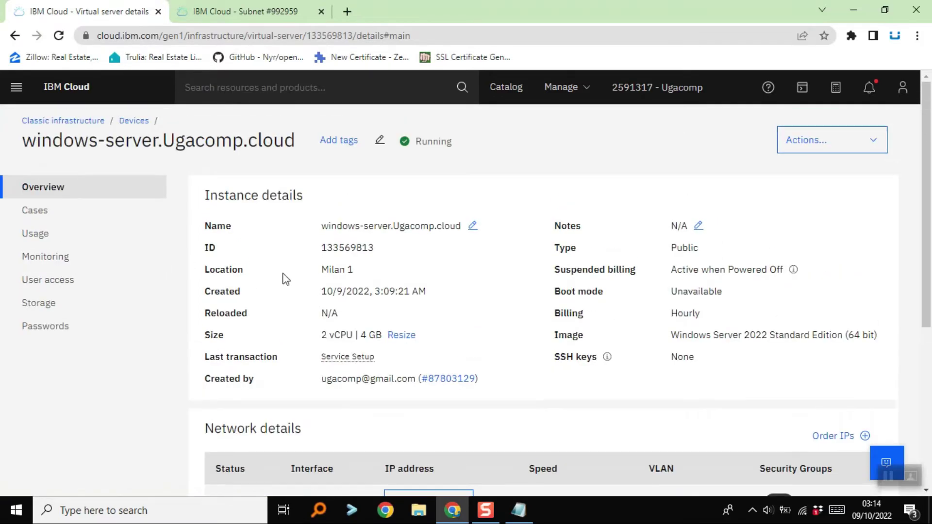
{"action": "left_click", "coordinate": [68, 335]}
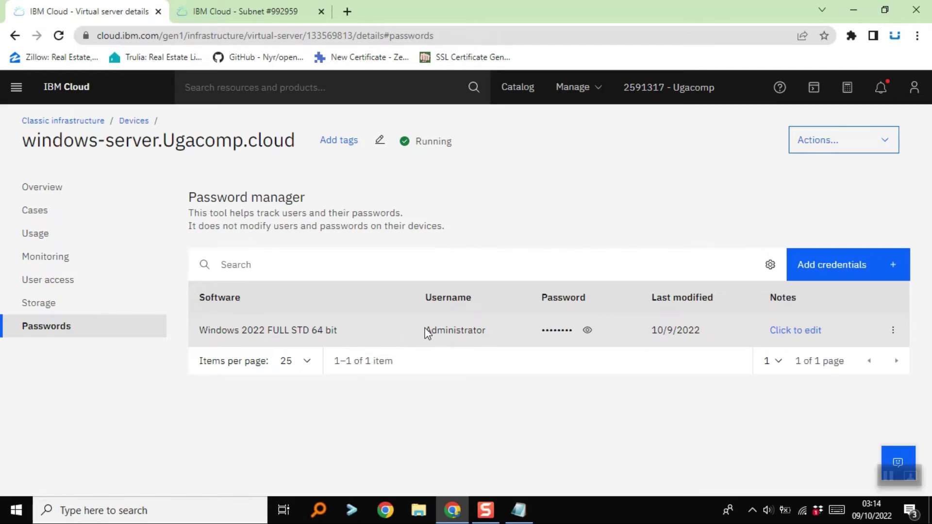
{"action": "left_click", "coordinate": [588, 331]}
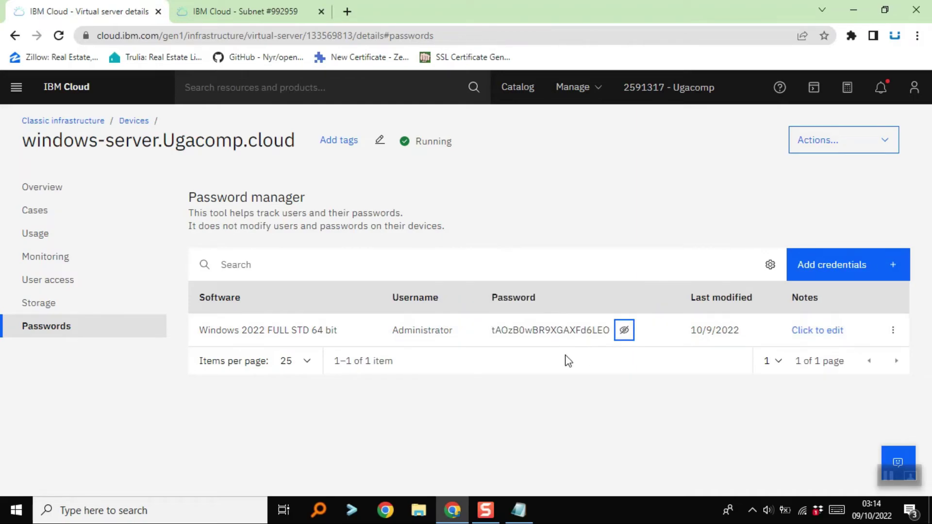
{"action": "left_click", "coordinate": [624, 331]}
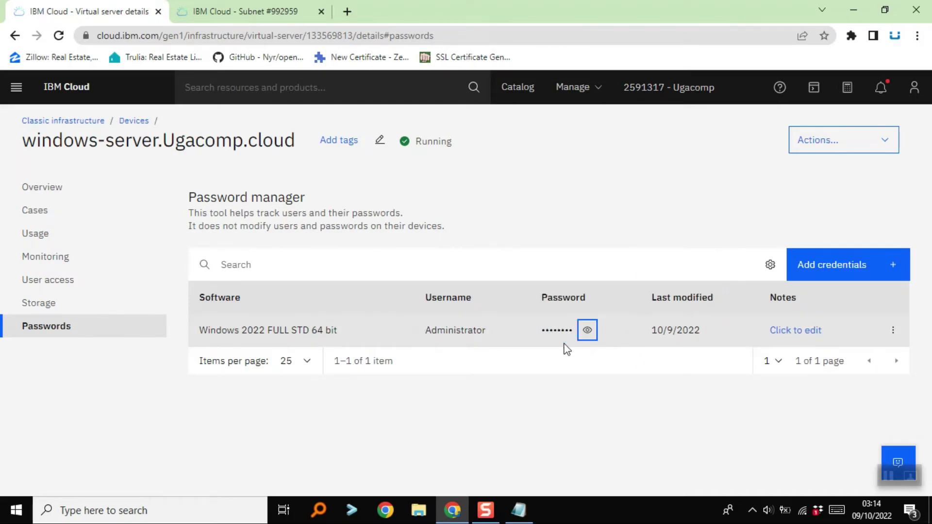
{"action": "left_click", "coordinate": [585, 333]}
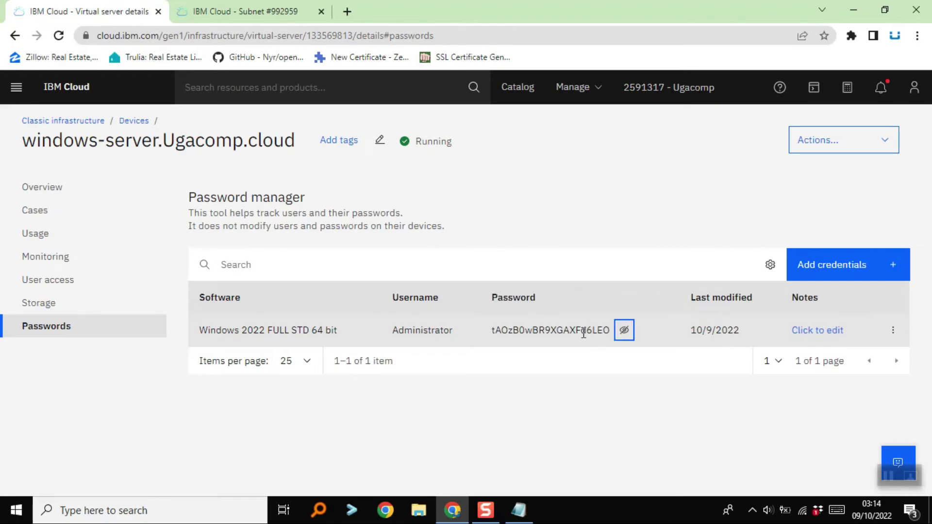
- Copy the username Administrator from the password manager and paste it below the IP address in the Notepad note, leaving a blank line between
{"action": "left_click_drag", "start_coordinate": [387, 330], "coordinate": [464, 342]}
{"action": "right_click", "coordinate": [445, 330]}
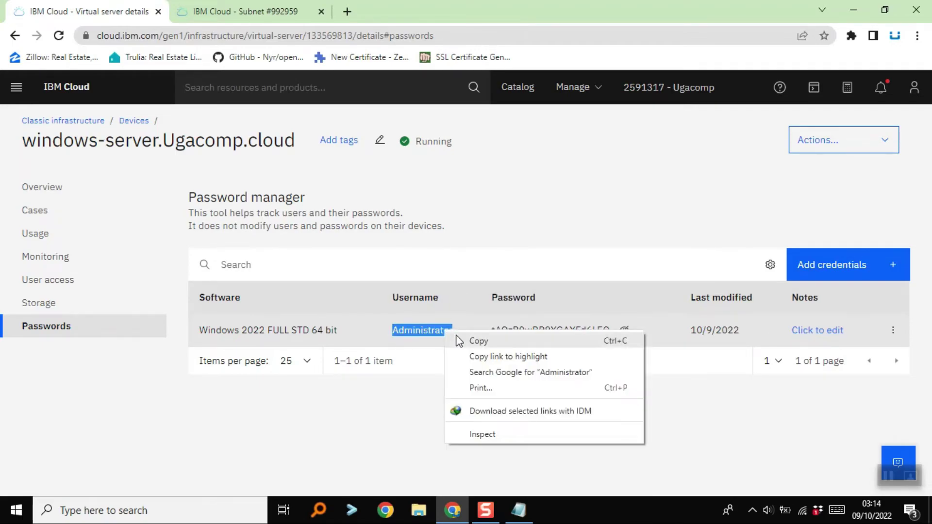
{"action": "left_click", "coordinate": [464, 340]}
{"action": "left_click", "coordinate": [526, 520]}
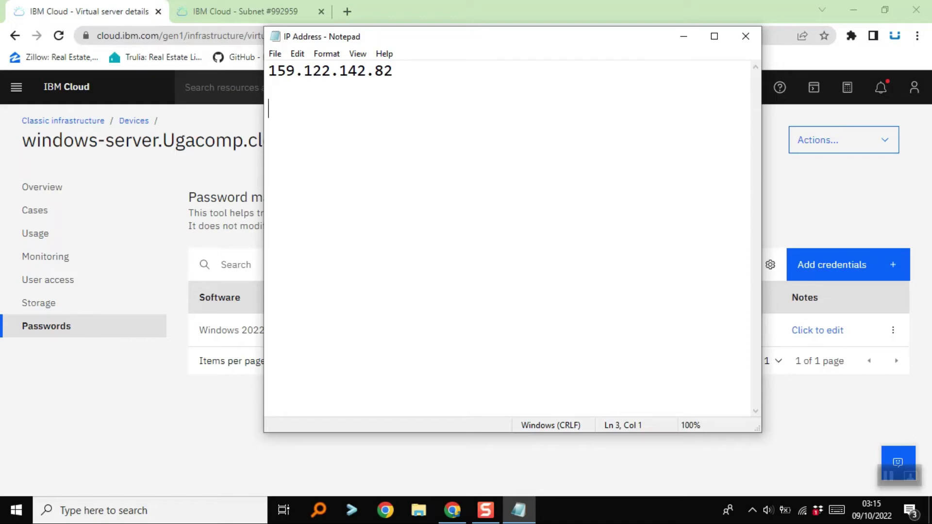
{"action": "right_click", "coordinate": [381, 139]}
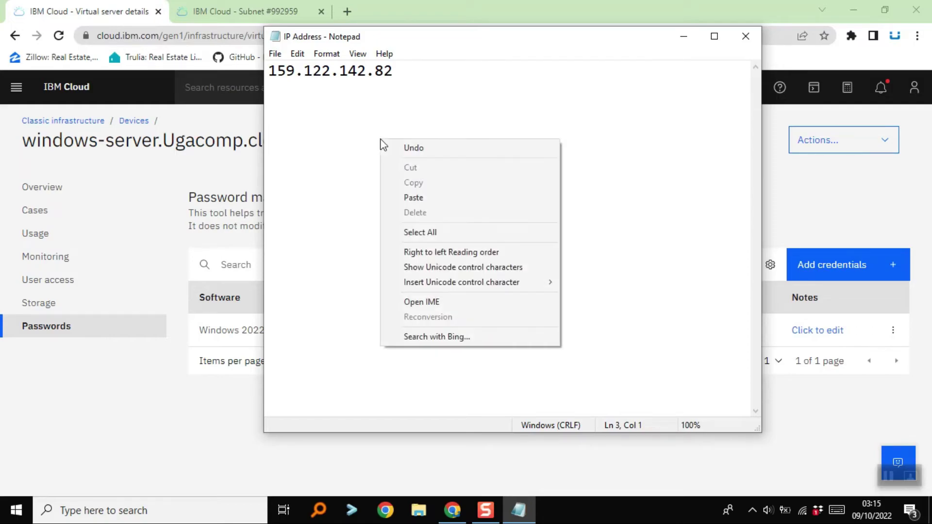
{"action": "left_click", "coordinate": [426, 203]}
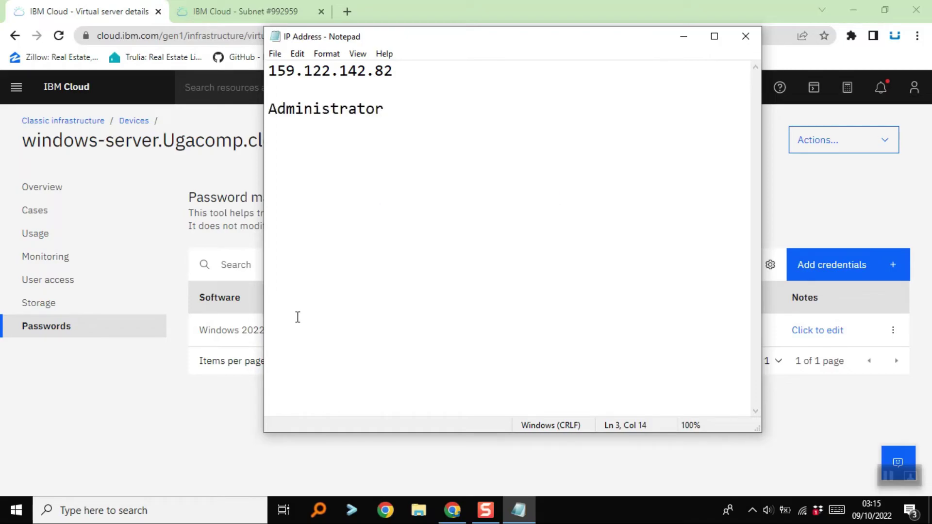
- Copy the Administrator password from the password manager, paste it on the line below the username in Notepad, and save the IP Address file
{"action": "left_click", "coordinate": [246, 434]}
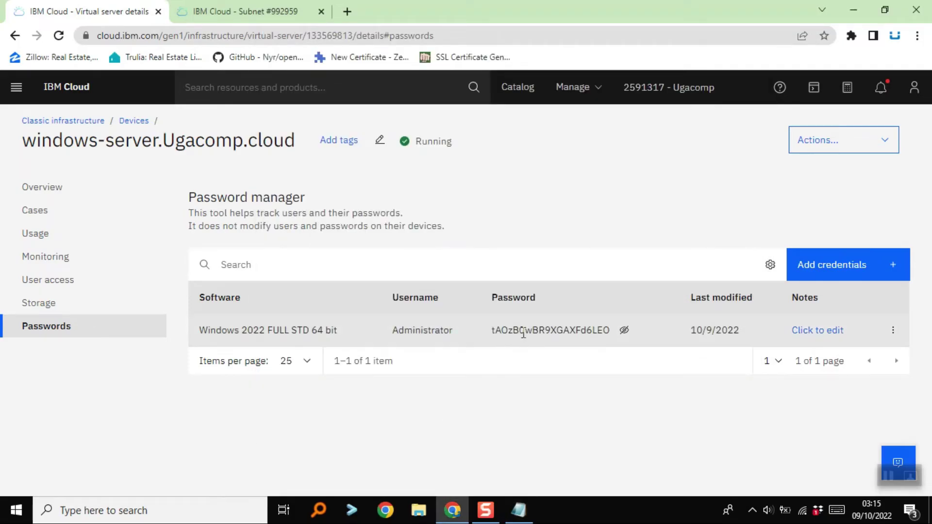
{"action": "left_click_drag", "start_coordinate": [493, 330], "coordinate": [610, 333]}
{"action": "right_click", "coordinate": [600, 331]}
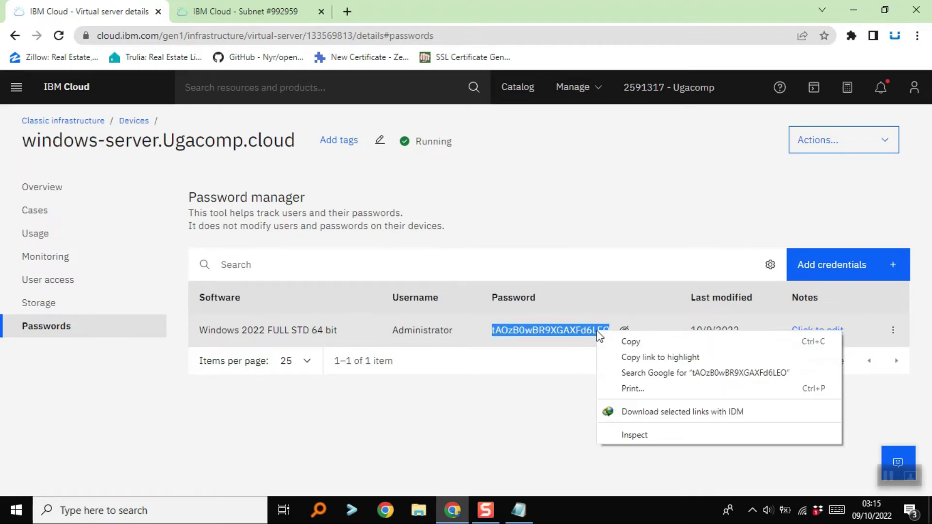
{"action": "left_click", "coordinate": [616, 339]}
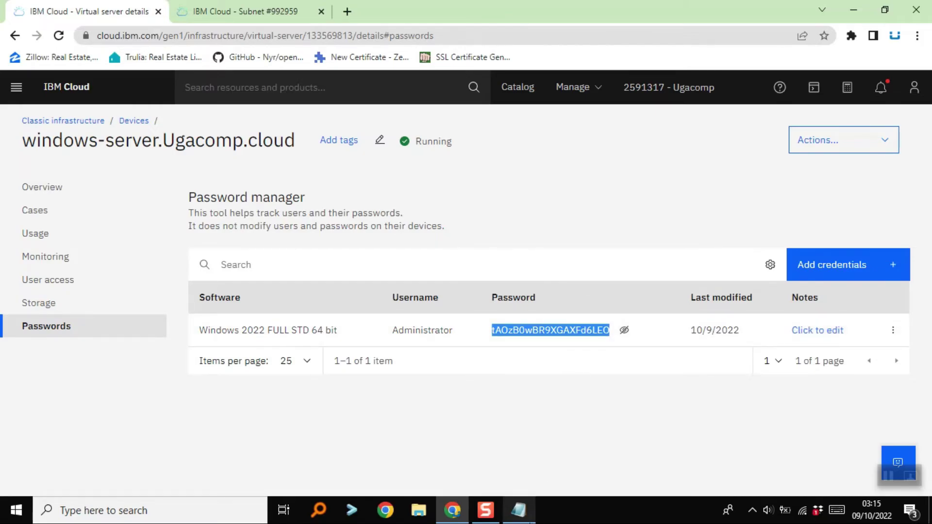
{"action": "left_click", "coordinate": [518, 510]}
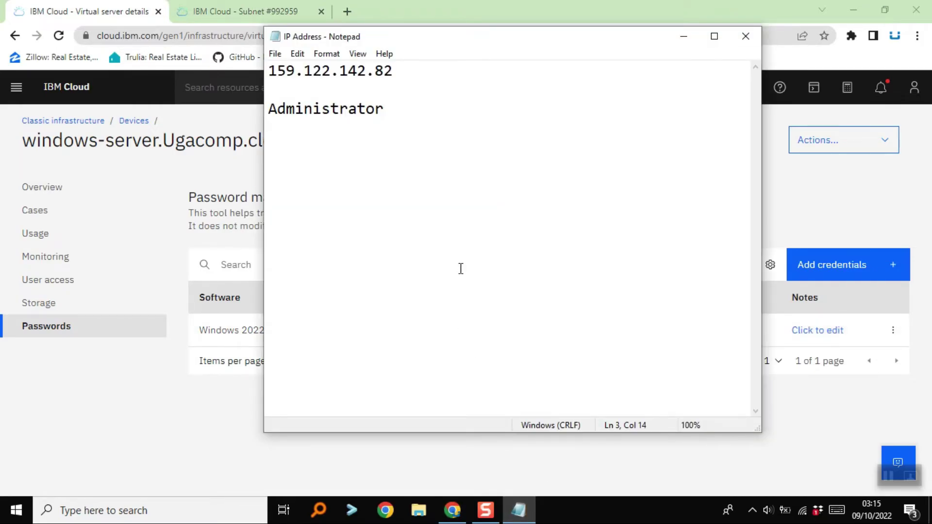
{"action": "key", "text": "Return"}
{"action": "right_click", "coordinate": [421, 154]}
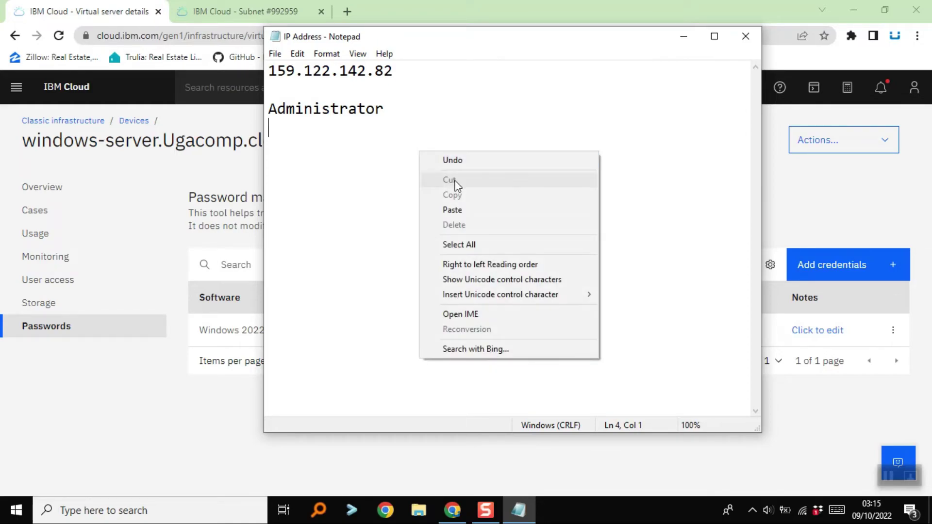
{"action": "left_click", "coordinate": [470, 207]}
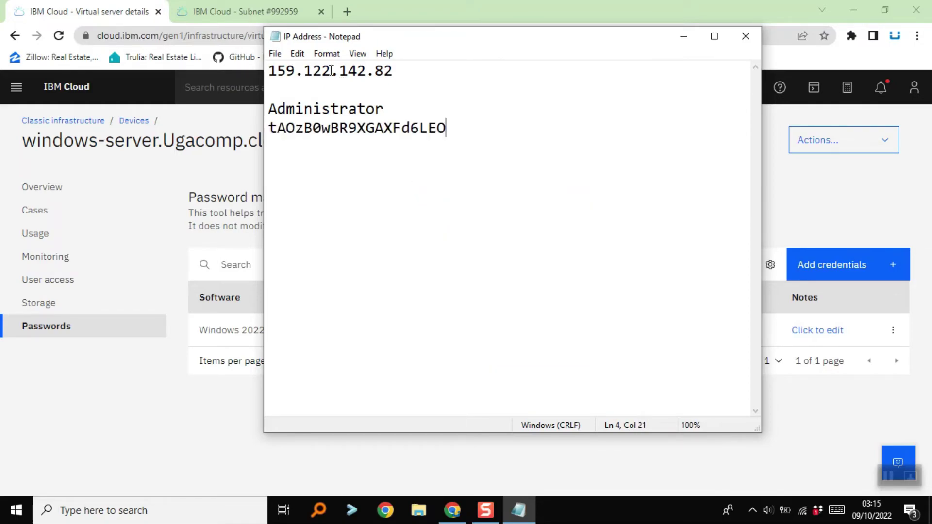
{"action": "left_click", "coordinate": [275, 54]}
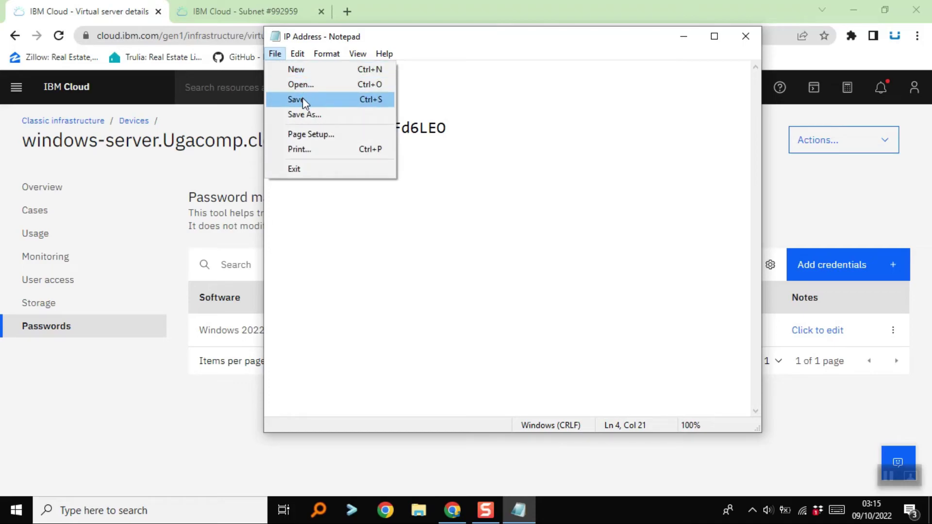
{"action": "left_click", "coordinate": [302, 100]}
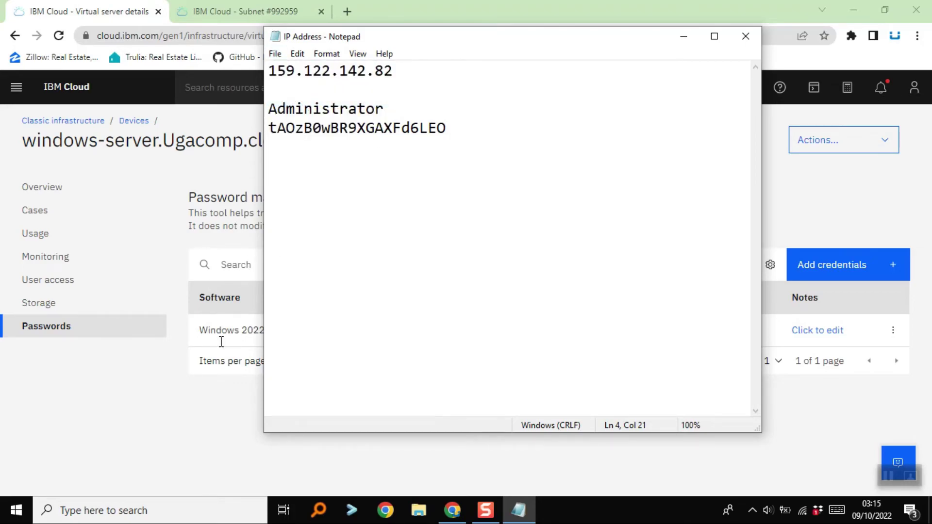
- Minimize the browser to reach the desktop and bring the IP Address note back up in Notepad
{"action": "left_click", "coordinate": [216, 430]}
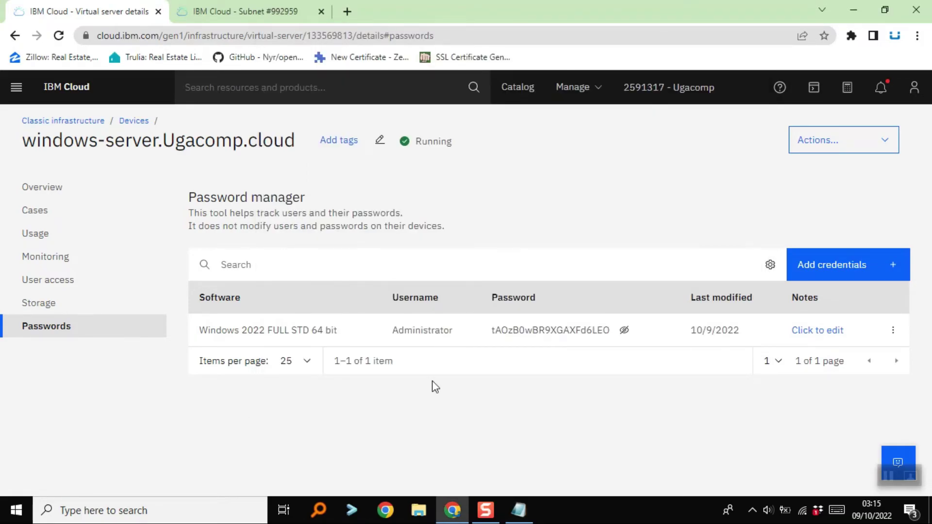
{"action": "left_click", "coordinate": [844, 6]}
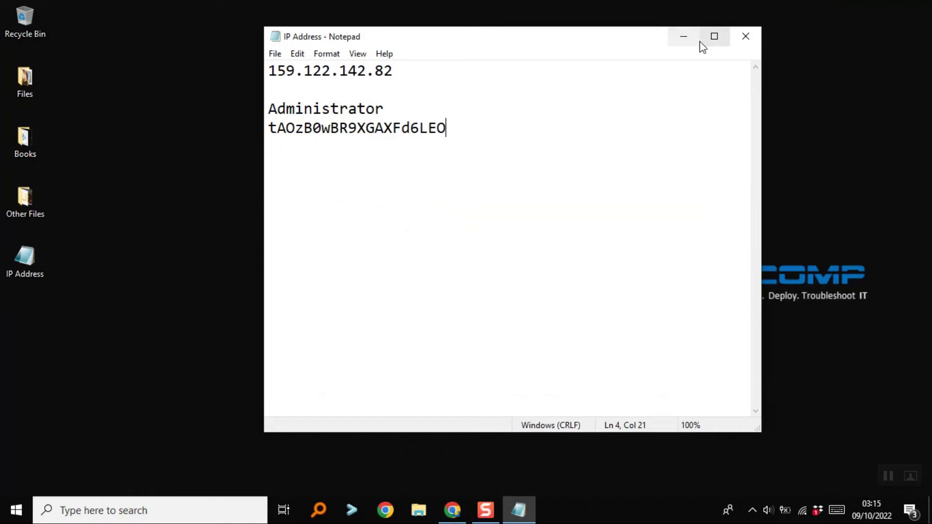
{"action": "left_click", "coordinate": [682, 38]}
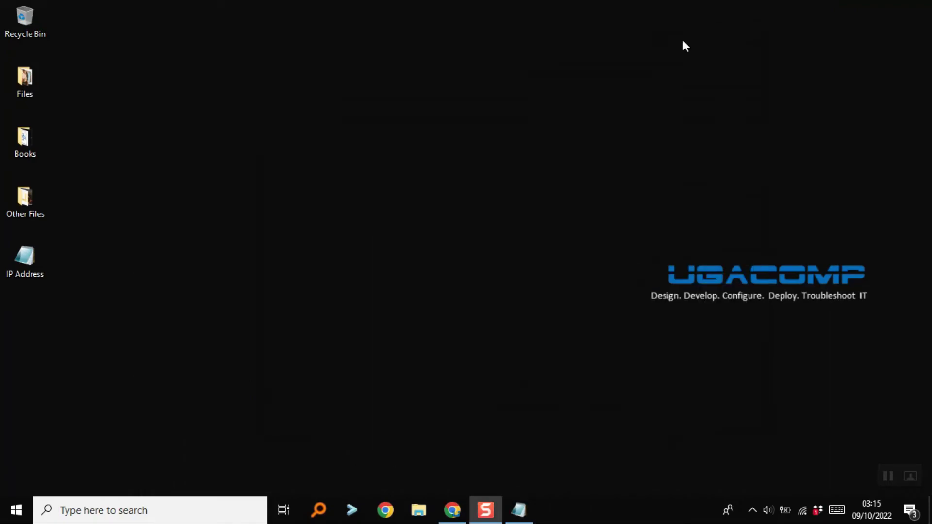
{"action": "left_click", "coordinate": [512, 508]}
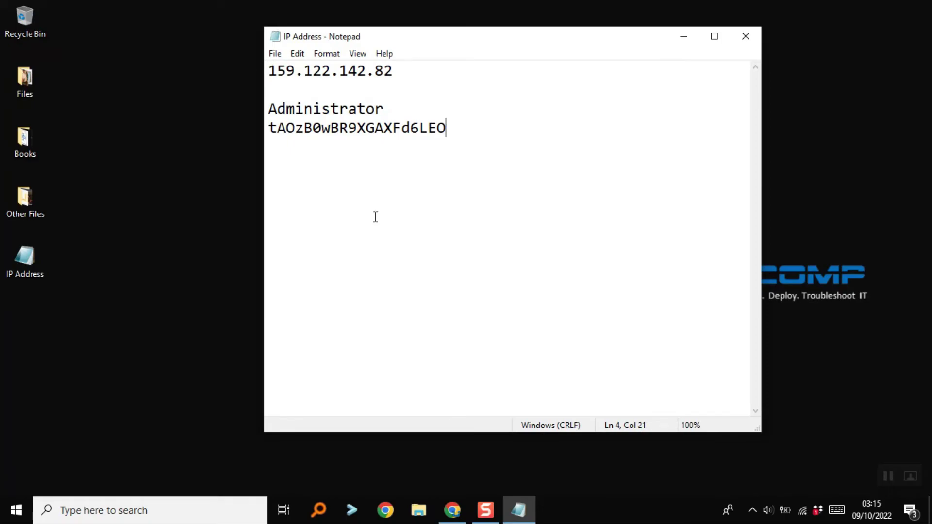
- Search Windows for Remote Desktop Connection, open it, and dismiss the RoboForm login prompt beneath it
{"action": "left_click", "coordinate": [452, 510]}
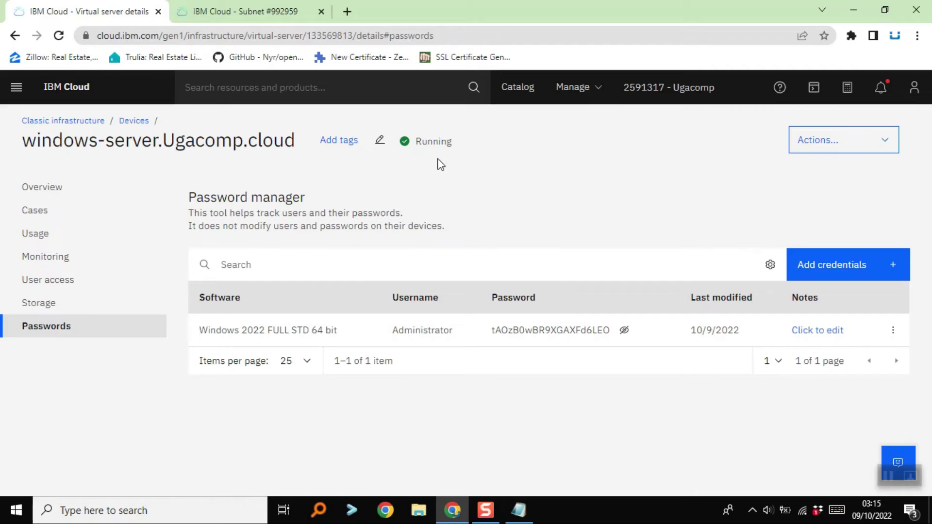
{"action": "left_click", "coordinate": [855, 6]}
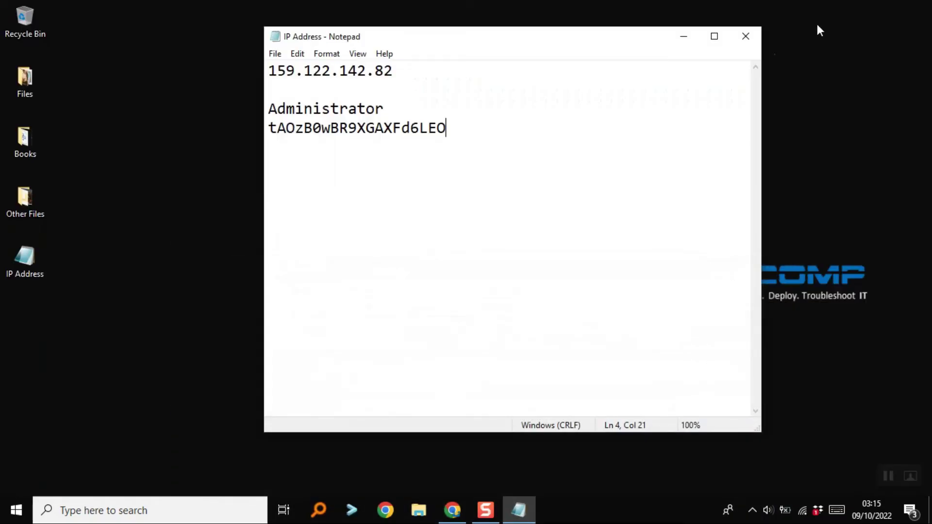
{"action": "left_click", "coordinate": [163, 510]}
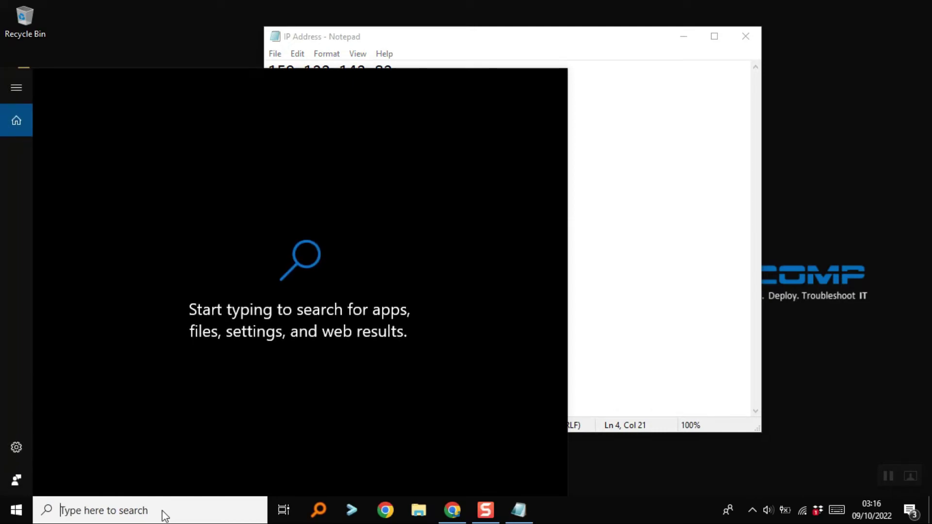
{"action": "type", "text": "remot"}
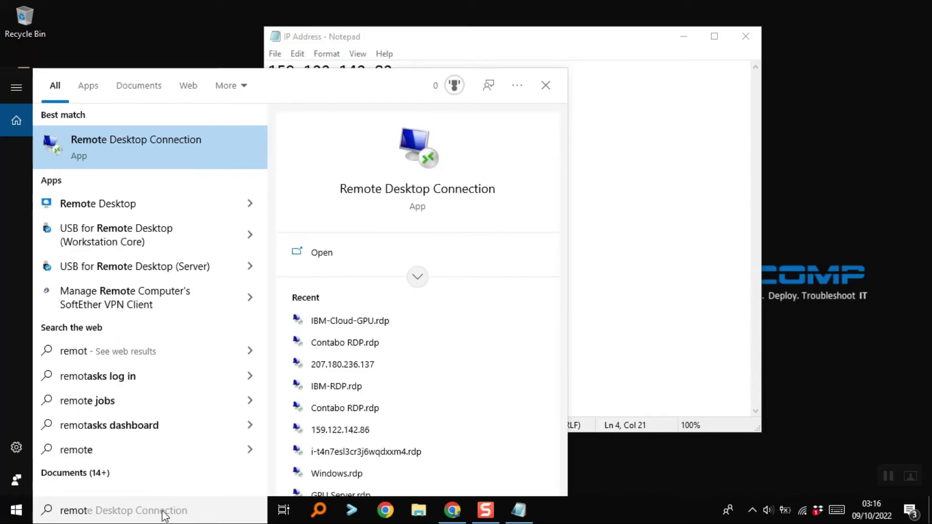
{"action": "key", "text": "Escape"}
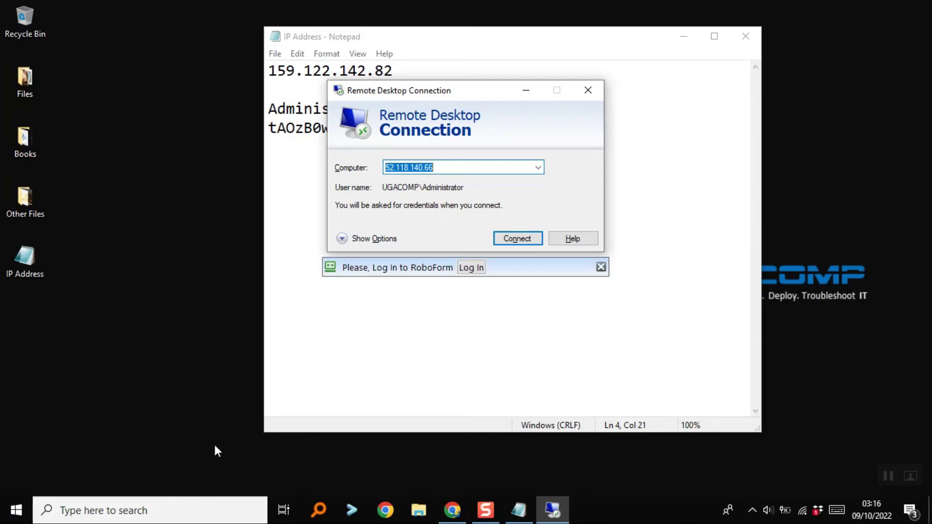
{"action": "left_click", "coordinate": [601, 267]}
{"action": "left_click", "coordinate": [601, 267]}
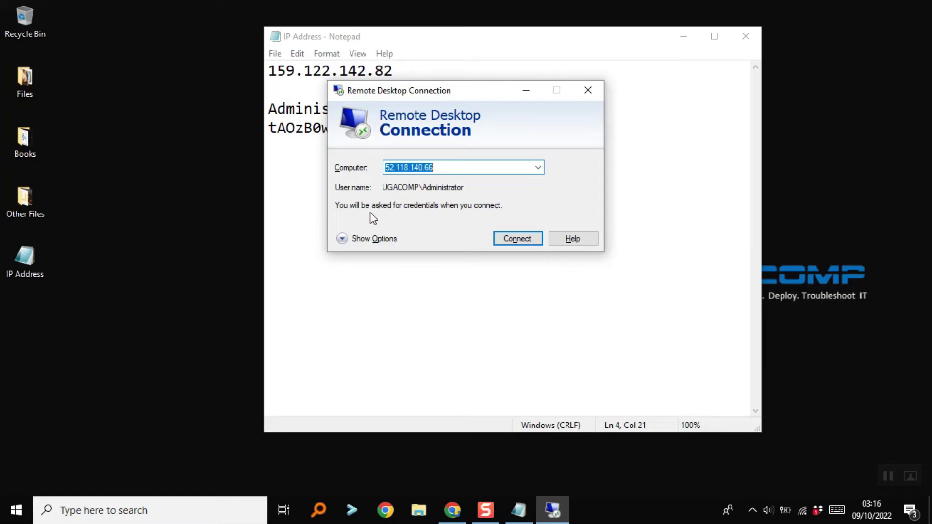
- Expand the Remote Desktop Connection options and move the window aside to uncover more of the Notepad note
{"action": "left_click", "coordinate": [369, 239]}
{"action": "key", "text": "alt+o"}
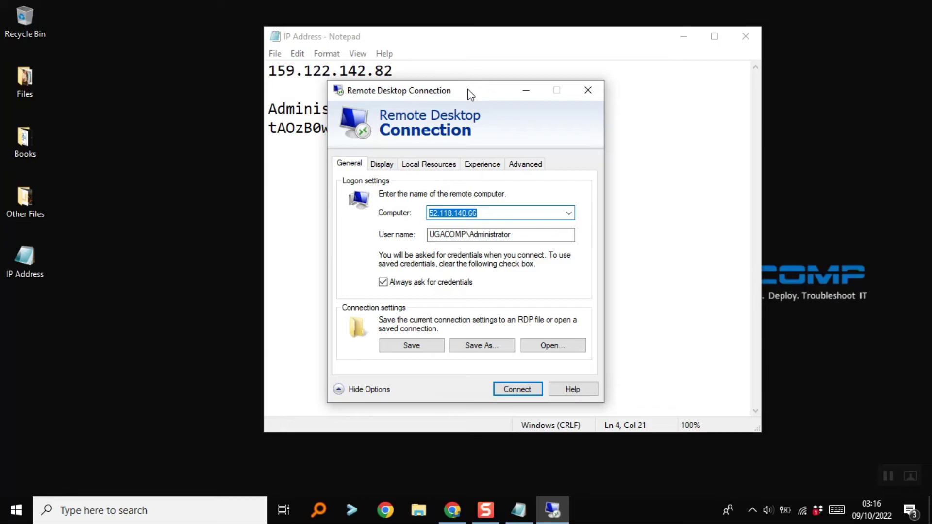
{"action": "left_click_drag", "start_coordinate": [469, 92], "coordinate": [237, 95]}
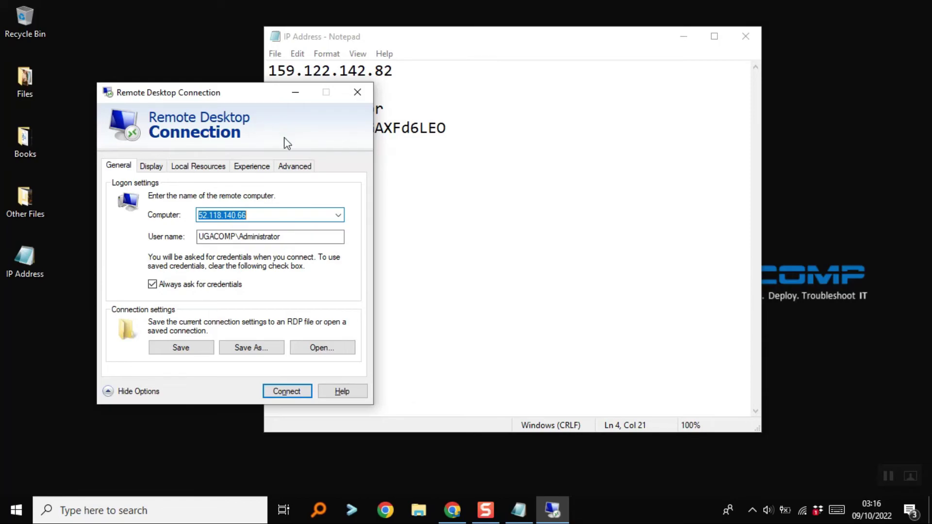
- Copy the IP address 159.122.142.82 from the note and paste it as the computer for the remote connection, replacing the existing address
{"action": "left_click", "coordinate": [406, 156]}
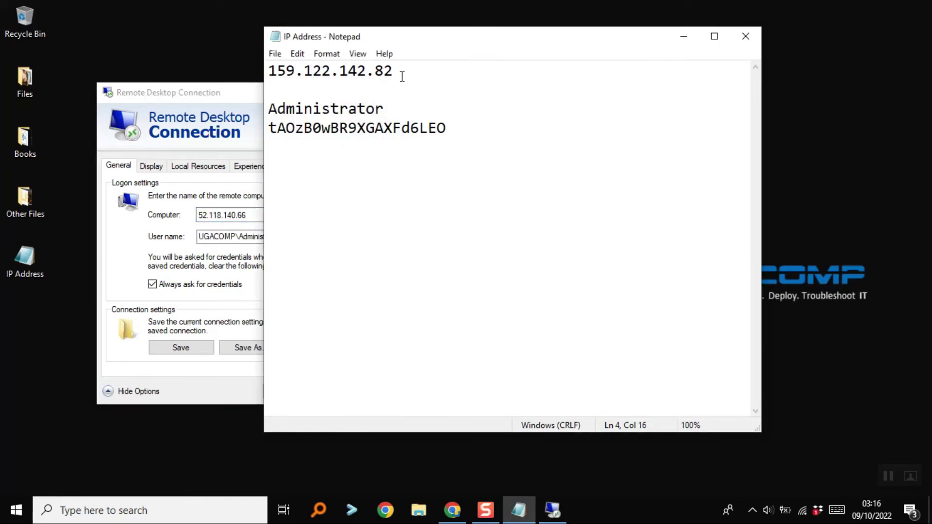
{"action": "left_click_drag", "start_coordinate": [401, 73], "coordinate": [229, 76]}
{"action": "right_click", "coordinate": [317, 71]}
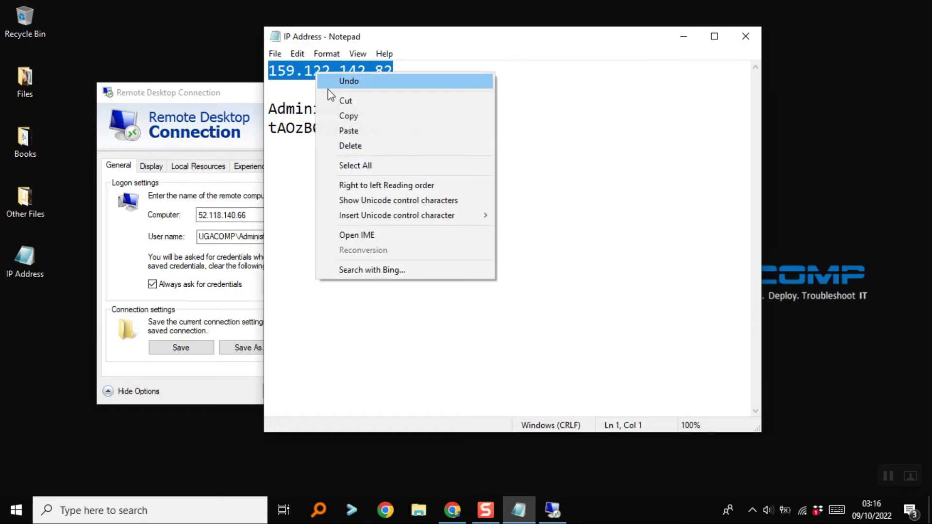
{"action": "left_click", "coordinate": [340, 115]}
{"action": "left_click", "coordinate": [248, 214]}
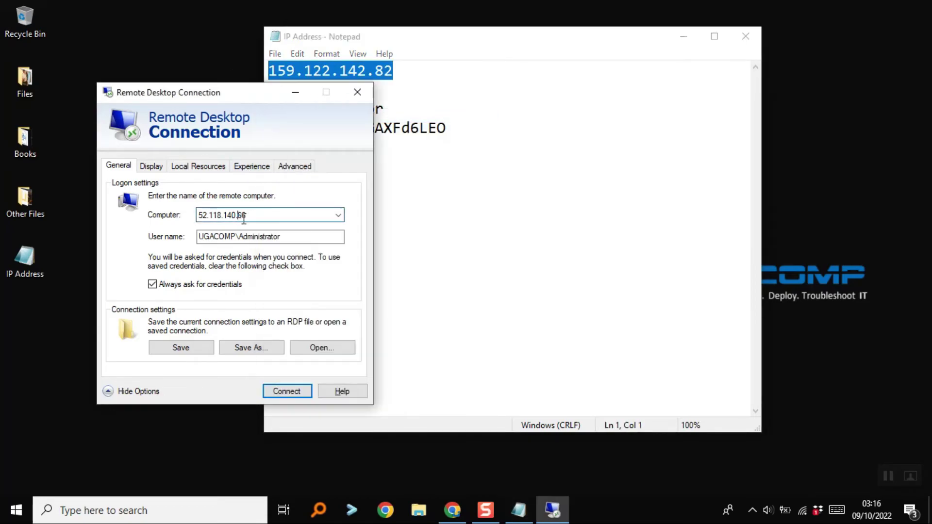
{"action": "left_click_drag", "start_coordinate": [247, 215], "coordinate": [167, 214]}
{"action": "right_click", "coordinate": [227, 216]}
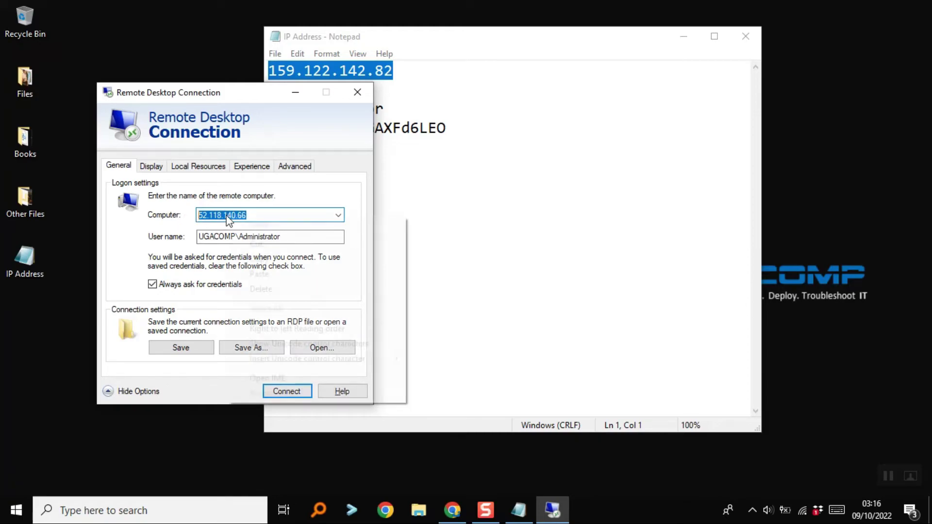
{"action": "left_click", "coordinate": [271, 274]}
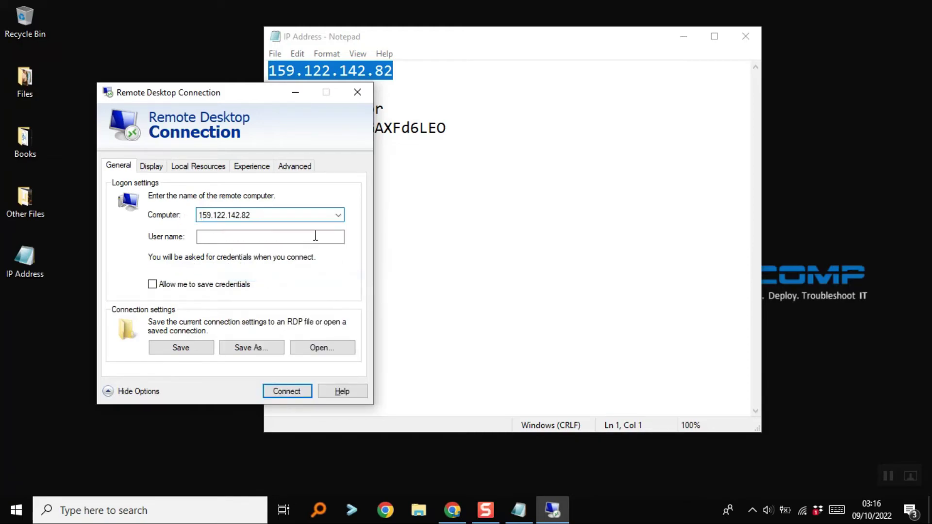
- Copy the username Administrator from the note and paste it as the user name for the remote connection
{"action": "left_click", "coordinate": [454, 173]}
{"action": "left_click_drag", "start_coordinate": [397, 115], "coordinate": [225, 99]}
{"action": "right_click", "coordinate": [345, 111]}
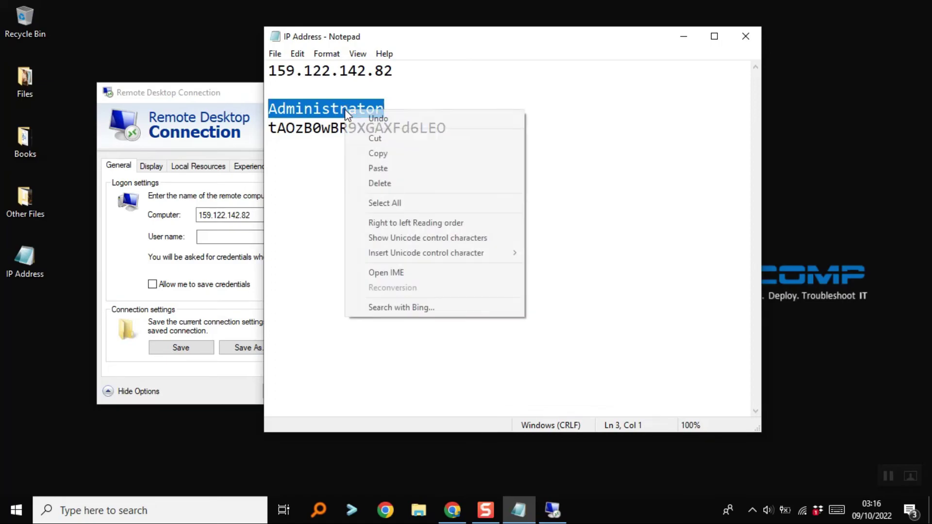
{"action": "left_click", "coordinate": [382, 153]}
{"action": "left_click", "coordinate": [237, 237]}
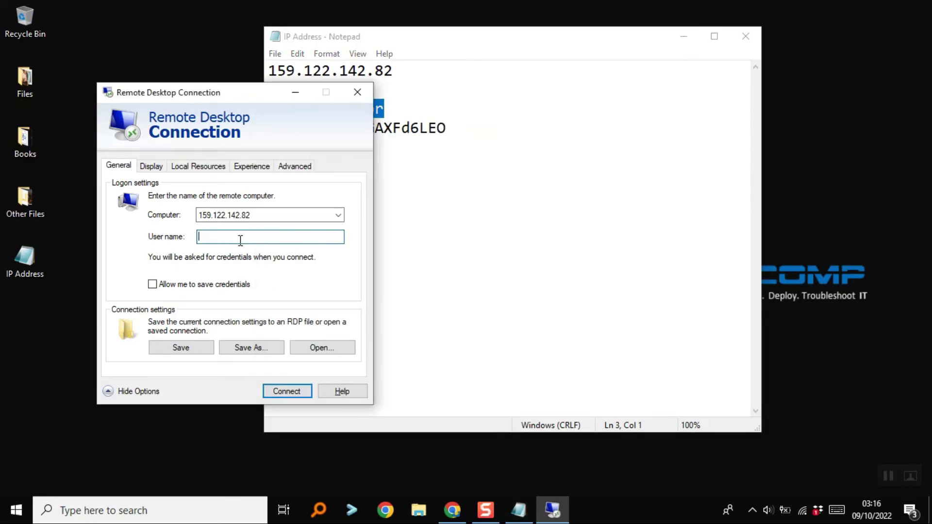
{"action": "right_click", "coordinate": [240, 237]}
{"action": "left_click", "coordinate": [284, 299]}
- Copy the Administrator password from the note and return to the Remote Desktop Connection window
{"action": "left_click", "coordinate": [407, 208]}
{"action": "left_click_drag", "start_coordinate": [446, 128], "coordinate": [261, 136]}
{"action": "right_click", "coordinate": [306, 130]}
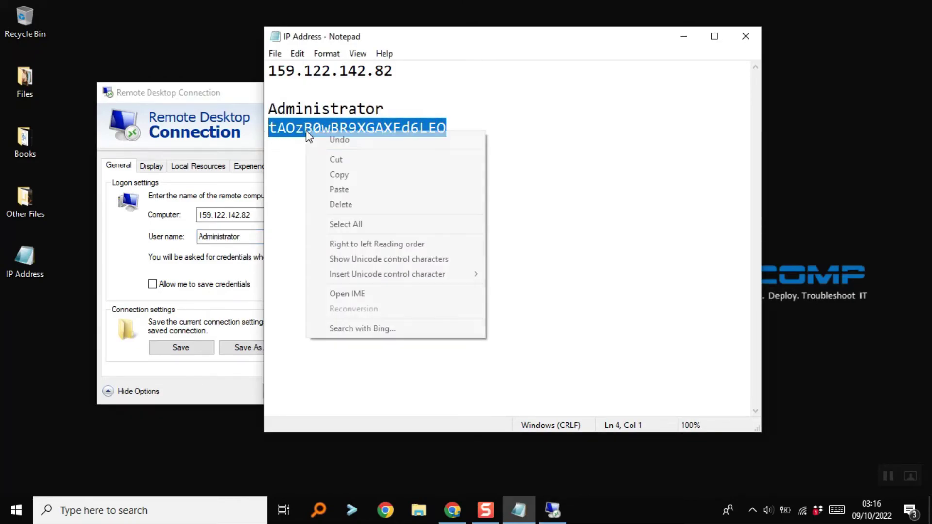
{"action": "left_click", "coordinate": [342, 179]}
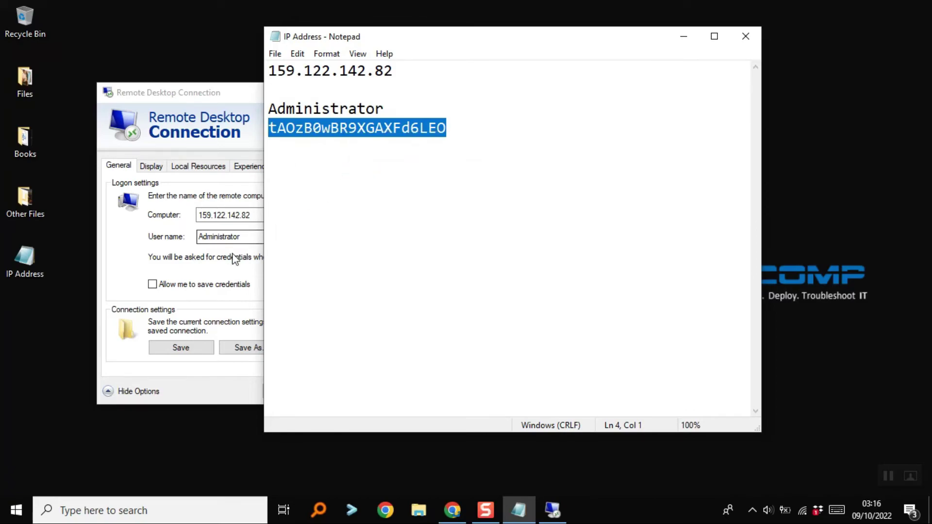
{"action": "left_click", "coordinate": [161, 214]}
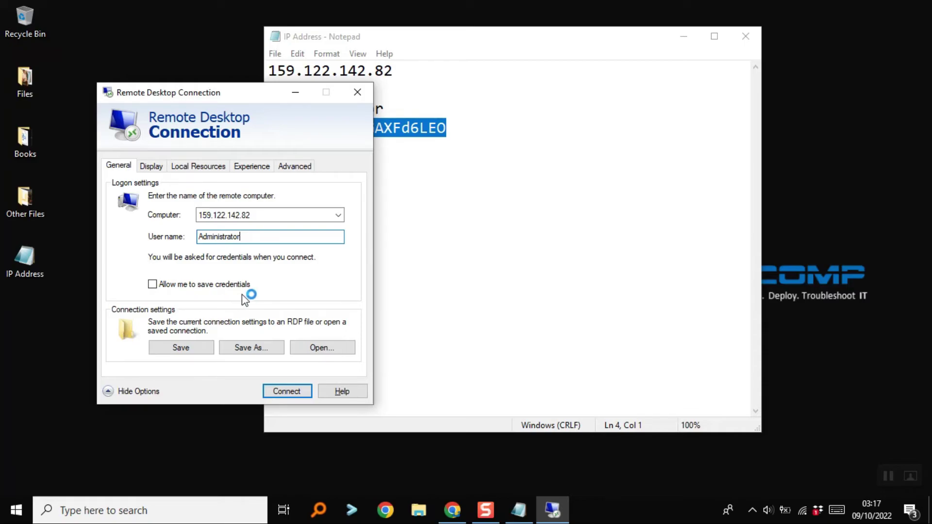
- Allow credentials to be saved and save the connection settings to the Desktop as an RDP file named Windows-server
{"action": "left_click", "coordinate": [153, 284]}
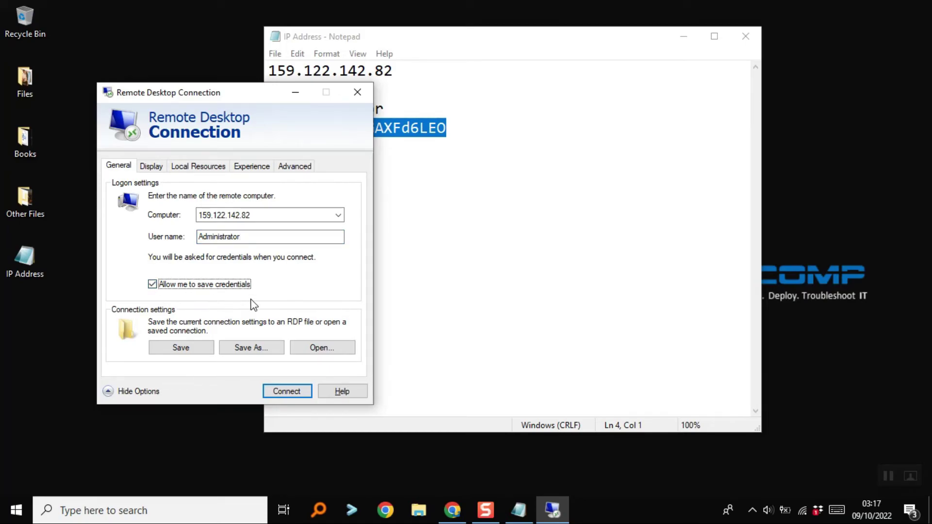
{"action": "left_click", "coordinate": [255, 347]}
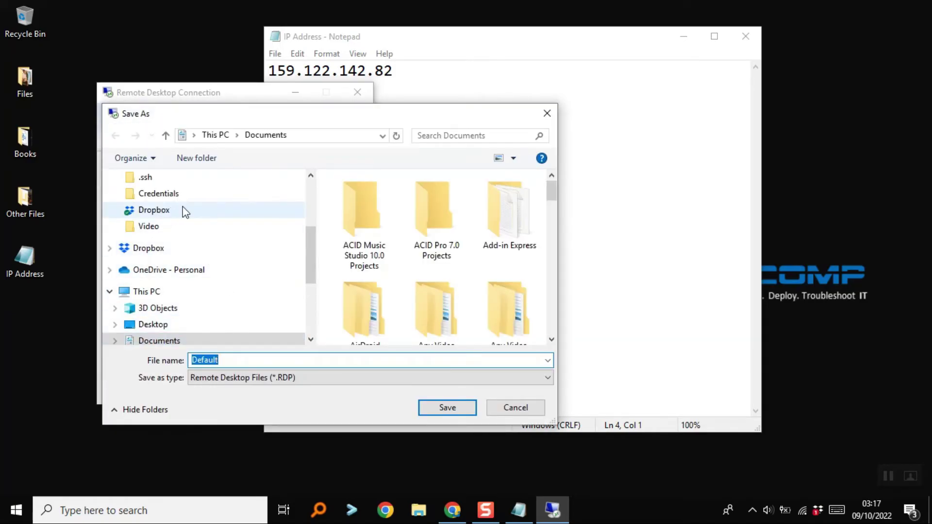
{"action": "scroll", "coordinate": [225, 291], "scroll_direction": "down", "scroll_amount": 1}
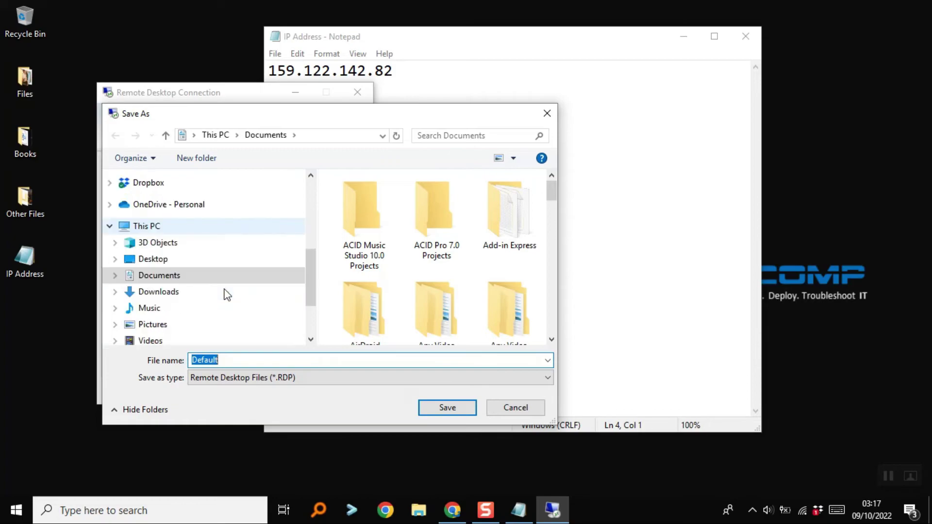
{"action": "left_click", "coordinate": [178, 262]}
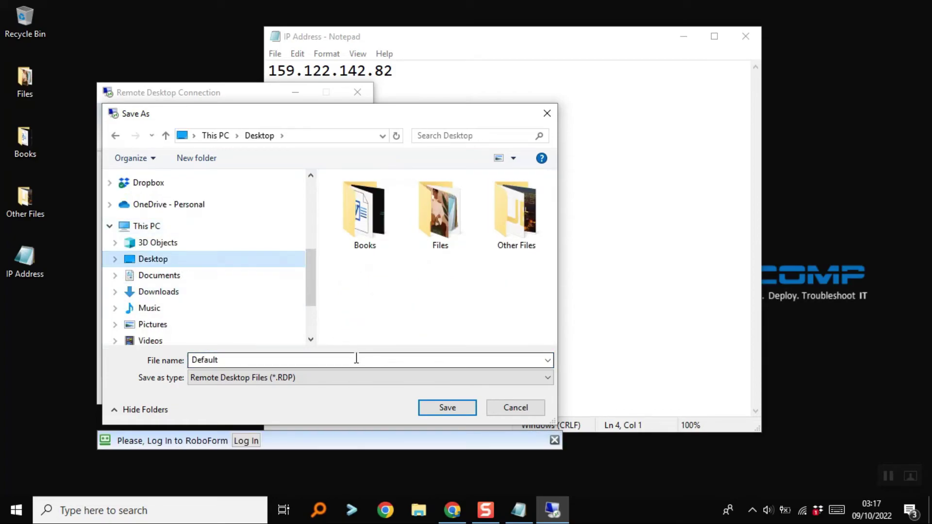
{"action": "double_click", "coordinate": [330, 360]}
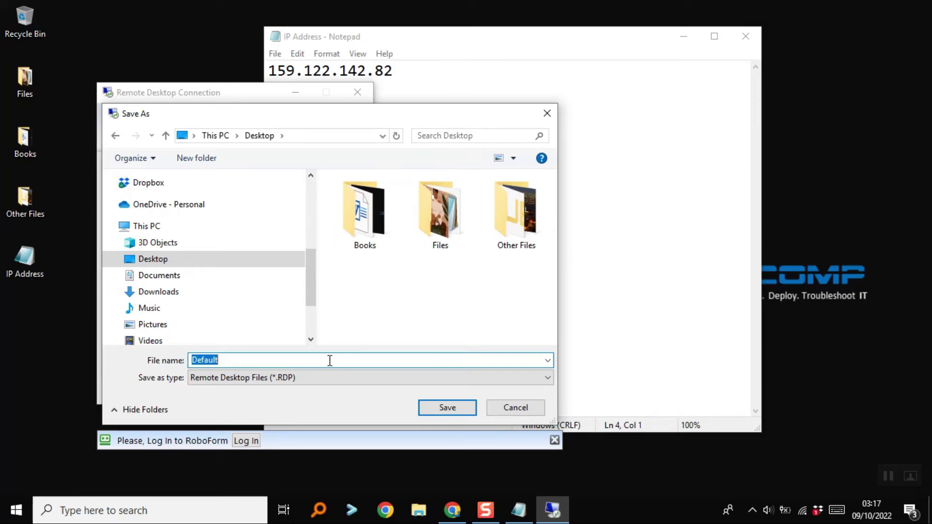
{"action": "type", "text": "Windows-server"}
{"action": "left_click", "coordinate": [426, 407]}
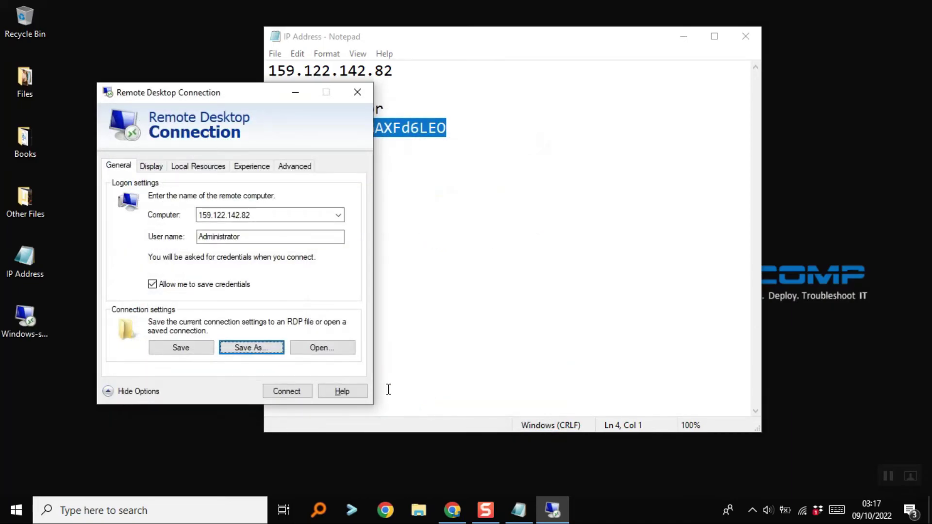
{"action": "left_click", "coordinate": [196, 351]}
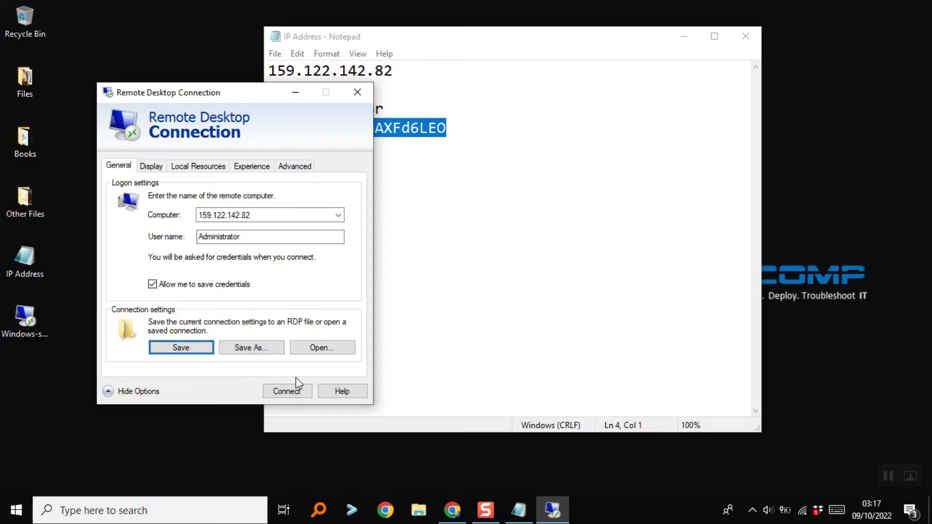
- Start the remote connection, paste the Administrator password copied from the note into the credentials prompt, and submit it
{"action": "left_click", "coordinate": [293, 393]}
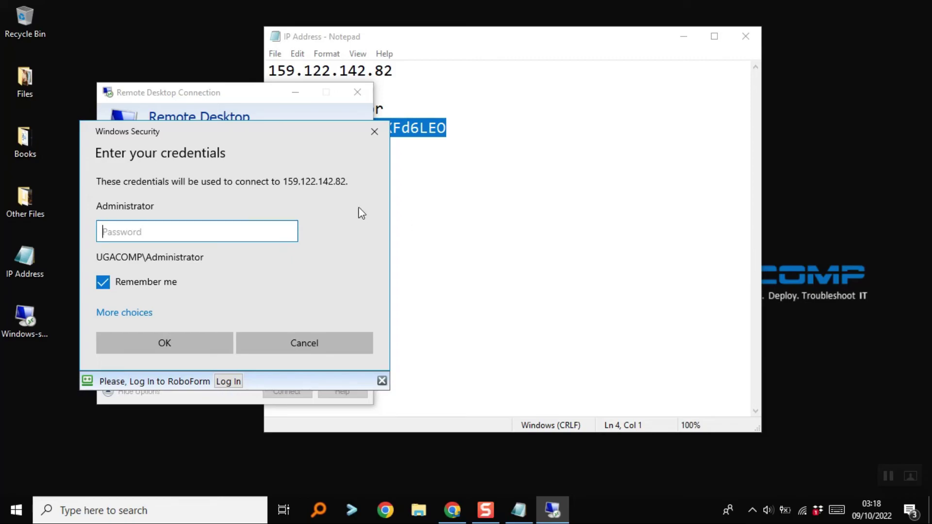
{"action": "left_click", "coordinate": [438, 190]}
{"action": "left_click", "coordinate": [448, 129]}
{"action": "left_click_drag", "start_coordinate": [451, 130], "coordinate": [267, 141]}
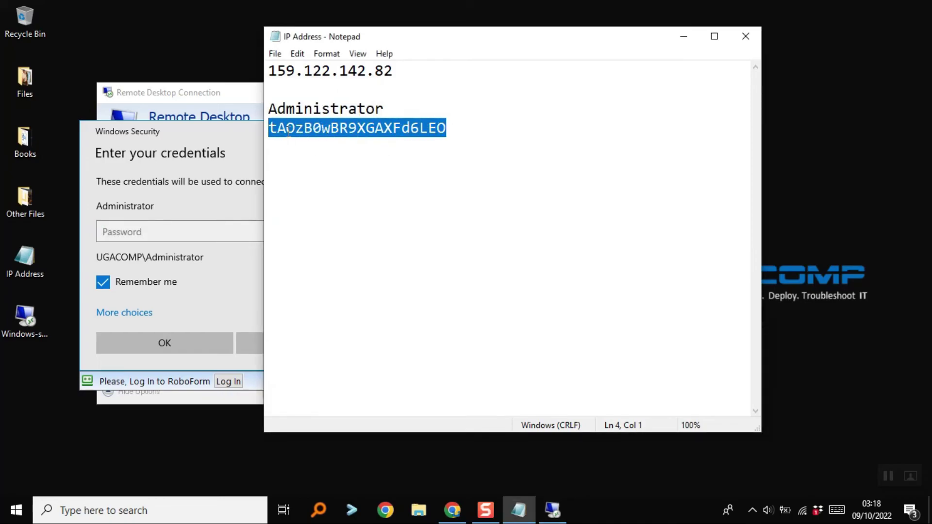
{"action": "right_click", "coordinate": [289, 131]}
{"action": "left_click", "coordinate": [313, 173]}
{"action": "left_click", "coordinate": [234, 233]}
{"action": "right_click", "coordinate": [234, 232]}
{"action": "left_click", "coordinate": [251, 246]}
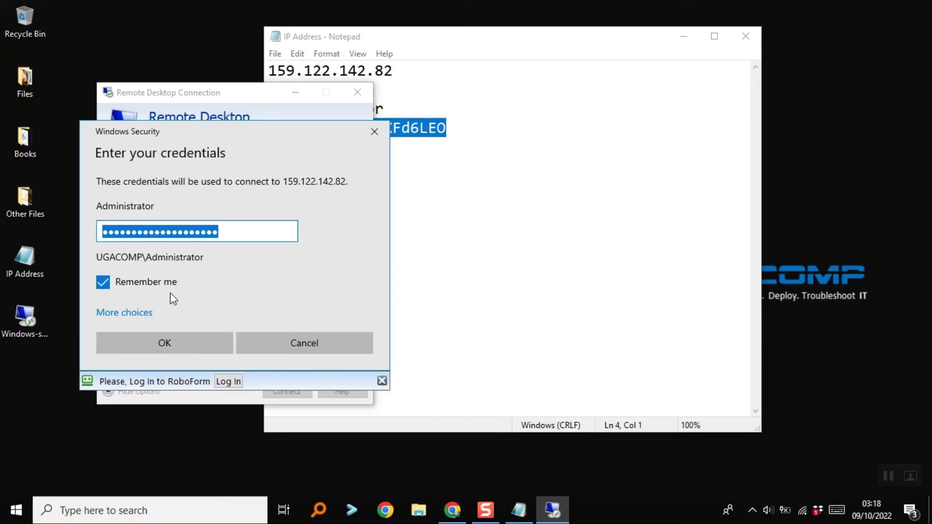
{"action": "left_click", "coordinate": [191, 340]}
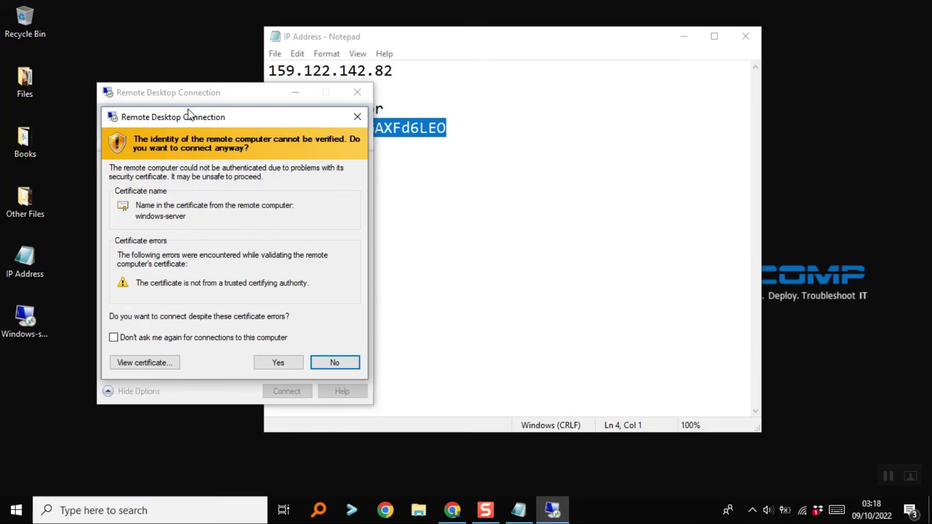
- Turn off further certificate warnings for this computer and connect despite the certificate errors
{"action": "left_click_drag", "start_coordinate": [191, 116], "coordinate": [287, 103]}
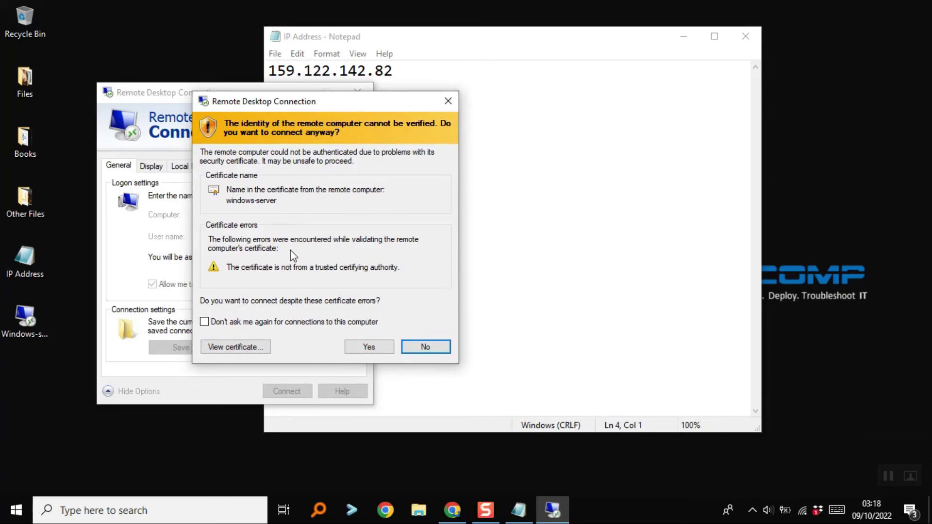
{"action": "left_click", "coordinate": [243, 329]}
{"action": "left_click", "coordinate": [368, 347]}
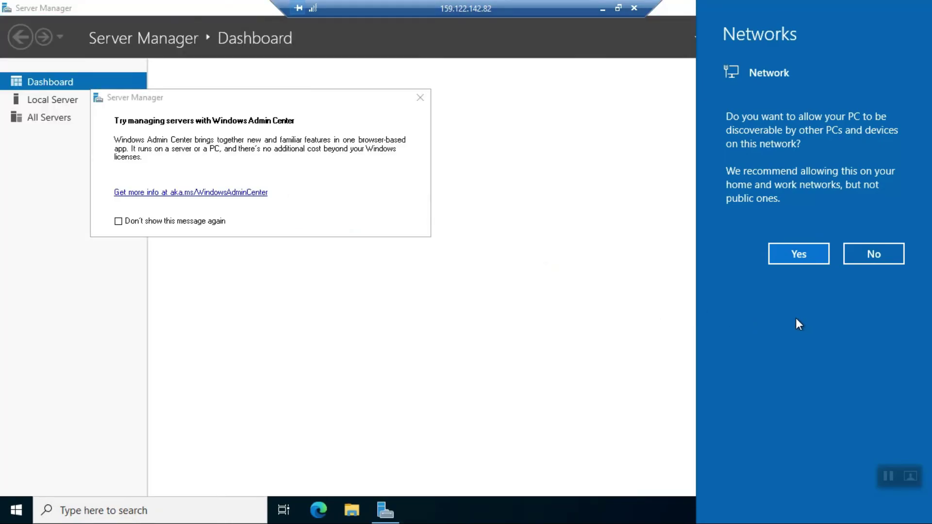
- Decline network discovery on the remote server and close Server Manager along with its Windows Admin Center message
{"action": "left_click", "coordinate": [866, 254]}
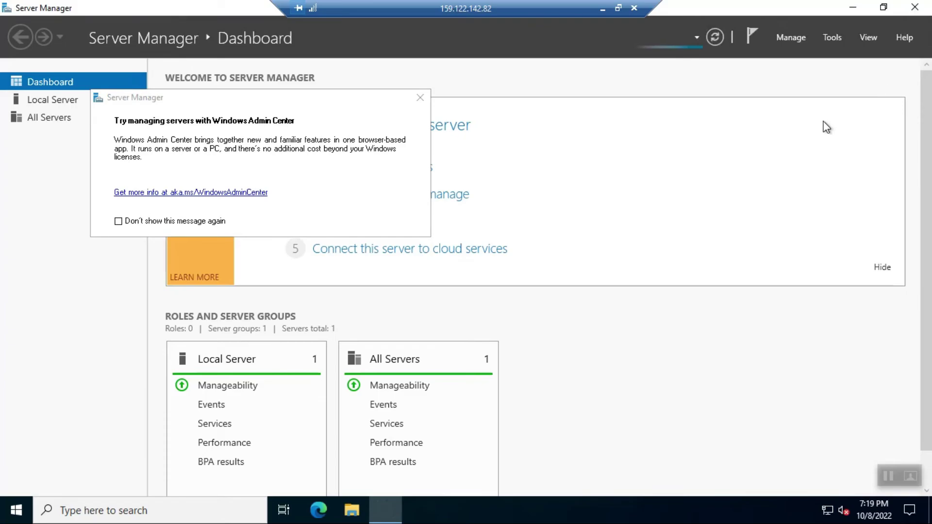
{"action": "key", "text": "alt+F4"}
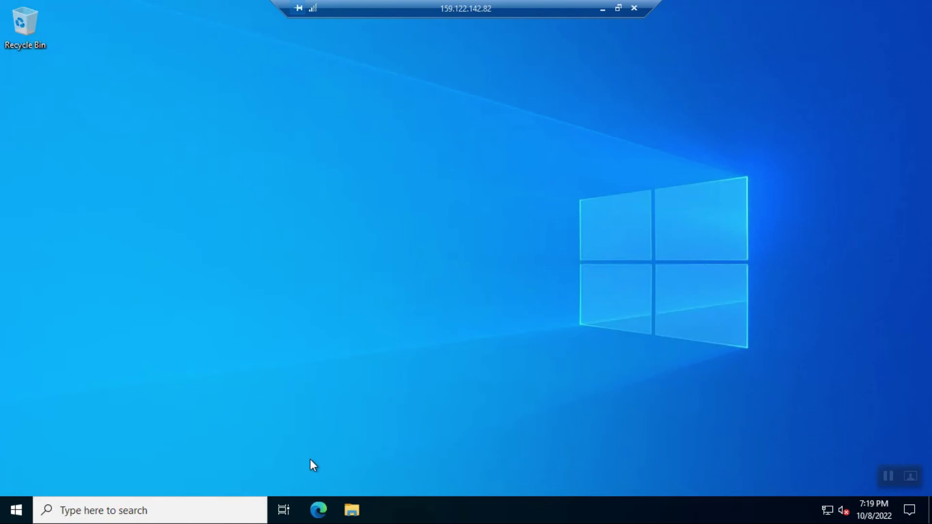
- Open Microsoft Edge on the remote server
{"action": "left_click", "coordinate": [318, 510]}
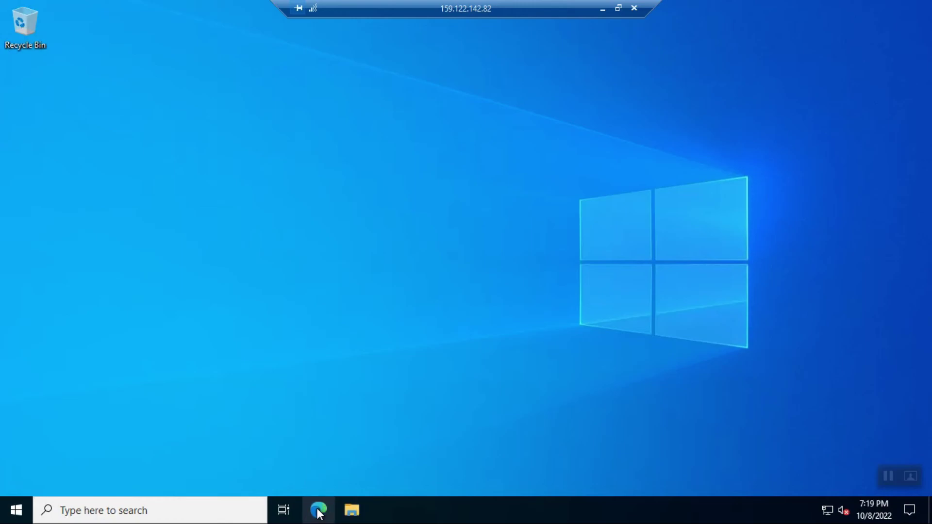